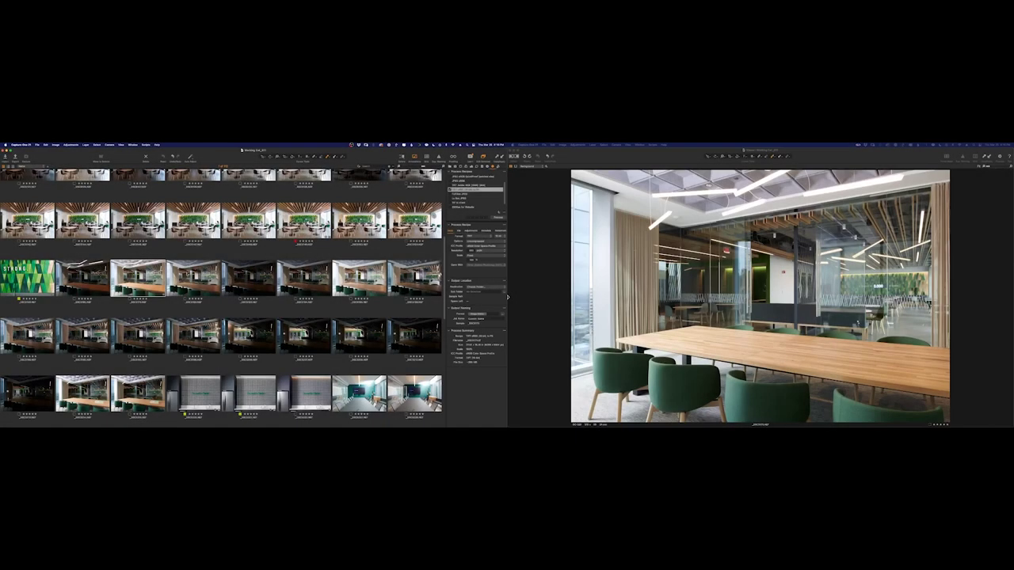
# - Bring up the next, darker bracketed conference-room exposure in the viewer
pyautogui.press('Right')
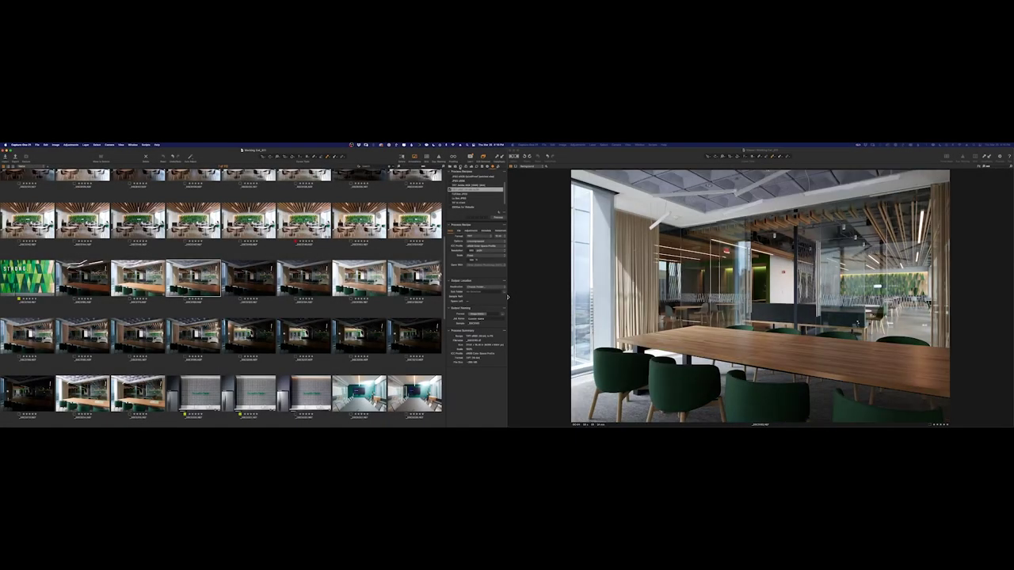
# - Raise HDR Shadow, slightly lower Saturation, and move to the ceiling-lights exposure
pyautogui.press('super+alt+5')
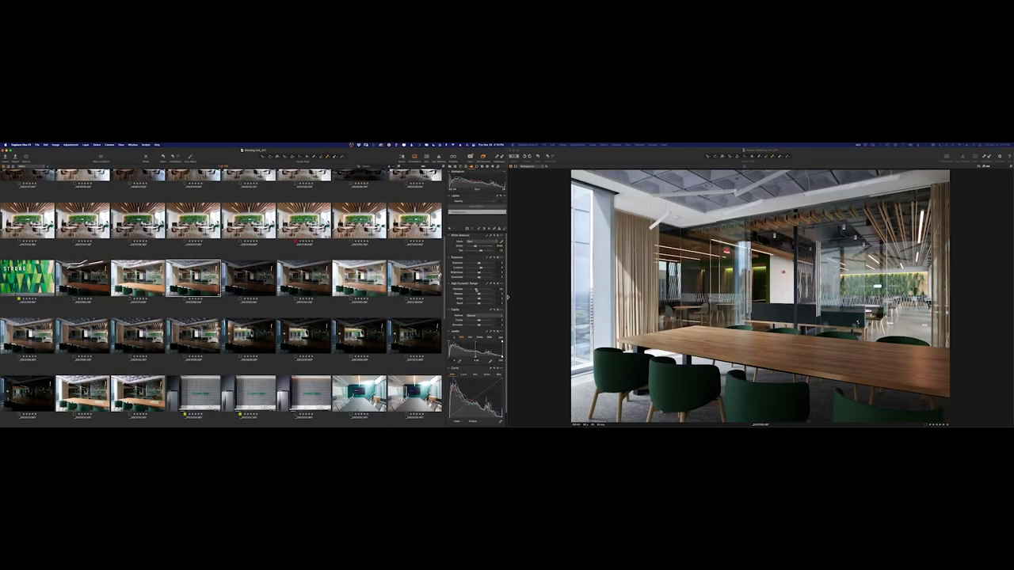
pyautogui.moveTo(478, 294); pyautogui.dragTo(485, 294)
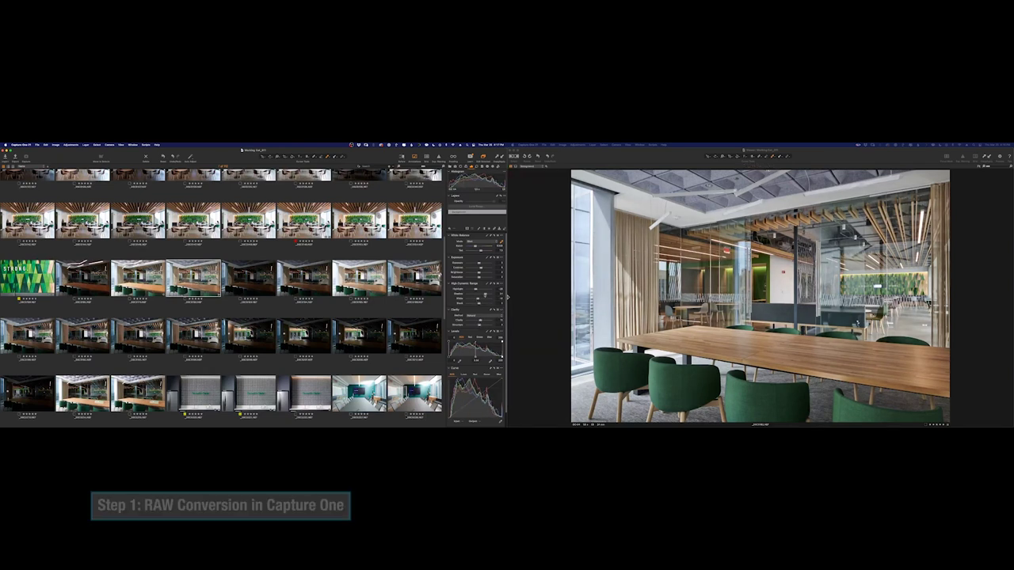
pyautogui.press('super+alt+4')
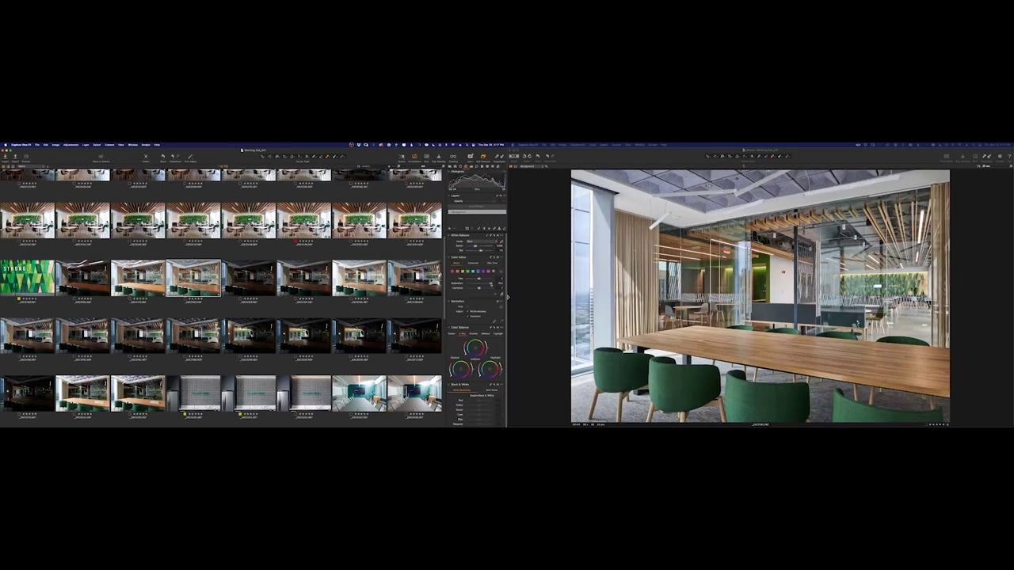
pyautogui.moveTo(490, 283); pyautogui.dragTo(481, 289)
pyautogui.press('super+alt+5')
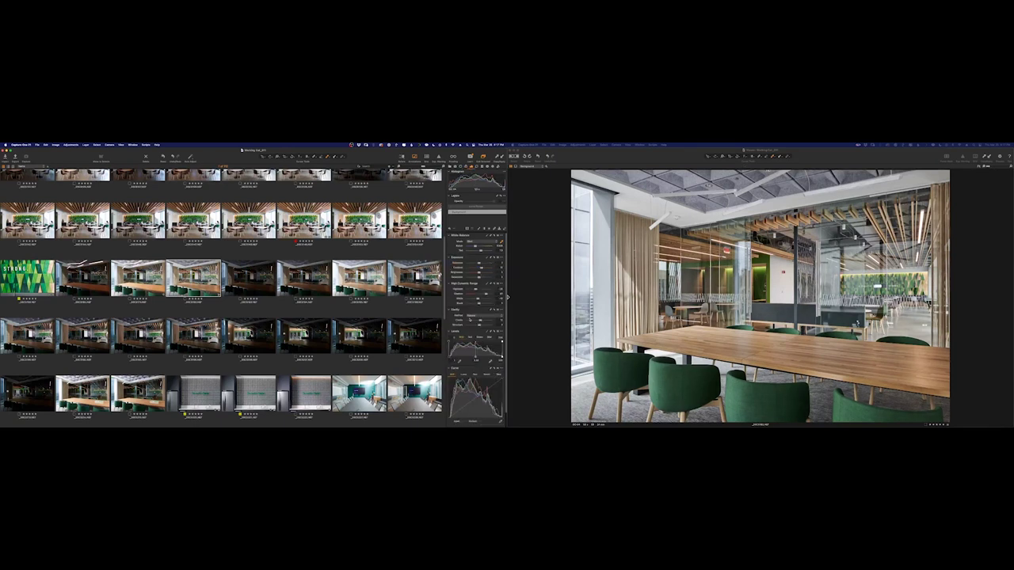
pyautogui.press('Left')
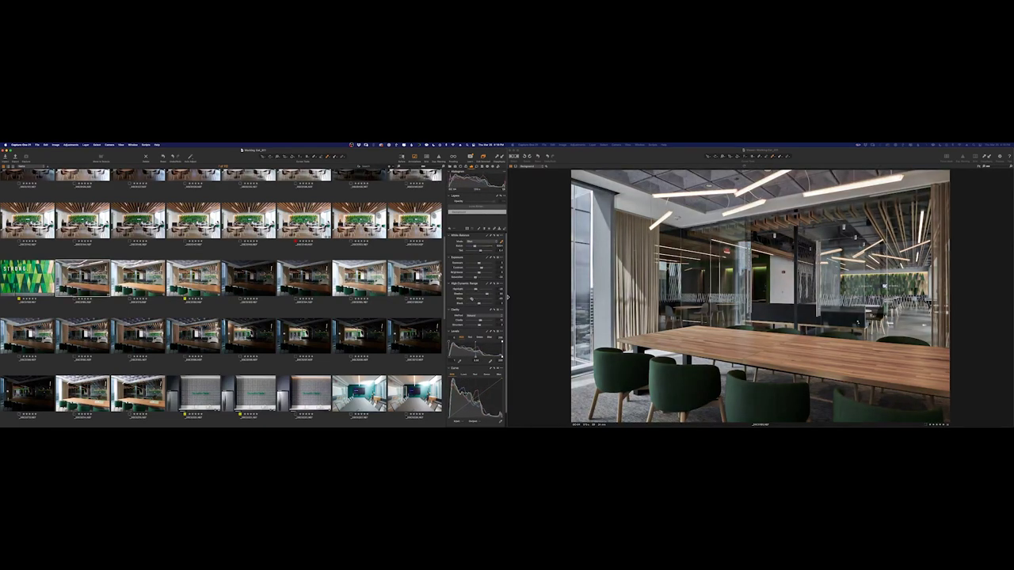
# - Tag the ceiling-lights exposure green and paste the copied adjustments onto the night exposure
pyautogui.press('+')
pyautogui.press('Right')
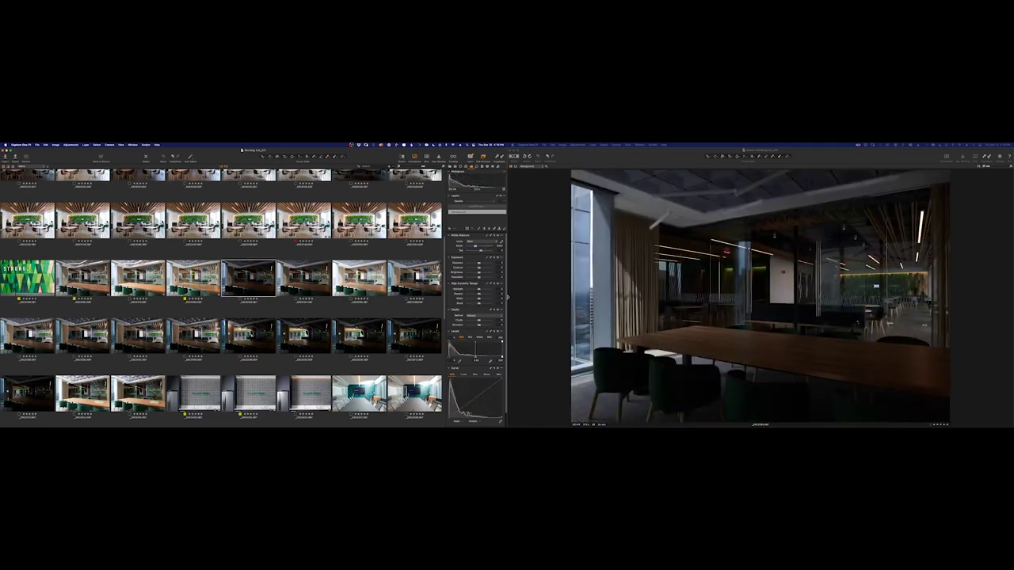
pyautogui.press('Left')
pyautogui.press('Right')
pyautogui.hotkey('ctrl', 'shift', 'v')
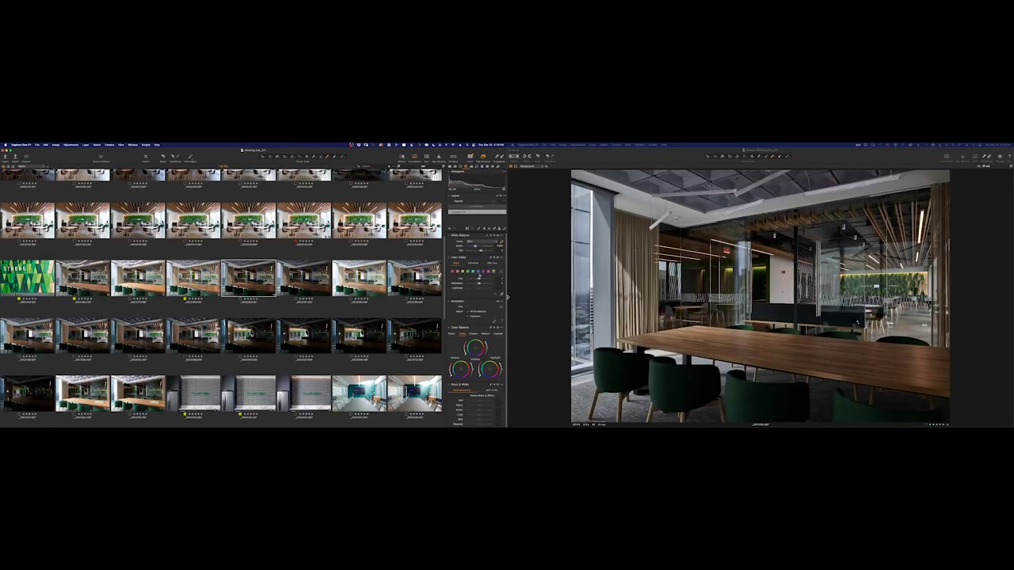
# - Raise the night image's Exposure slider and step to the next, brighter frame
pyautogui.click(462, 228)
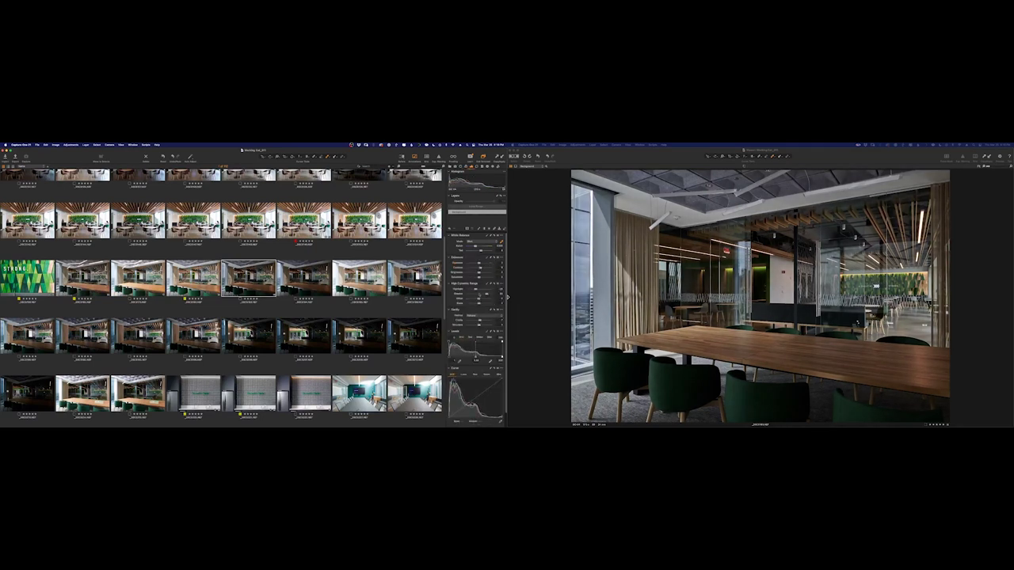
pyautogui.moveTo(475, 263); pyautogui.dragTo(480, 267)
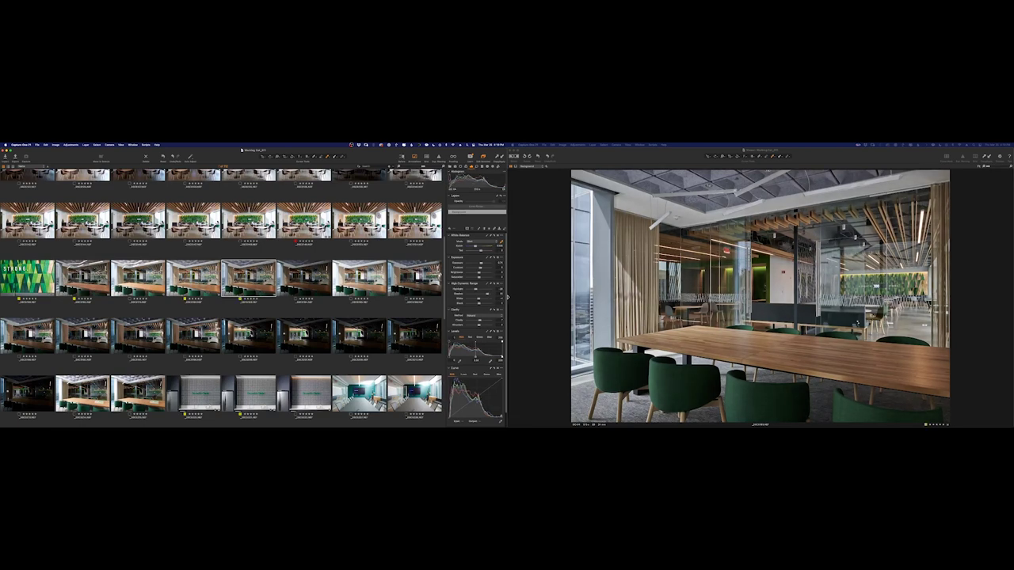
pyautogui.press('Right')
pyautogui.press('Right')
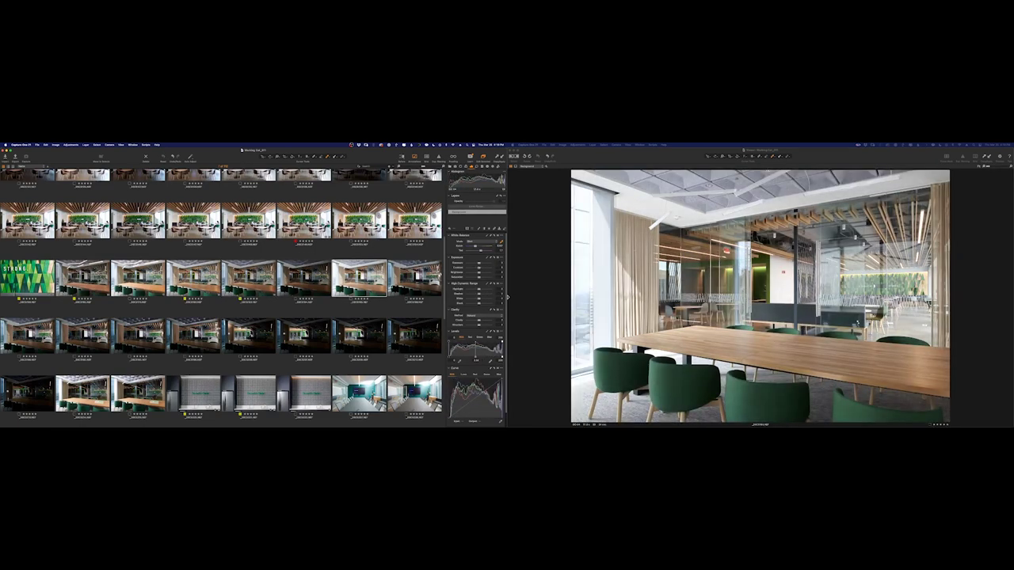
pyautogui.press('Right')
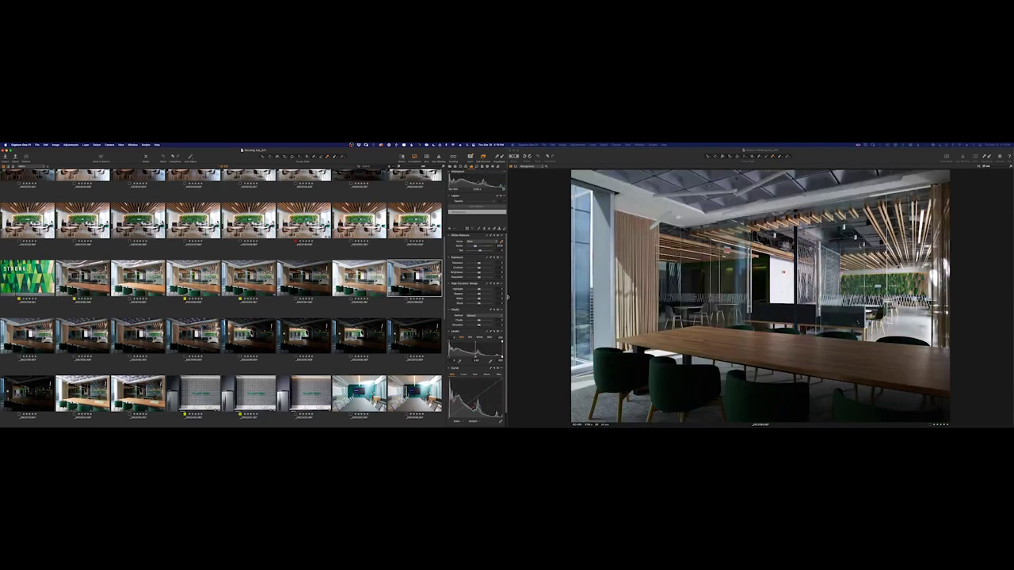
# - Apply the copied adjustments to the ceiling-grid exposure and nudge its Clarity slightly
pyautogui.press('super+alt+3')
pyautogui.press('super+alt+5')
pyautogui.click(485, 294)
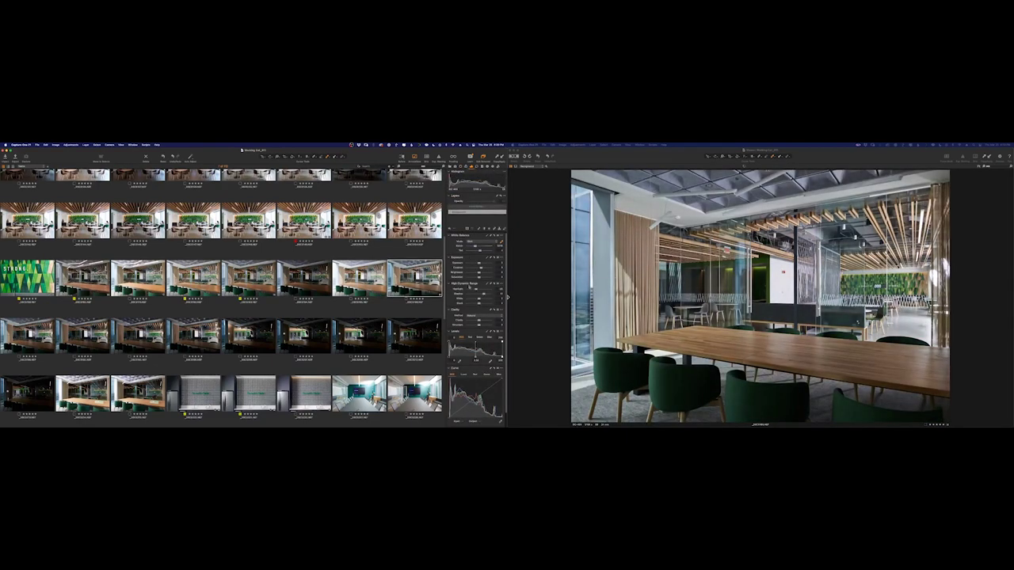
pyautogui.moveTo(479, 323); pyautogui.dragTo(480, 321)
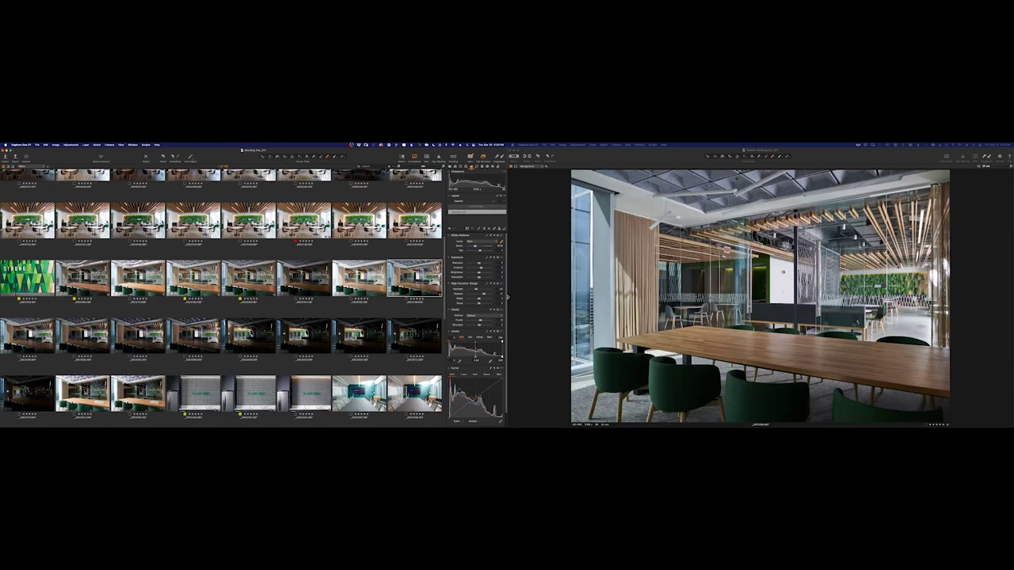
pyautogui.scroll(-3, 475, 348)
pyautogui.scroll(3, 475, 348)
# - Tune HDR dynamic range and the Color Editor around the central glass partition
pyautogui.moveTo(484, 293); pyautogui.dragTo(475, 299)
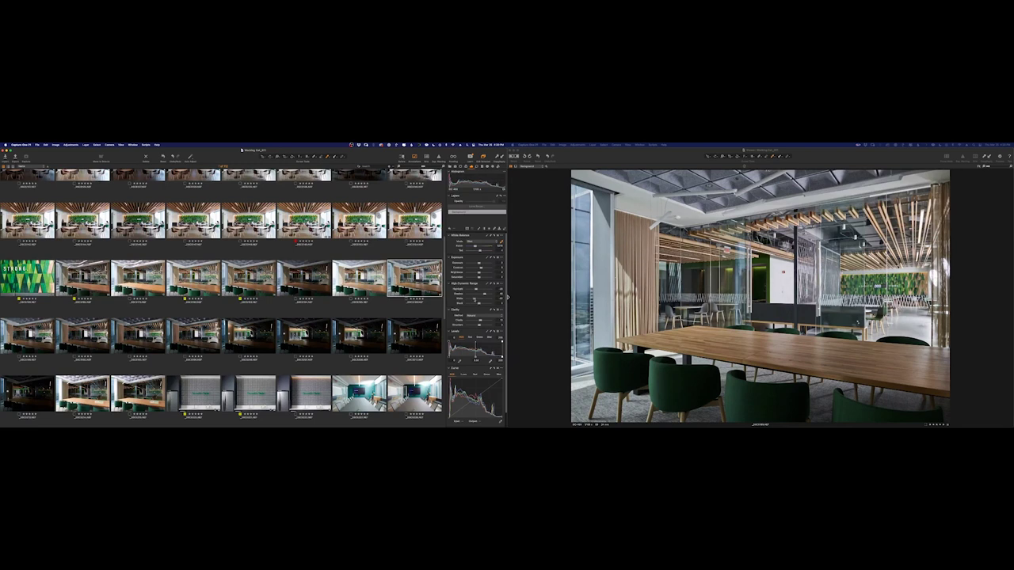
pyautogui.click(472, 229)
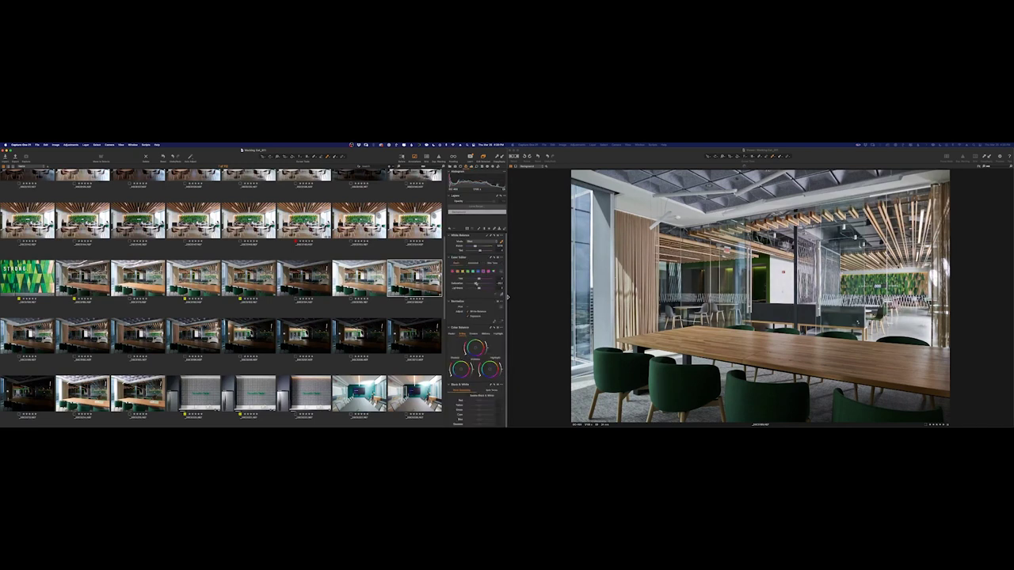
pyautogui.moveTo(476, 283); pyautogui.dragTo(478, 283)
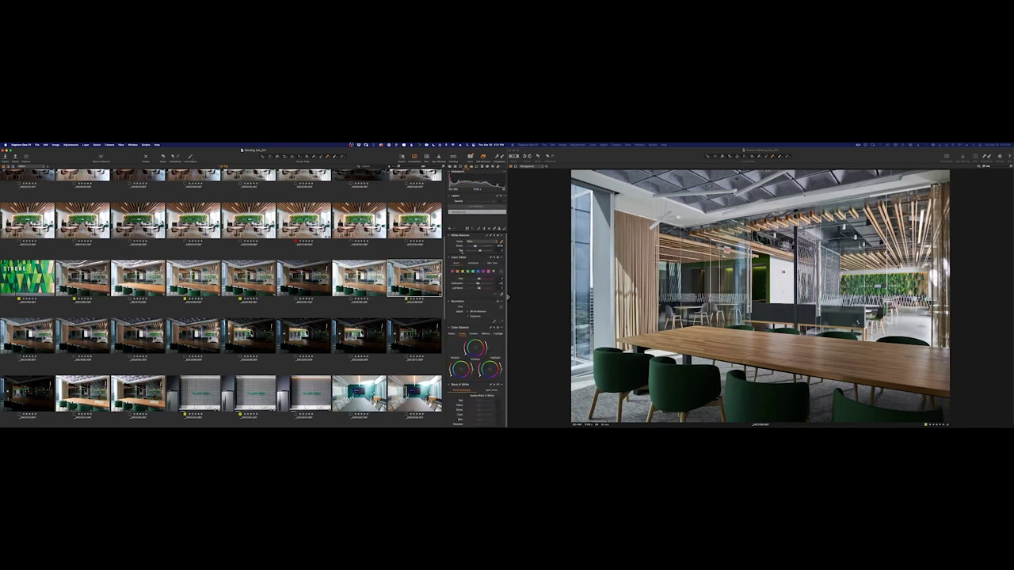
pyautogui.click(484, 229)
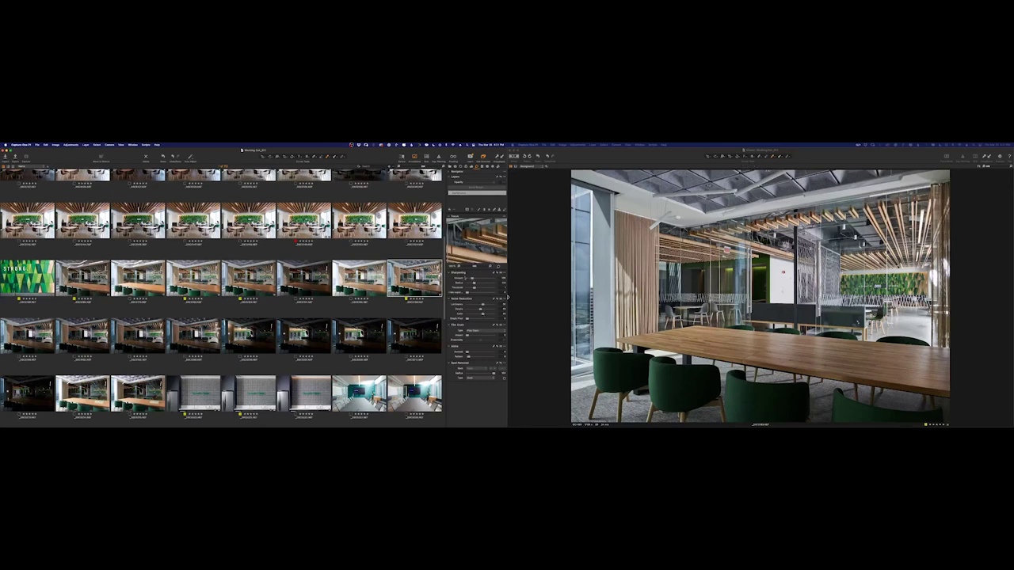
# - Step through the next darker bracketed exposures, glancing at colour and exposure tabs
pyautogui.press('Right')
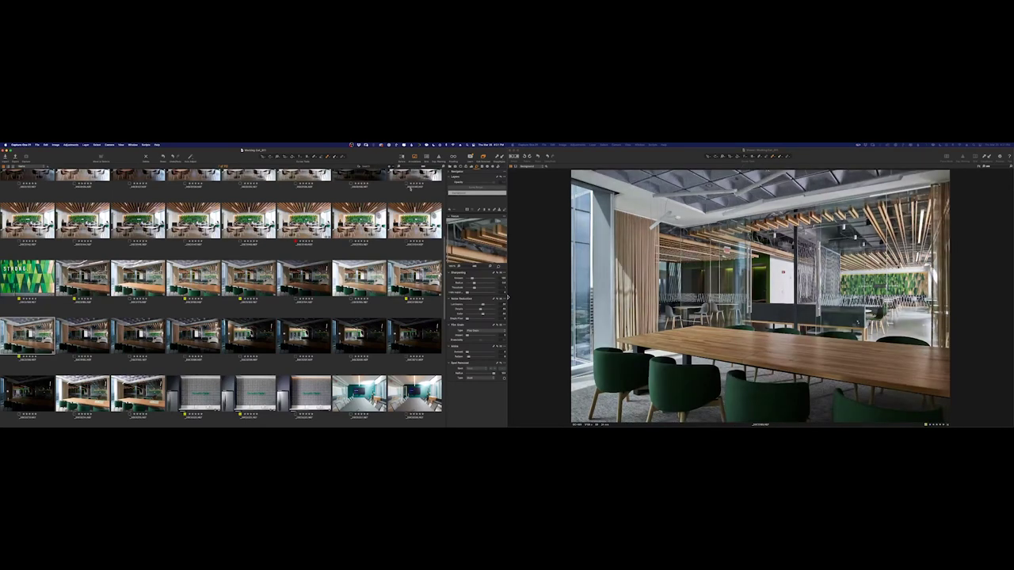
pyautogui.press('Right')
pyautogui.press('Right')
pyautogui.press('Right')
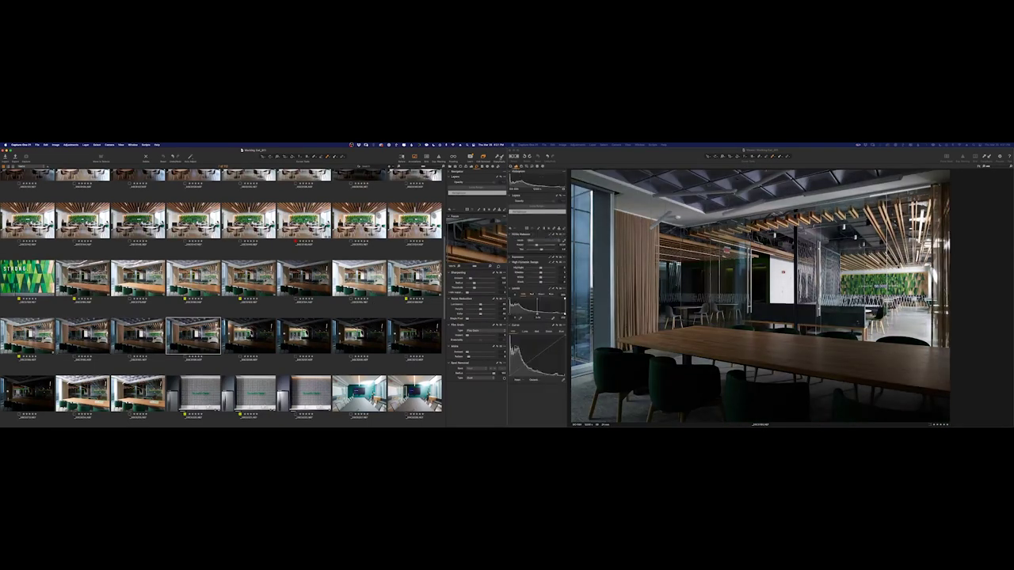
pyautogui.press('alt+super+Right')
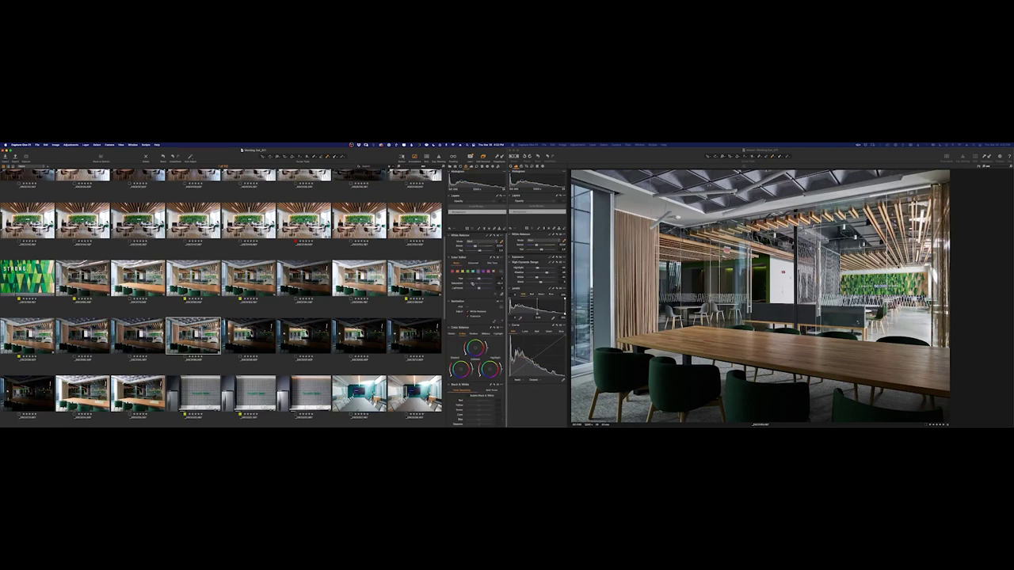
pyautogui.press('alt+super+Left')
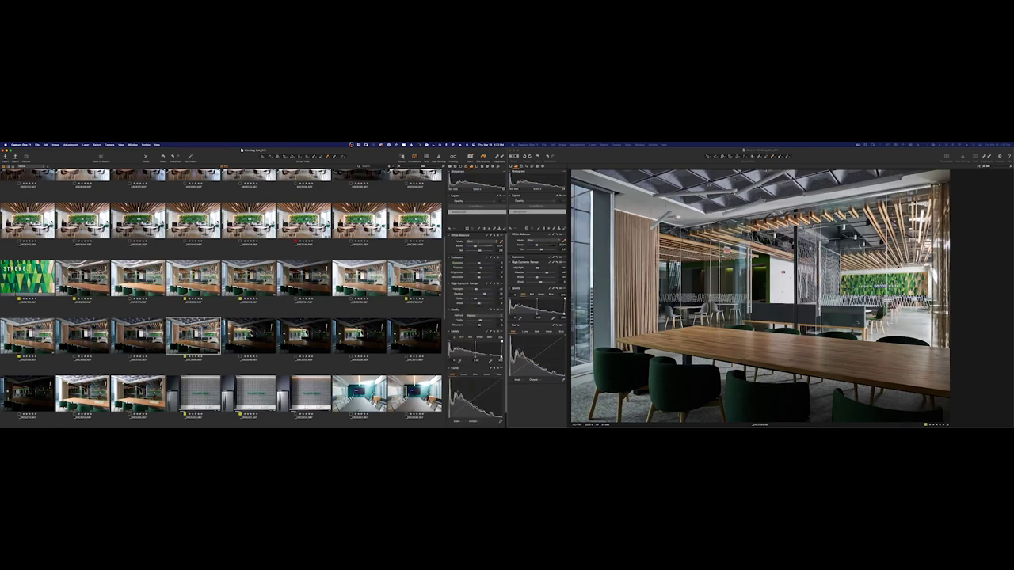
# - Paste the copied adjustments onto the night exposure and compare the person/umbrella frames
pyautogui.press('Right')
pyautogui.press('super+shift+v')
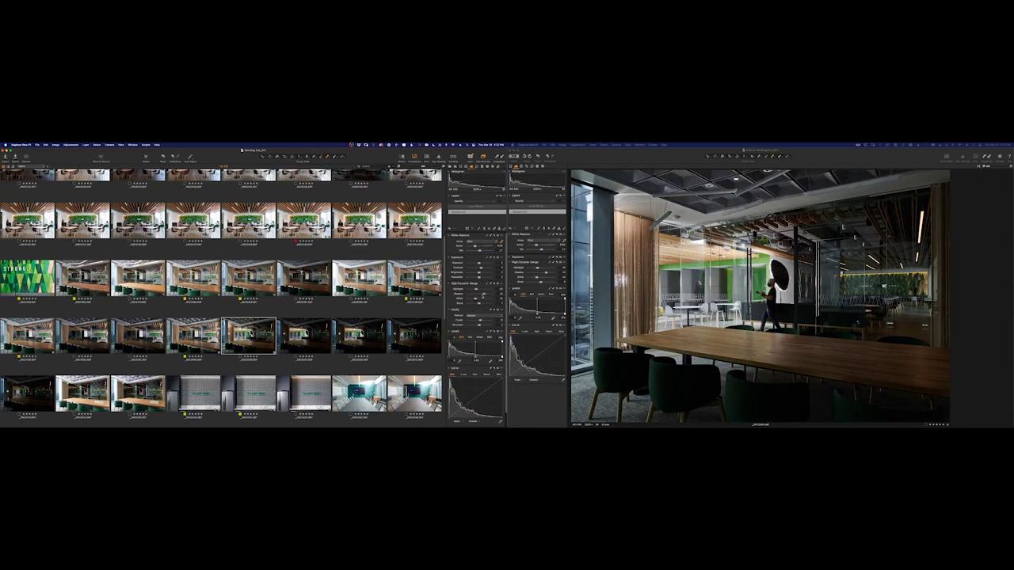
pyautogui.press('super+t')
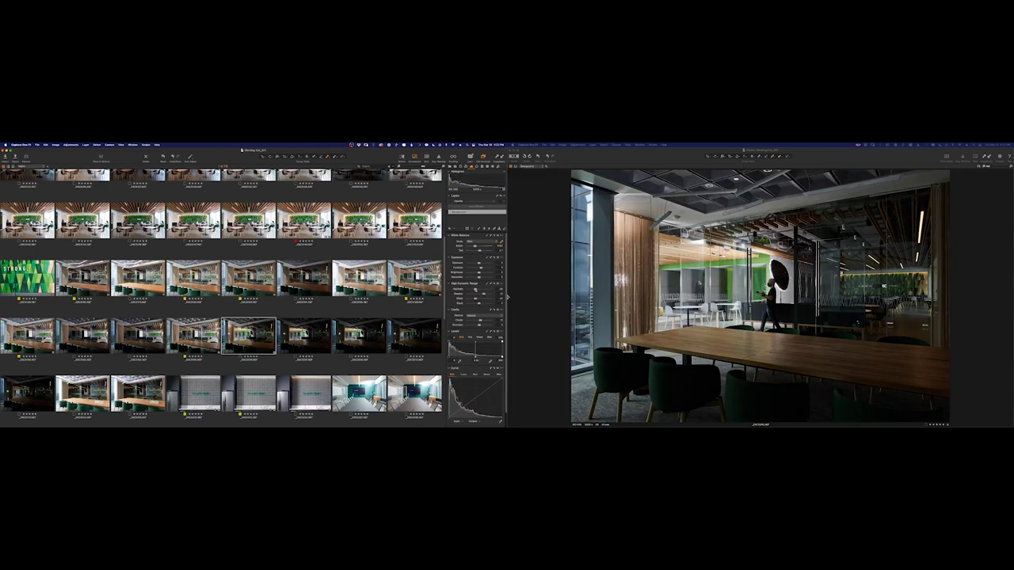
pyautogui.press('super+t')
pyautogui.press('Right')
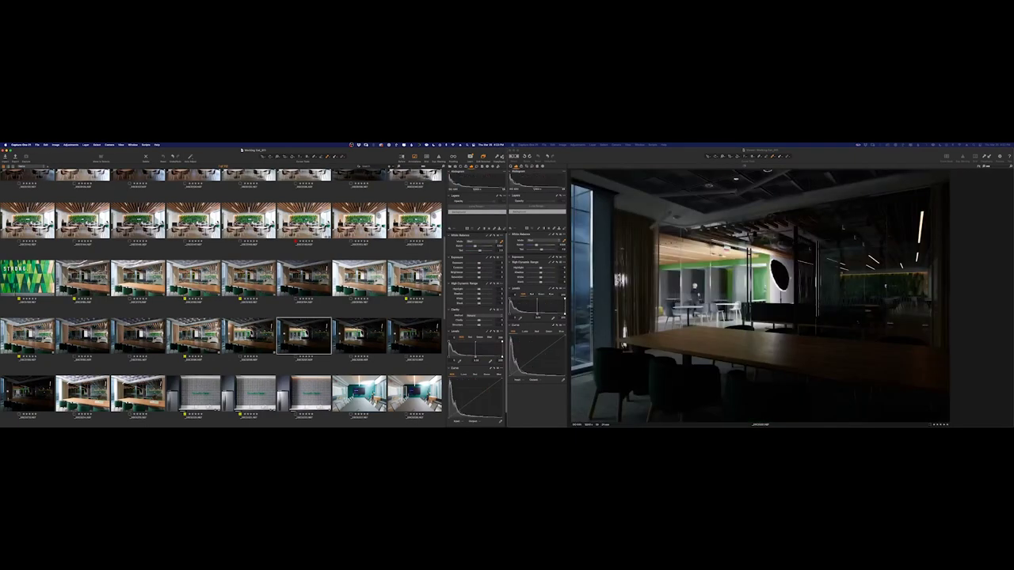
pyautogui.press('Left')
pyautogui.press('Right')
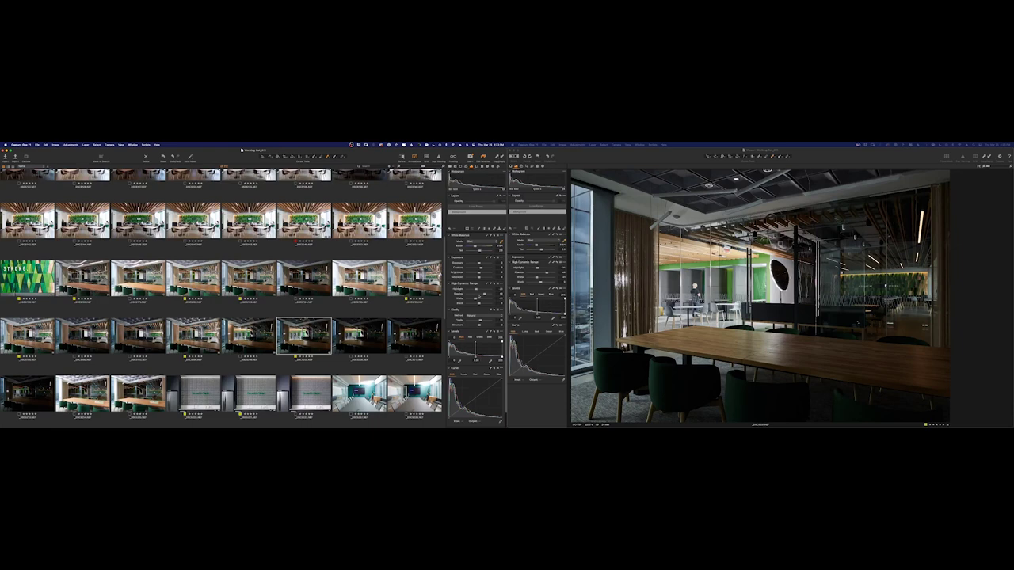
# - Lift the night exposure's shadows and step on to a brighter bracket
pyautogui.moveTo(480, 294); pyautogui.dragTo(486, 294)
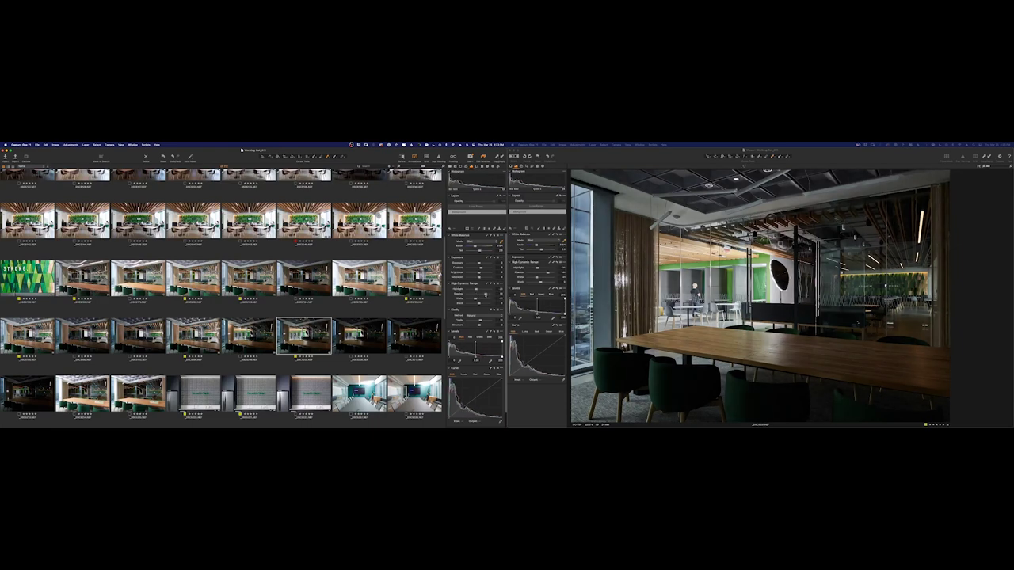
pyautogui.press('Right')
pyautogui.press('Right')
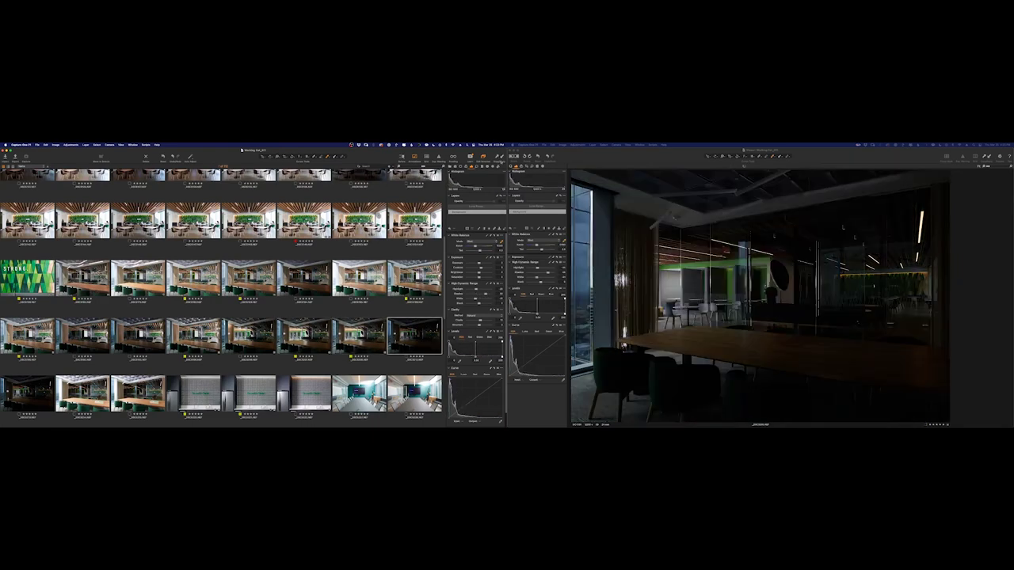
pyautogui.press('Right')
pyautogui.press('Right')
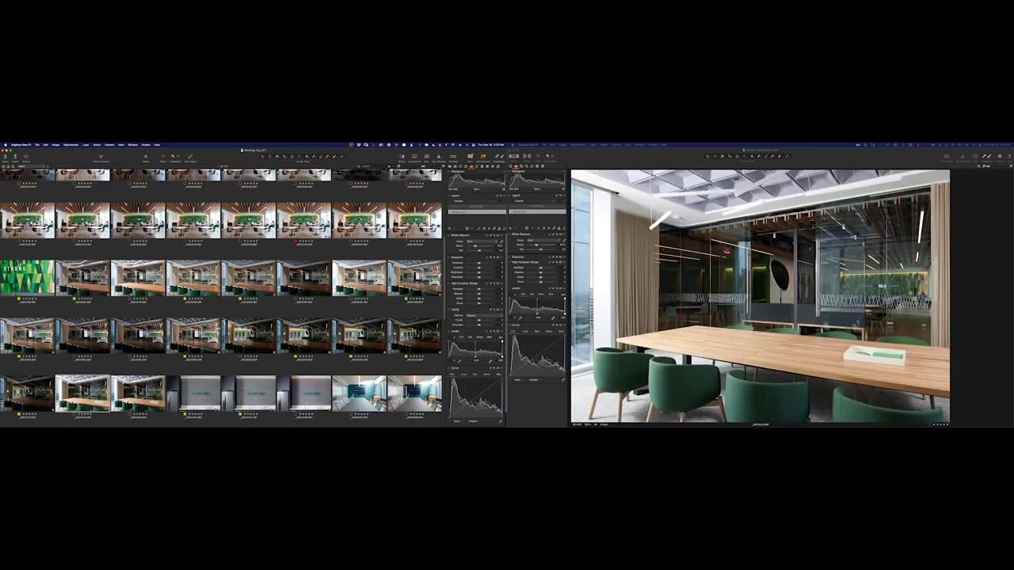
pyautogui.press('Right')
# - Brighten the selected exposure's shadows and compare the ceiling-lights and tray variants
pyautogui.moveTo(479, 294); pyautogui.dragTo(482, 294)
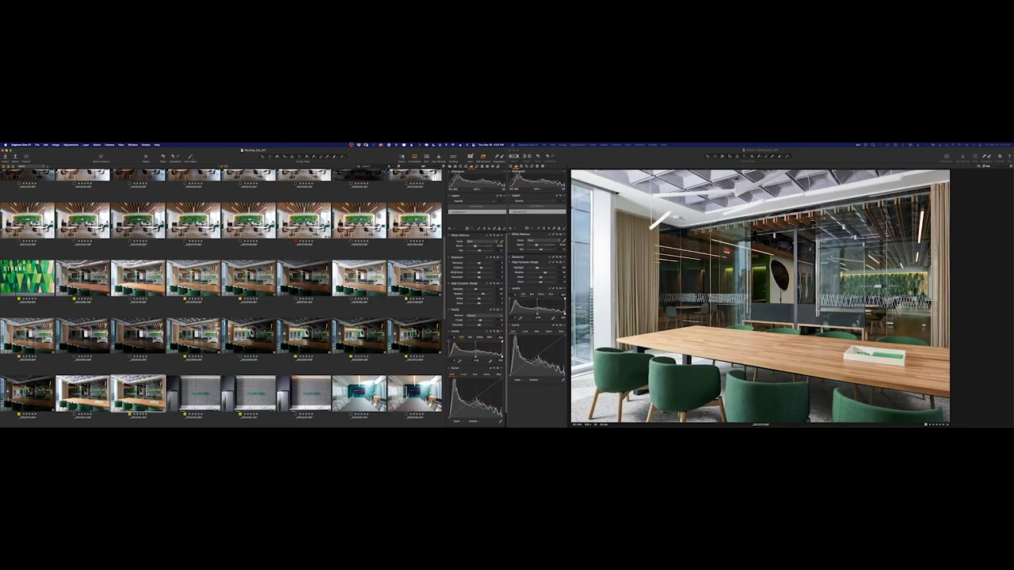
pyautogui.press('Right')
pyautogui.press('Right')
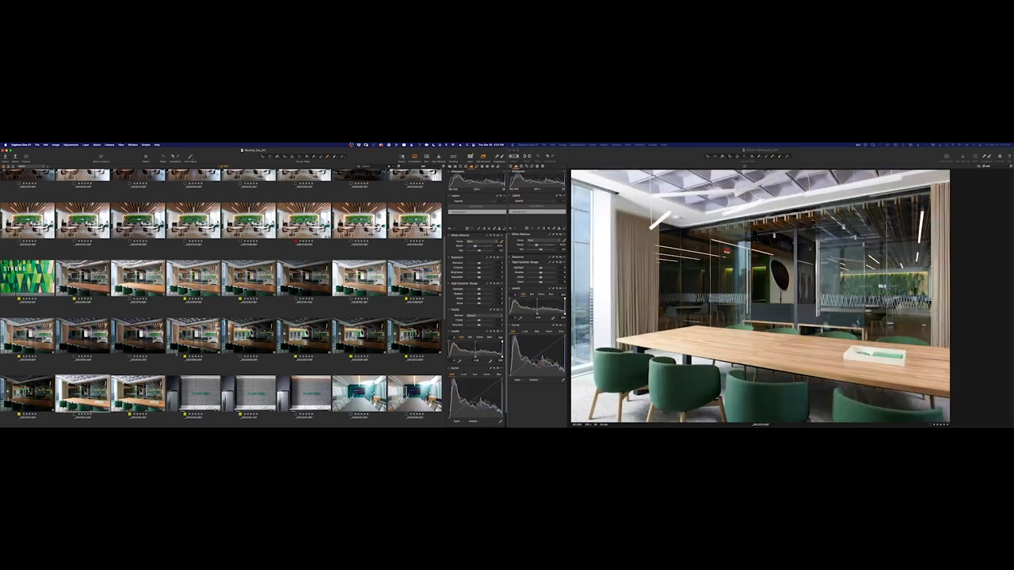
pyautogui.press('Right')
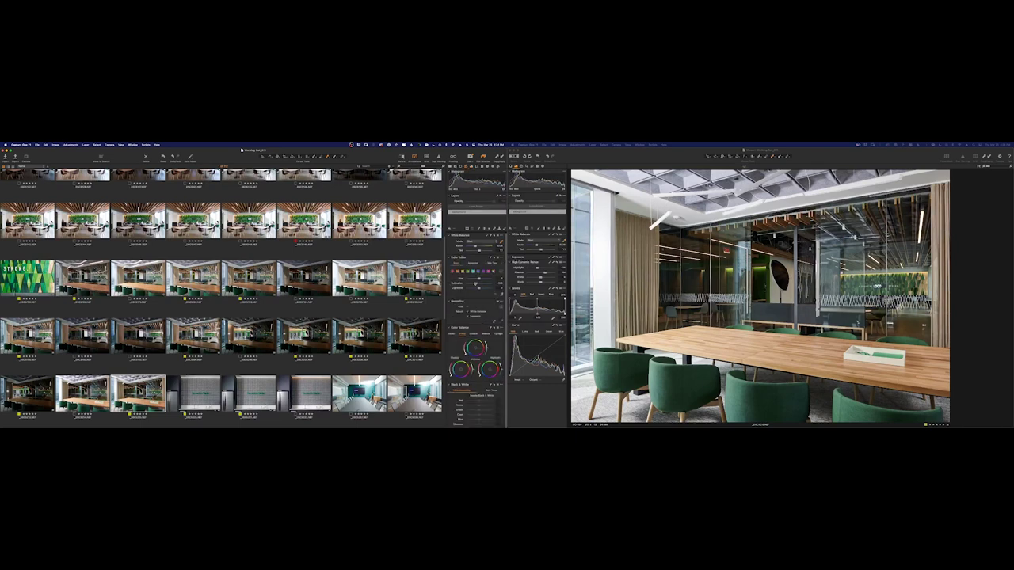
pyautogui.press('Right')
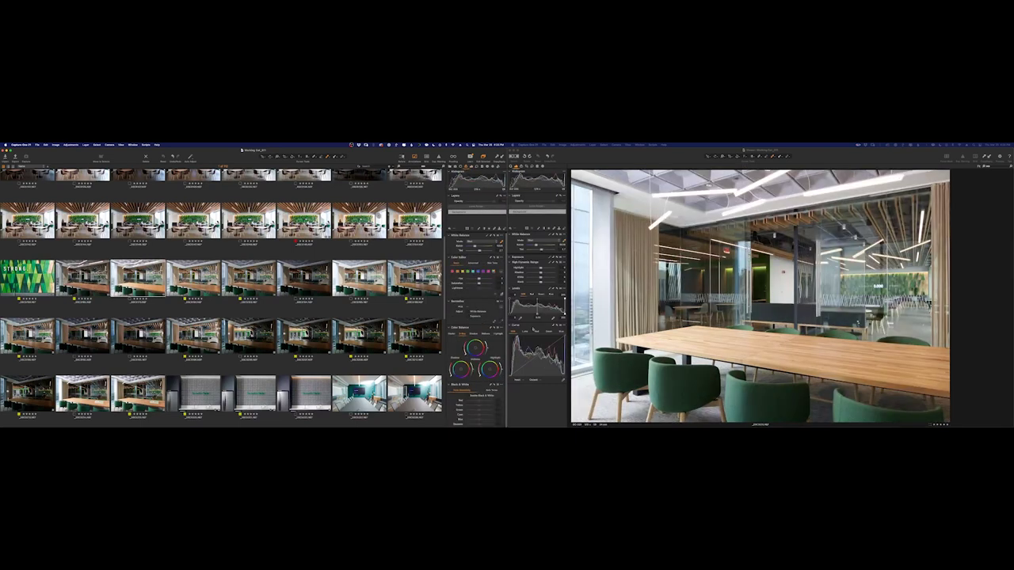
# - Zoom in on the table and green chairs, pick a tray variant, then return to full view
pyautogui.press('super+t')
pyautogui.click(753, 387)
pyautogui.click(138, 394)
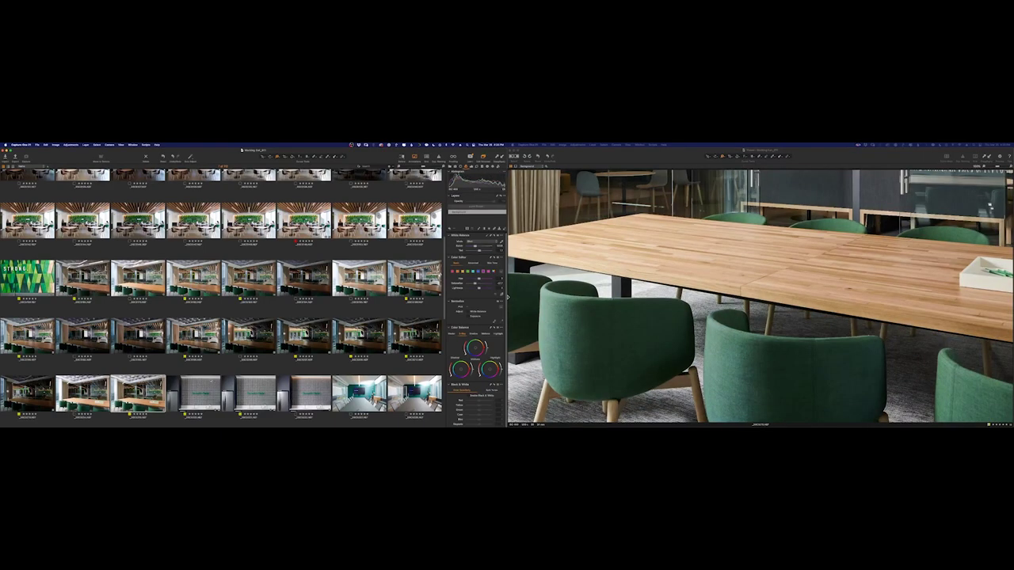
pyautogui.press('Up')
pyautogui.press('Up')
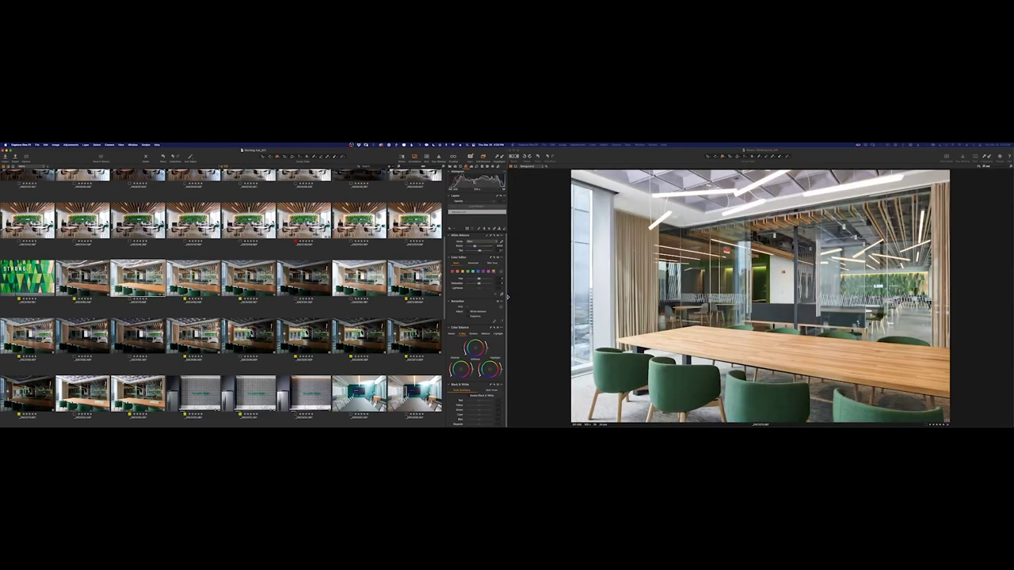
pyautogui.press('super+alt+e')
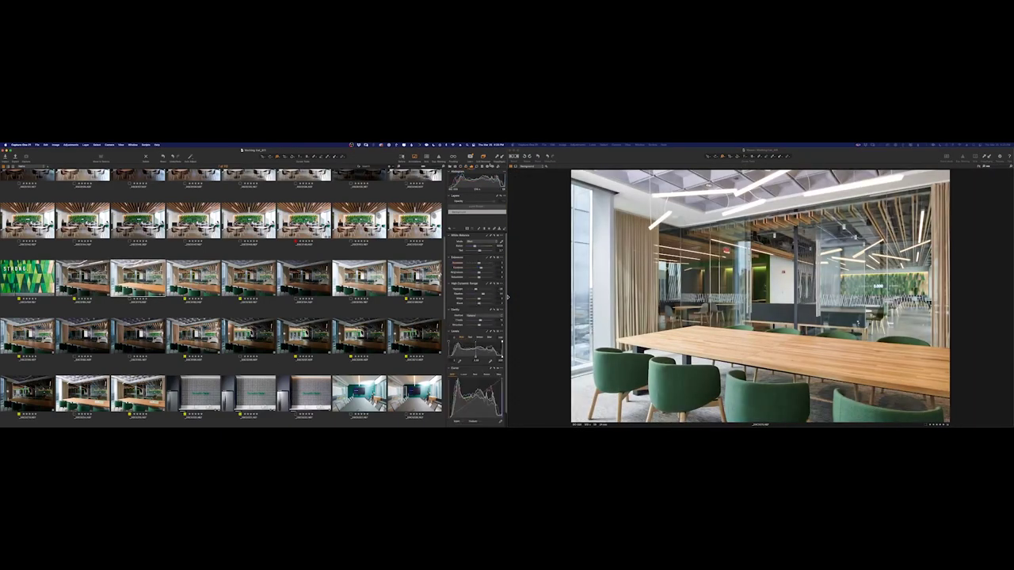
pyautogui.press('super+alt+l')
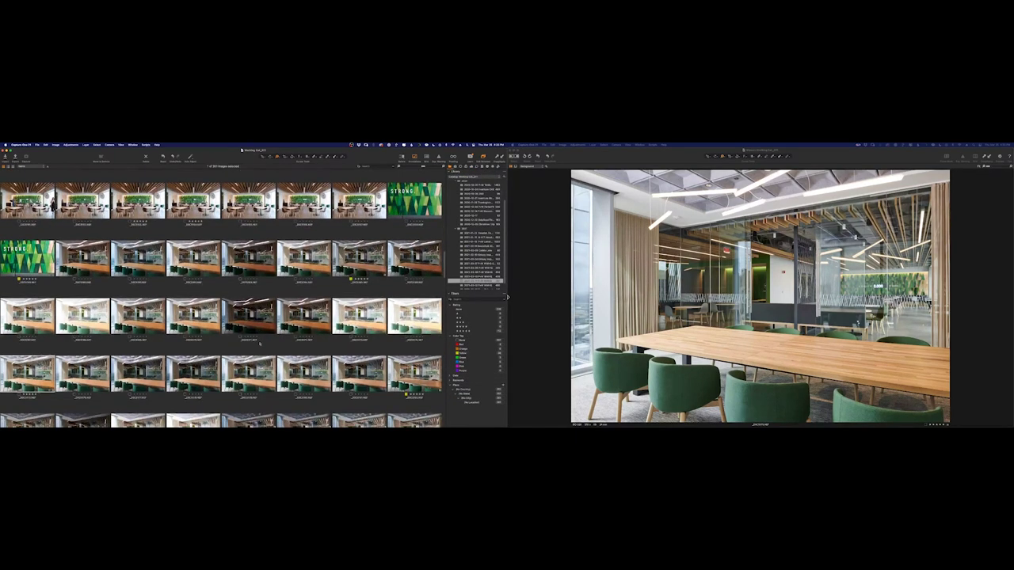
# - Step to darker room exposures, apply a rating filter, and zoom in on the brighter table shot
pyautogui.press('Right')
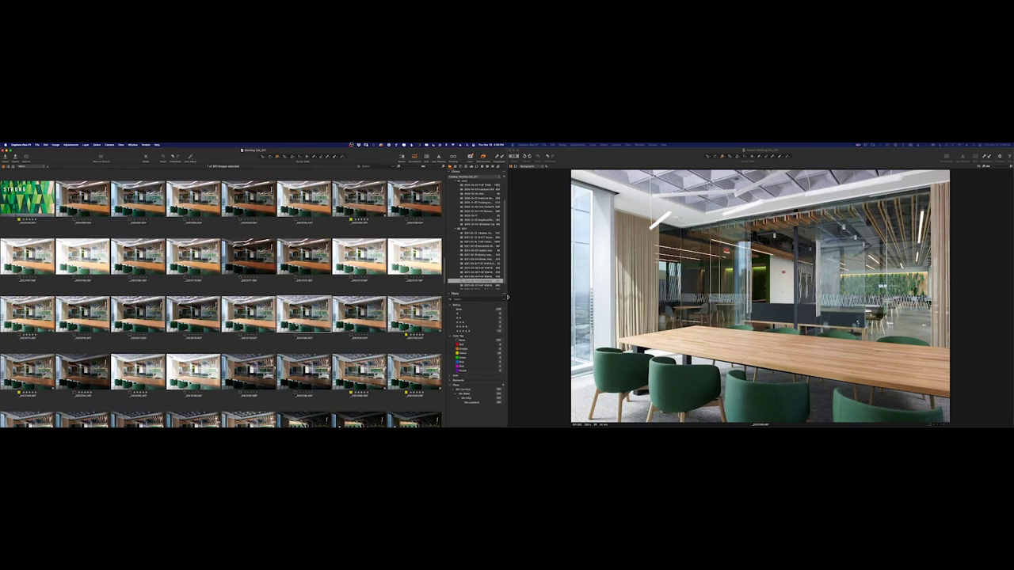
pyautogui.press('Right')
pyautogui.press('Right')
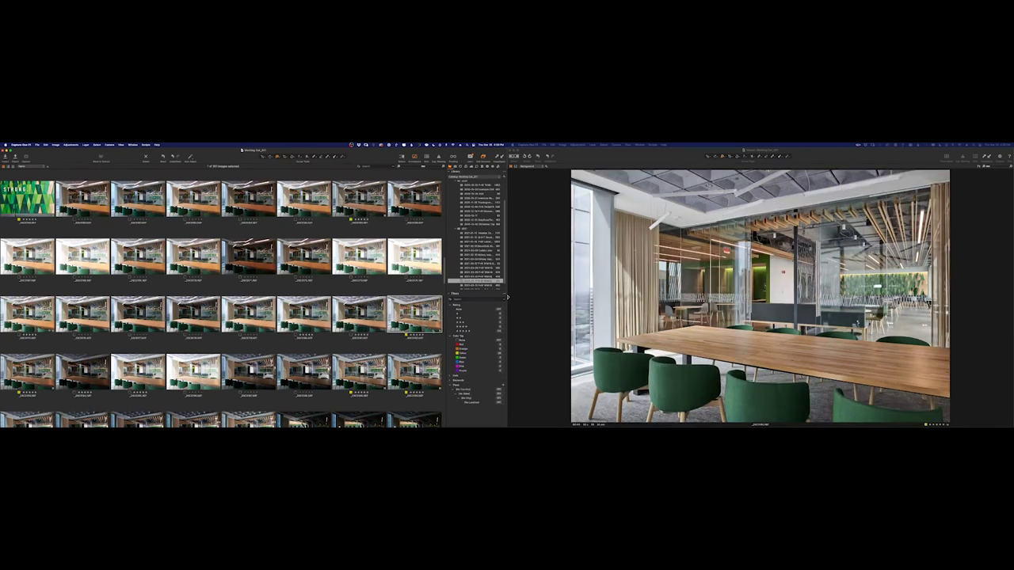
pyautogui.press('Right')
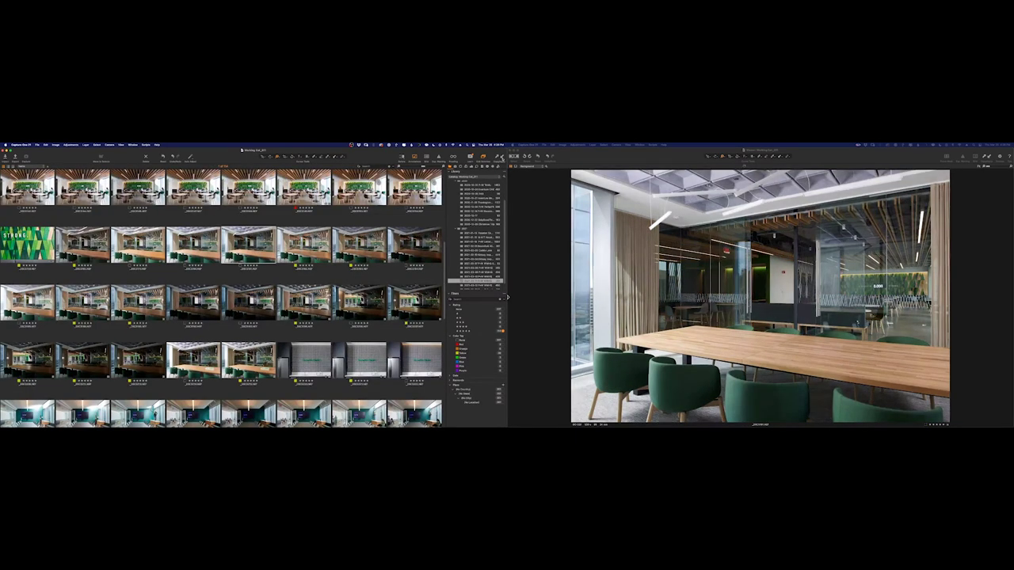
pyautogui.click(650, 388)
pyautogui.click(139, 246)
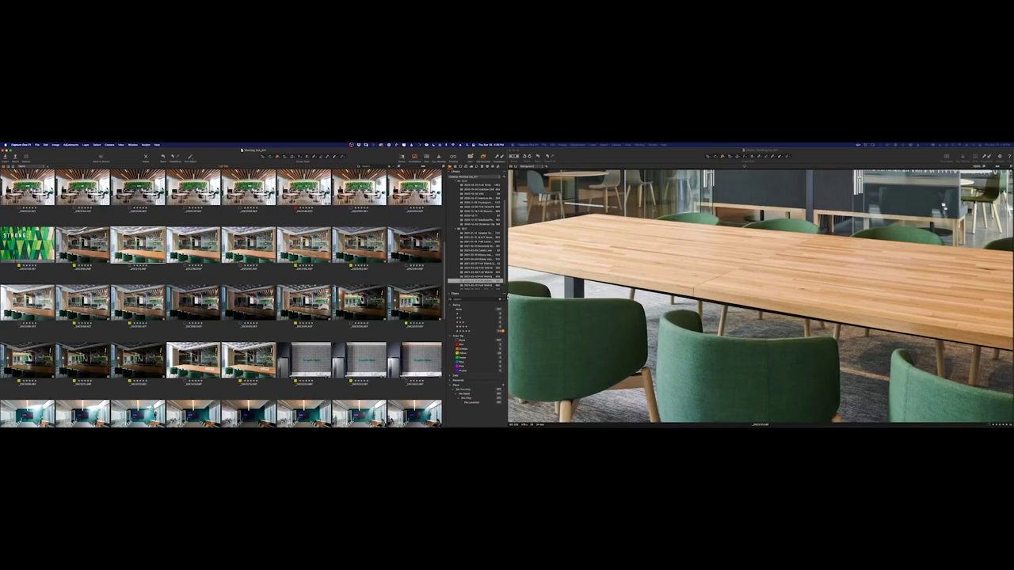
# - Compare darker table exposures, then return to the full room view with exposure adjustments
pyautogui.press('Right')
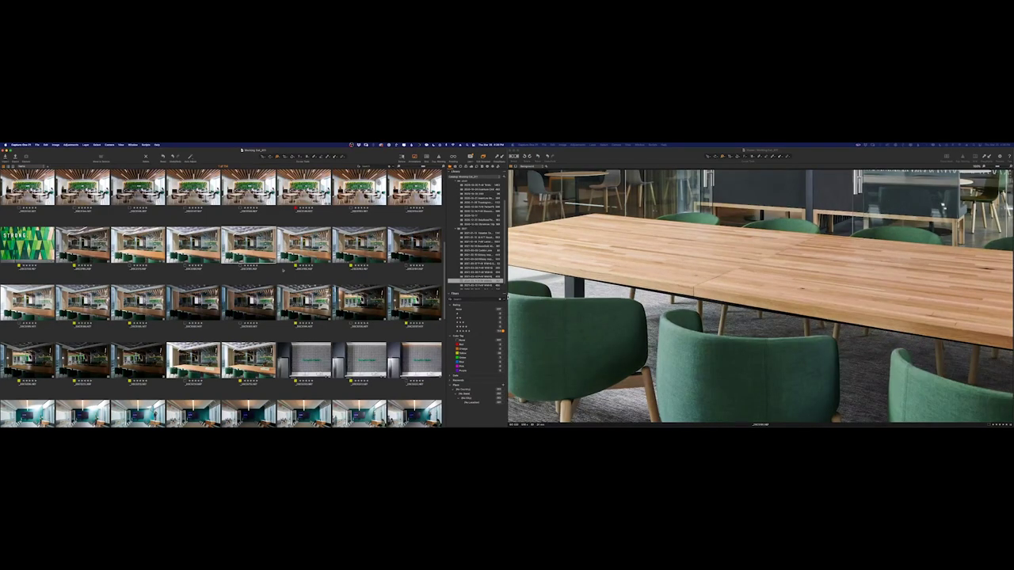
pyautogui.press('Right')
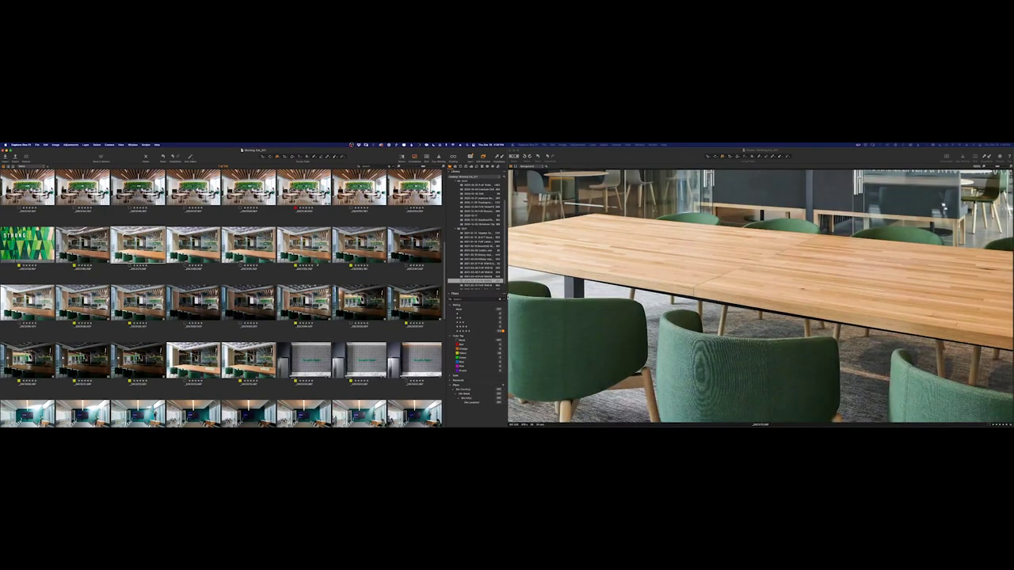
pyautogui.press('Right')
pyautogui.hotkey('ctrl', '2')
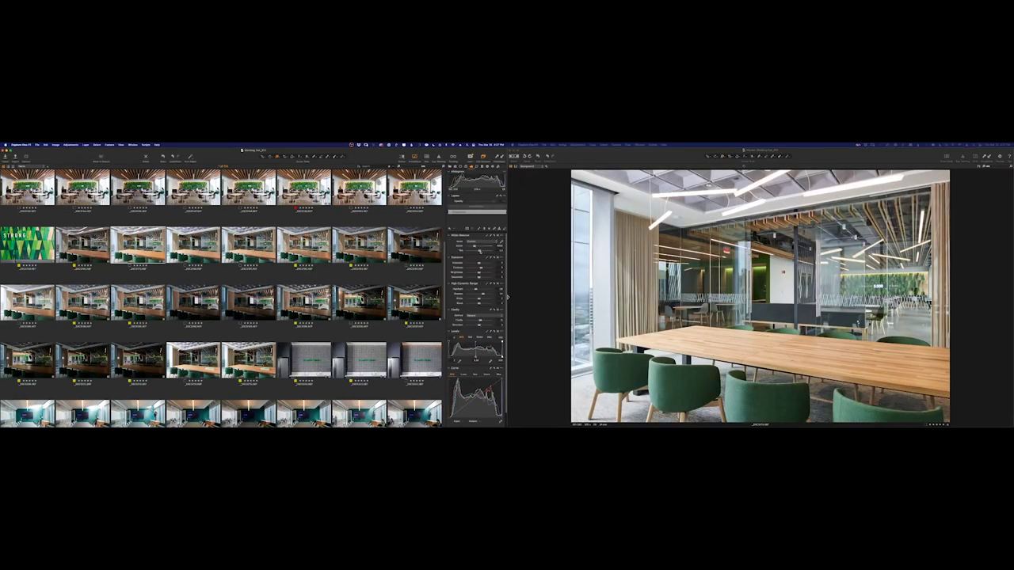
# - Nudge the tone curve slightly and Shift-select all ten meeting-room variants side by side
pyautogui.moveTo(488, 391); pyautogui.dragTo(488, 388)
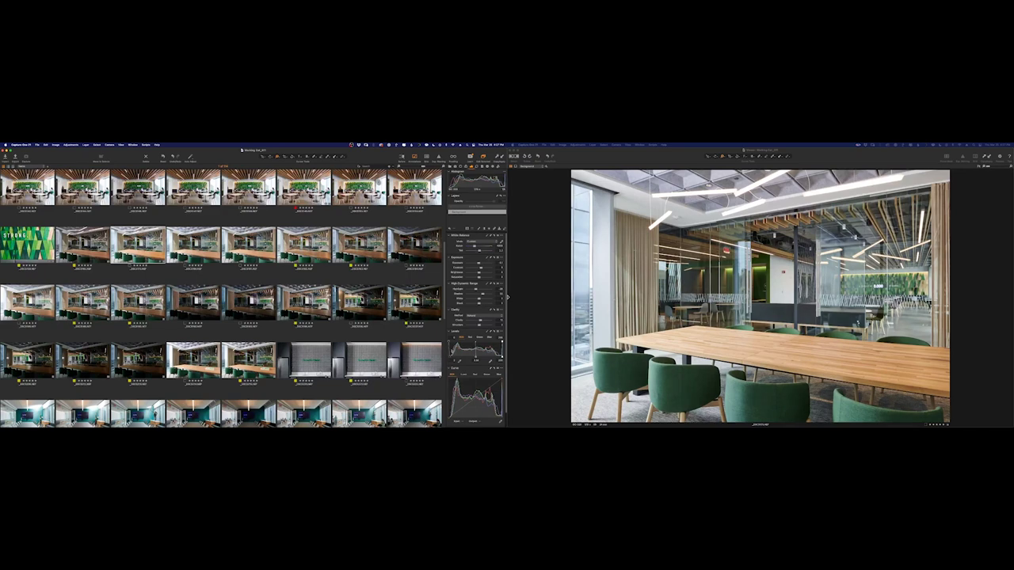
pyautogui.hotkey('shift', 'Right')
pyautogui.hotkey('shift', 'Right')
pyautogui.hotkey('shift', 'Right')
pyautogui.hotkey('shift', 'Right')
pyautogui.hotkey('shift', 'Right')
pyautogui.hotkey('shift', 'Right')
pyautogui.hotkey('shift', 'Right')
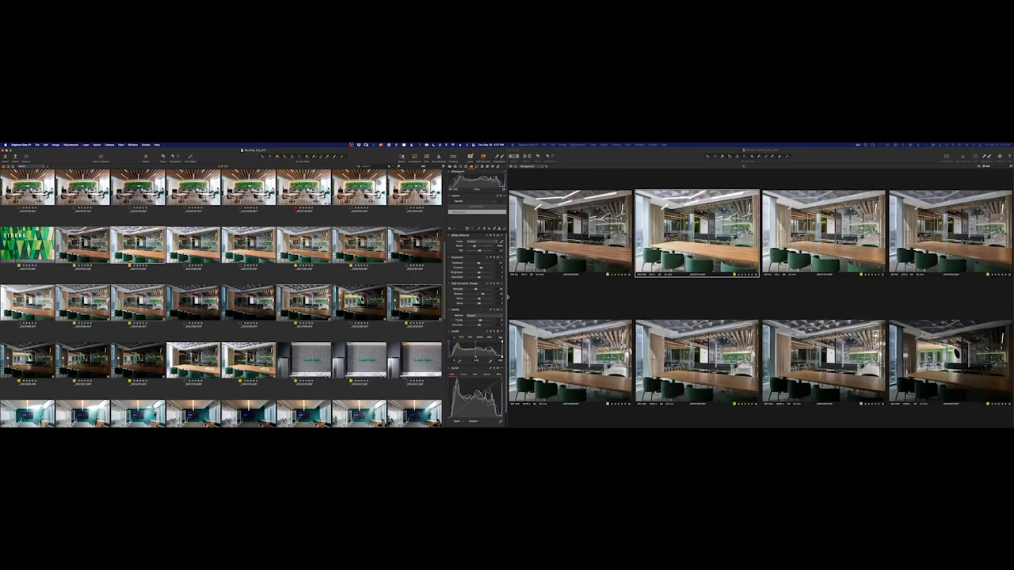
pyautogui.hotkey('shift', 'Right')
pyautogui.hotkey('shift', 'Right')
pyautogui.hotkey('shift', 'Right')
pyautogui.hotkey('shift', 'Right')
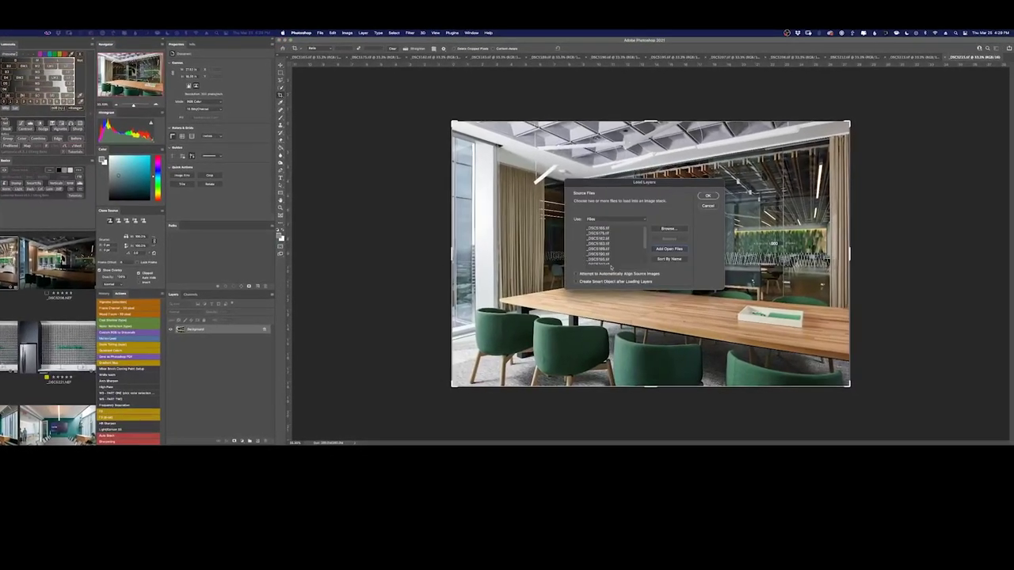
# - Load the exported TIF brackets into one stack with automatic alignment enabled
pyautogui.click(700, 191)
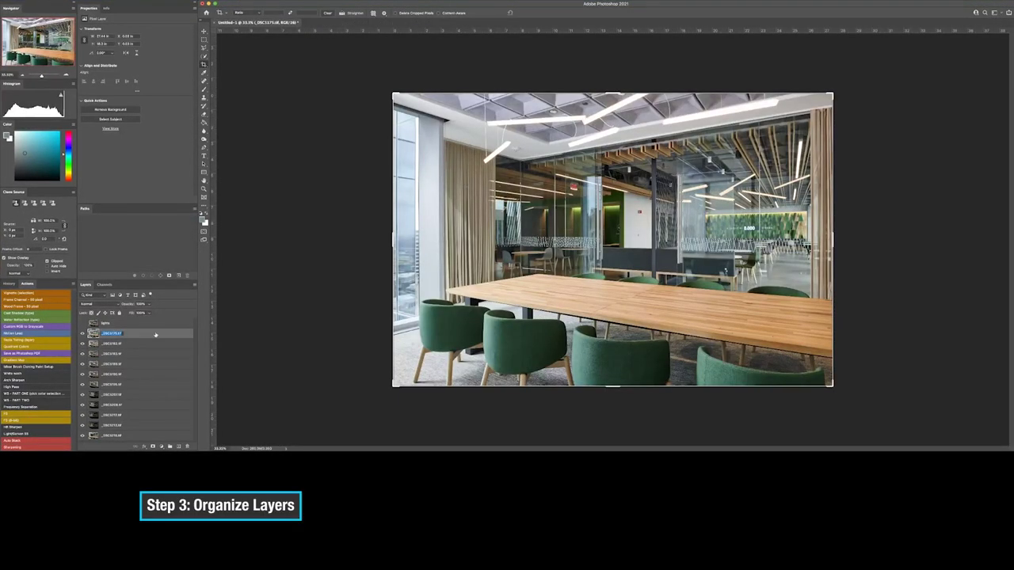
# - Name layers 'chairs' and 'window', hiding each after renaming
pyautogui.write('chairs fore')
pyautogui.click(82, 333)
pyautogui.click(81, 343)
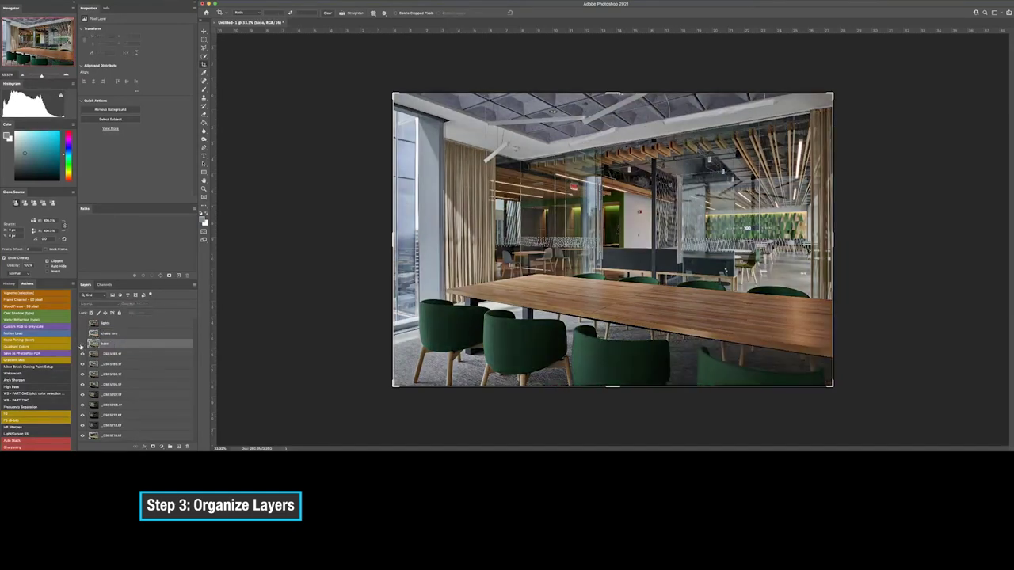
pyautogui.doubleClick(107, 353)
pyautogui.write('window')
pyautogui.click(81, 353)
# - Name the next layers 'right 1' and 'right 2', rename the next dark exposure, hiding each
pyautogui.doubleClick(107, 364)
pyautogui.write('right 1')
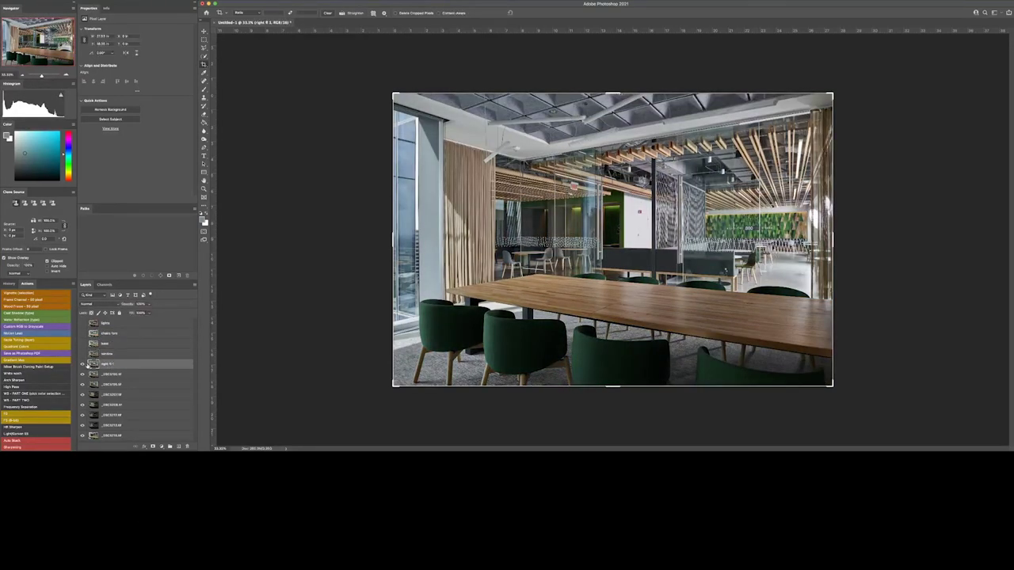
pyautogui.click(82, 374)
pyautogui.doubleClick(107, 374)
pyautogui.write('right 2')
pyautogui.press('Return')
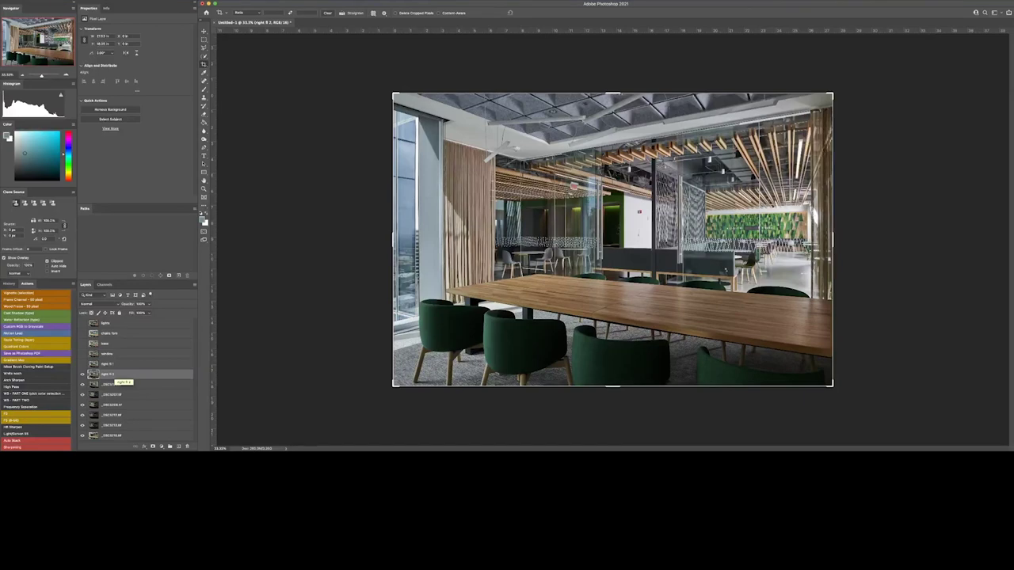
pyautogui.click(82, 374)
pyautogui.click(109, 384)
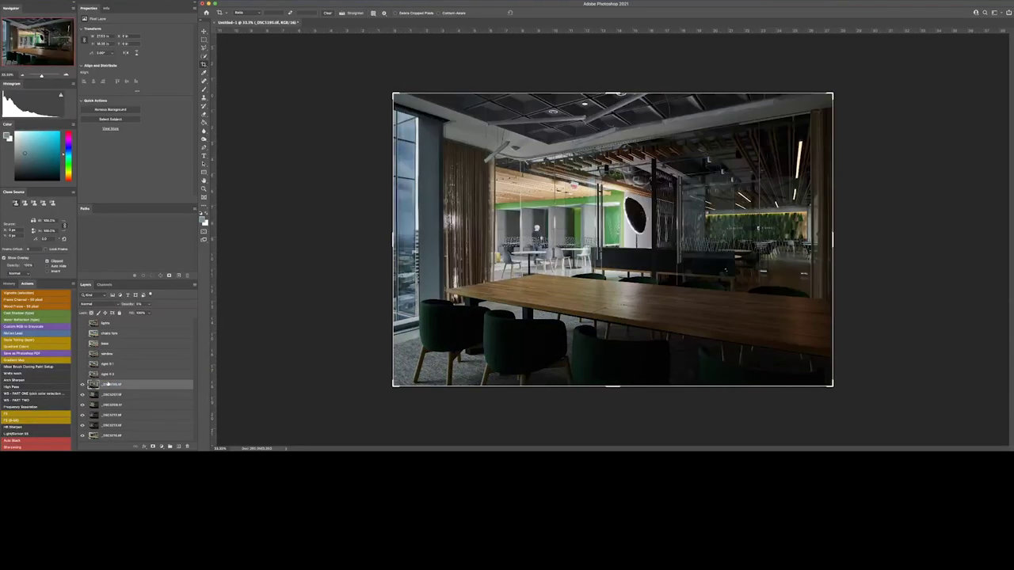
pyautogui.doubleClick(108, 384)
pyautogui.click(81, 385)
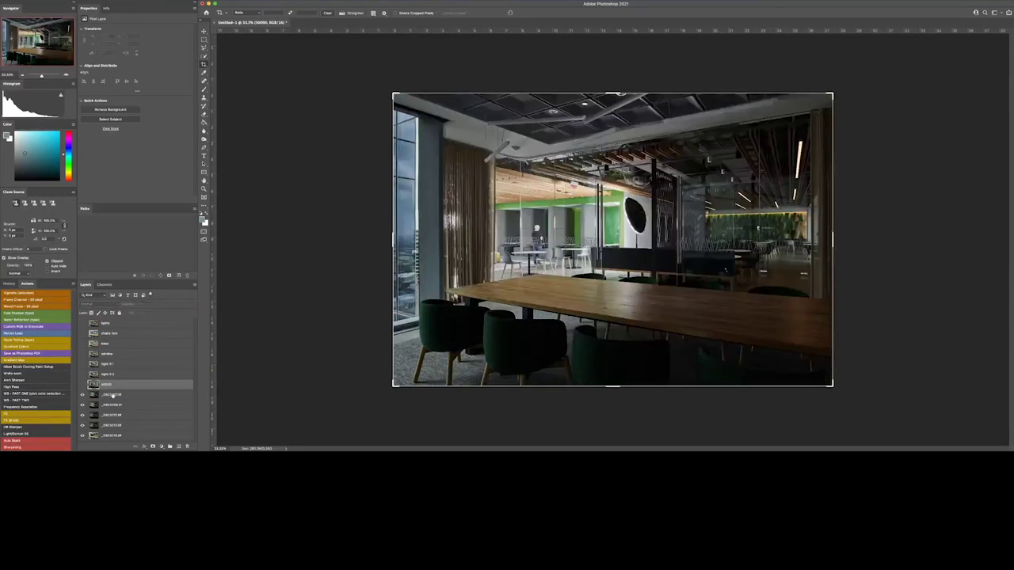
# - Name the following layers 'wl 1', 'wl 2' and 'wl 3', hiding each
pyautogui.doubleClick(111, 394)
pyautogui.write('wl 1')
pyautogui.press('Return')
pyautogui.click(82, 395)
pyautogui.doubleClick(111, 405)
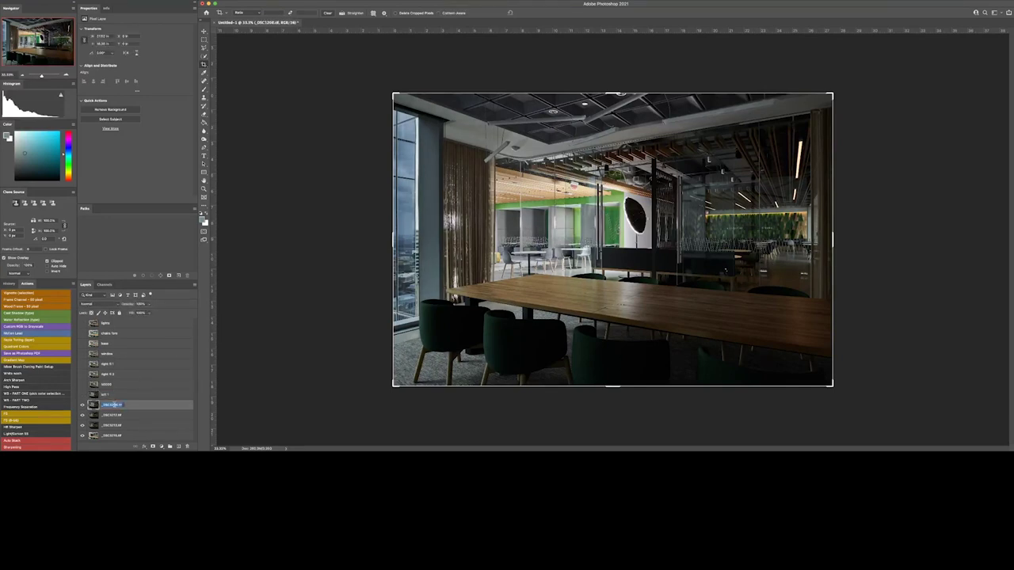
pyautogui.write('wl 2')
pyautogui.click(82, 405)
pyautogui.doubleClick(111, 415)
pyautogui.write('wl 3')
pyautogui.click(81, 415)
# - Name layers 'wl 4' and 'table accessory', hide table accessory, and select the visible window layer
pyautogui.doubleClick(111, 426)
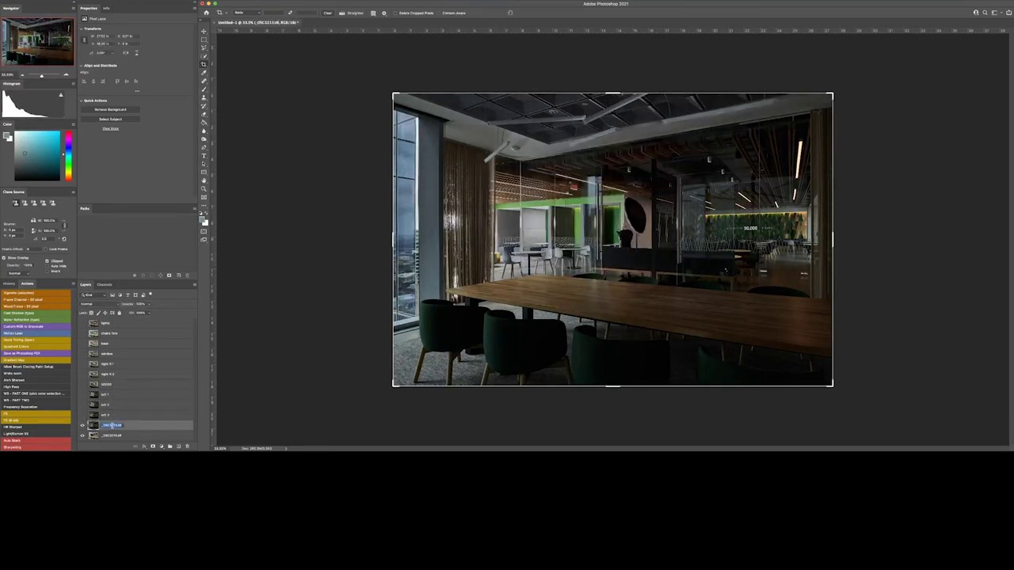
pyautogui.write('wl 4')
pyautogui.click(82, 425)
pyautogui.doubleClick(111, 435)
pyautogui.press('Return')
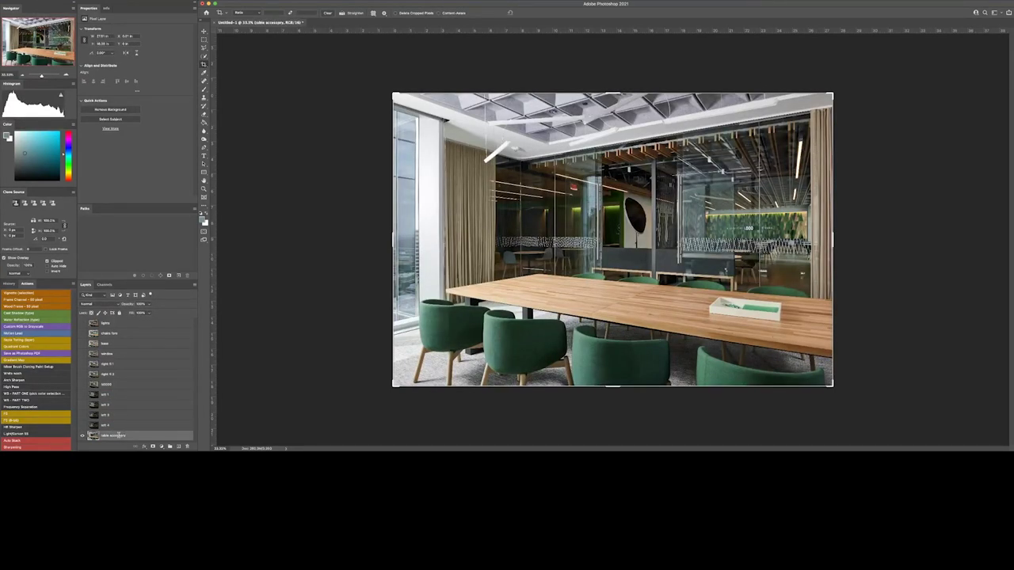
pyautogui.click(82, 436)
pyautogui.click(82, 354)
pyautogui.click(107, 344)
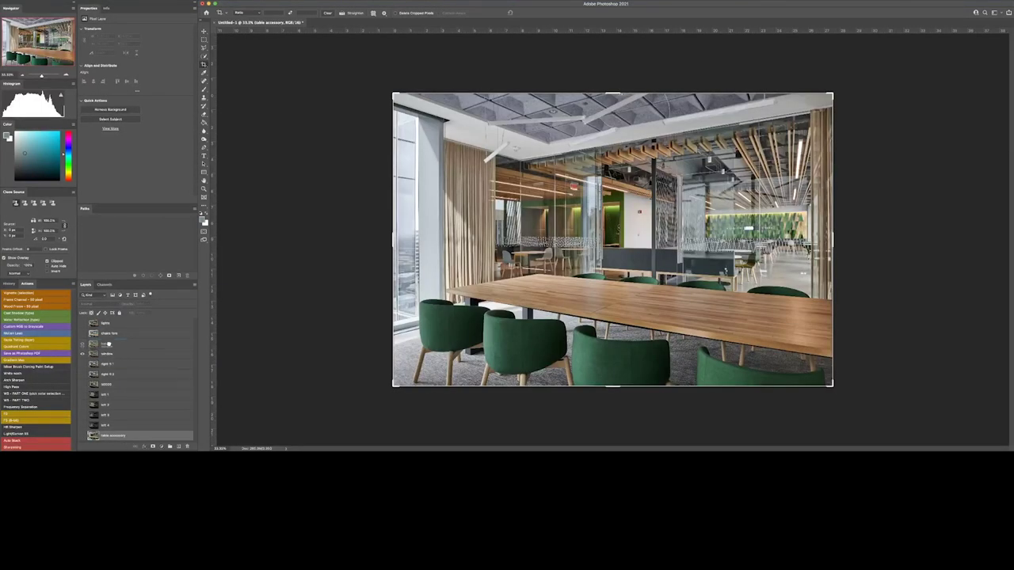
# - Mask the window exposure layer to a Pen-traced outline of the window, then fit the image
pyautogui.scroll(5, 428, 321)
pyautogui.press('p')
pyautogui.scroll(5, 432, 319)
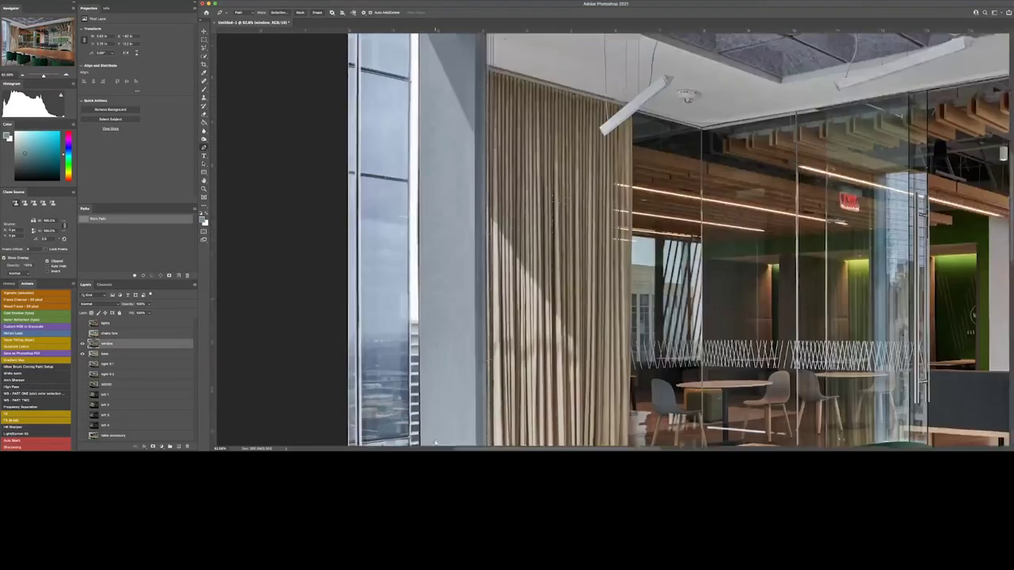
pyautogui.scroll(1, 428, 237)
pyautogui.scroll(1, 420, 117)
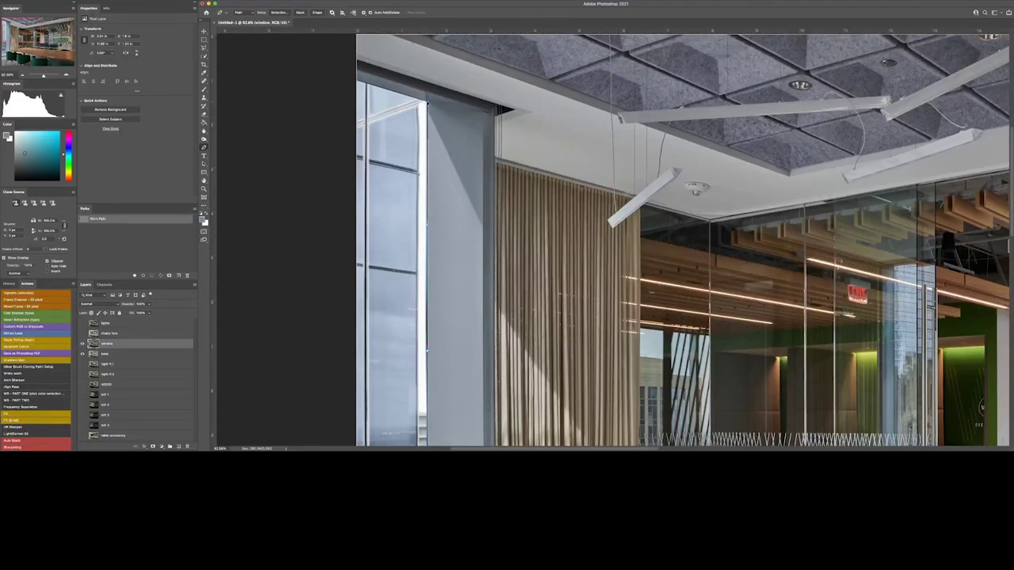
pyautogui.scroll(-5, 356, 61)
pyautogui.scroll(-3, 351, 310)
pyautogui.click(155, 447)
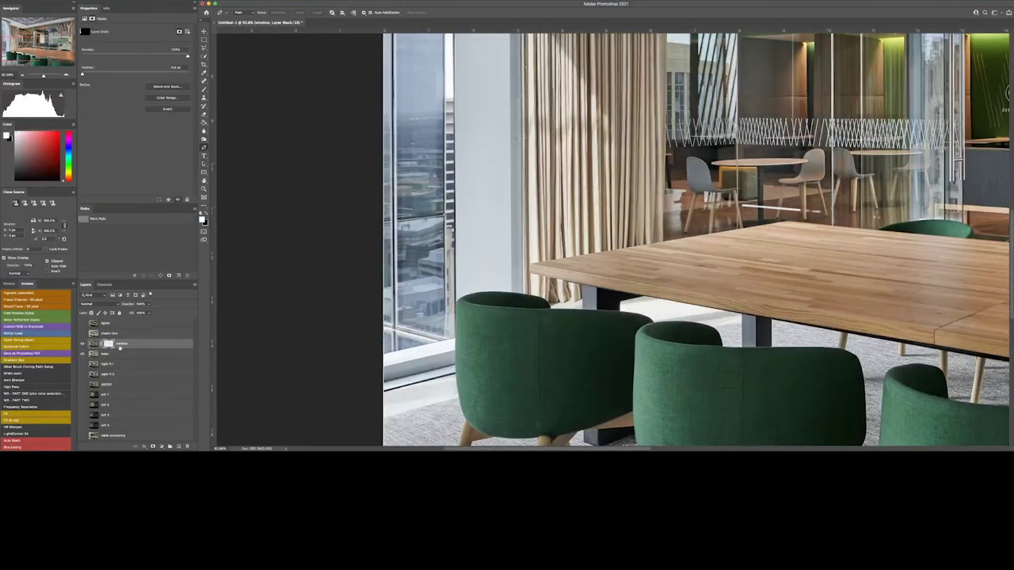
pyautogui.hotkey('ctrl', '0')
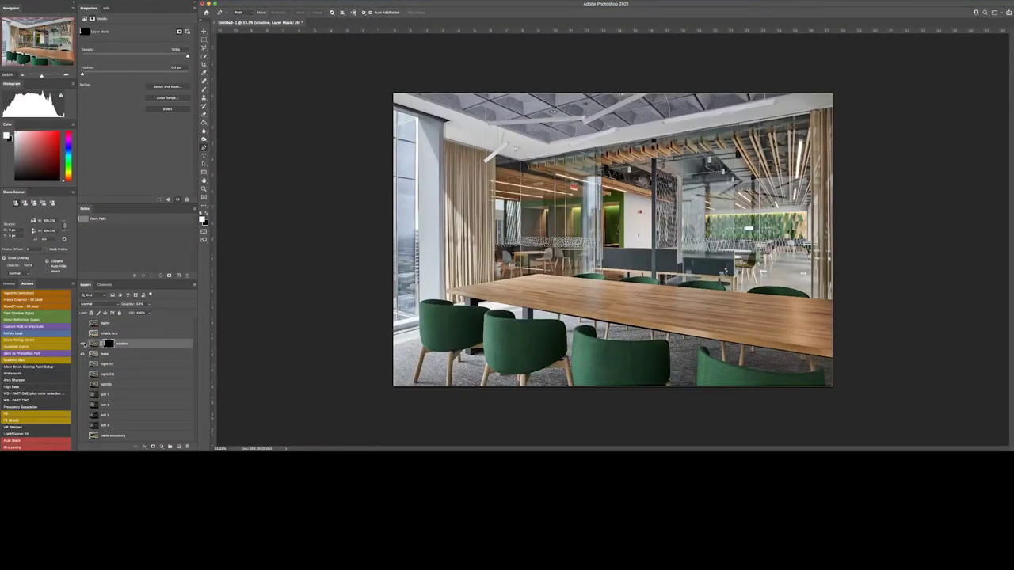
pyautogui.click(83, 324)
# - Give the lights layer a hiding mask and paint the ceiling light strips back in
pyautogui.click(119, 323)
pyautogui.keyDown('alt'); pyautogui.click(155, 447); pyautogui.keyUp('alt')
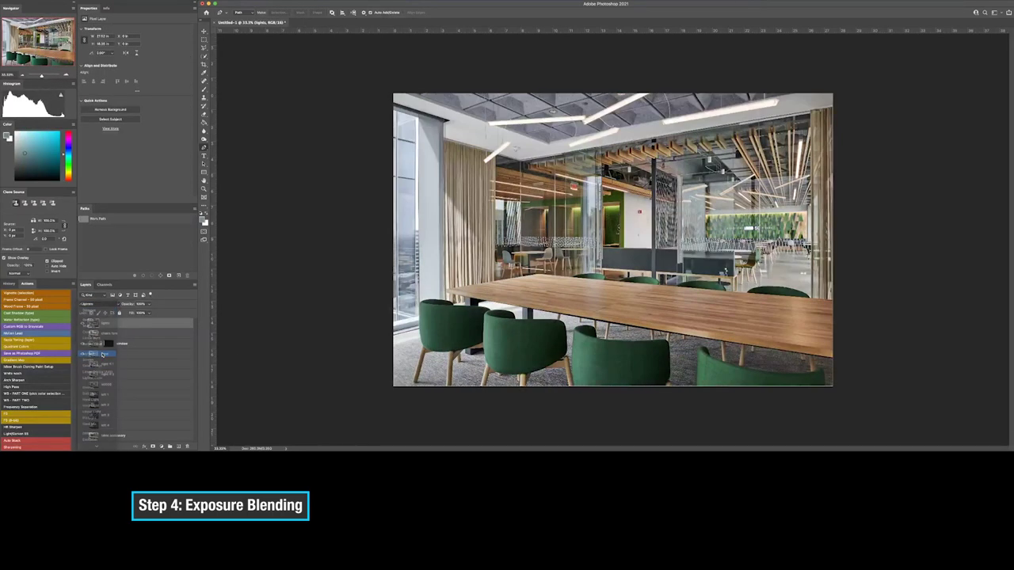
pyautogui.press('b')
pyautogui.moveTo(578, 138)
pyautogui.mouseDown()
pyautogui.moveTo(642, 99)
pyautogui.moveTo(772, 102)
pyautogui.mouseUp()
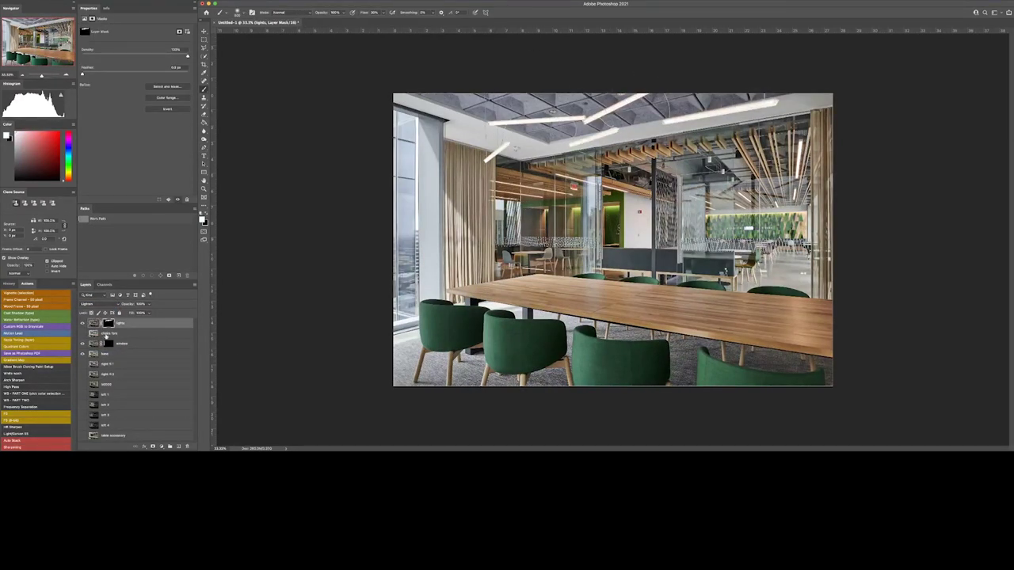
# - Paint the brighter foreground chairs and table top in from the chairs fore exposure
pyautogui.click(115, 333)
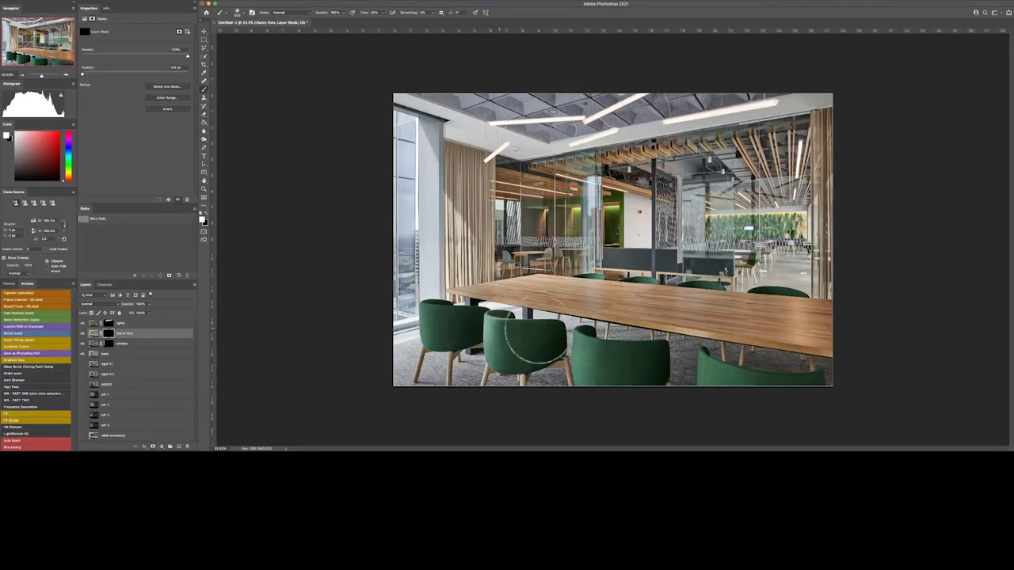
pyautogui.moveTo(536, 336)
pyautogui.mouseDown()
pyautogui.moveTo(709, 367)
pyautogui.moveTo(419, 378)
pyautogui.moveTo(428, 333)
pyautogui.mouseUp()
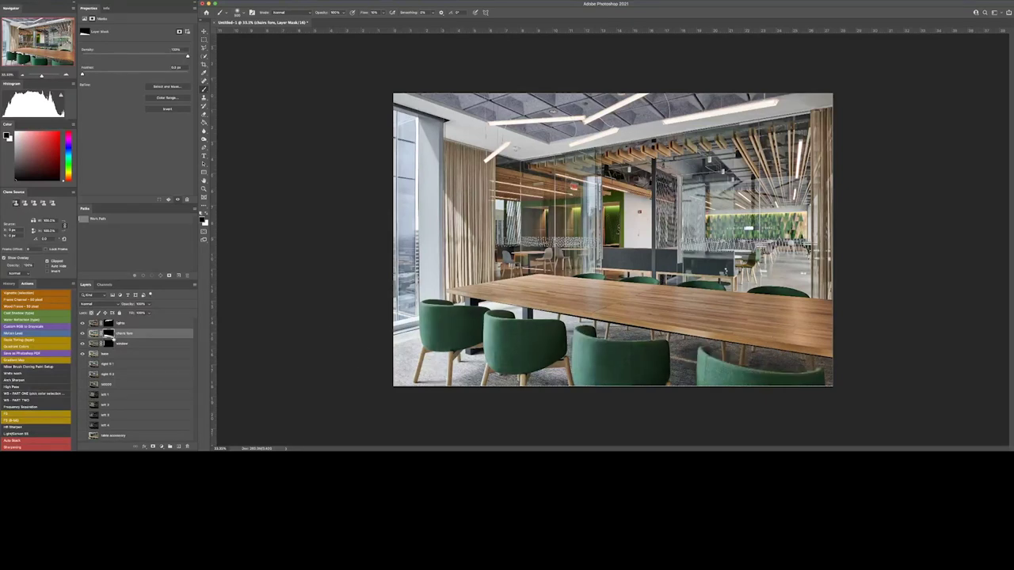
pyautogui.moveTo(523, 317); pyautogui.dragTo(689, 285)
pyautogui.moveTo(475, 290)
pyautogui.mouseDown()
pyautogui.moveTo(713, 301)
pyautogui.moveTo(777, 317)
pyautogui.moveTo(824, 302)
pyautogui.moveTo(701, 363)
pyautogui.mouseUp()
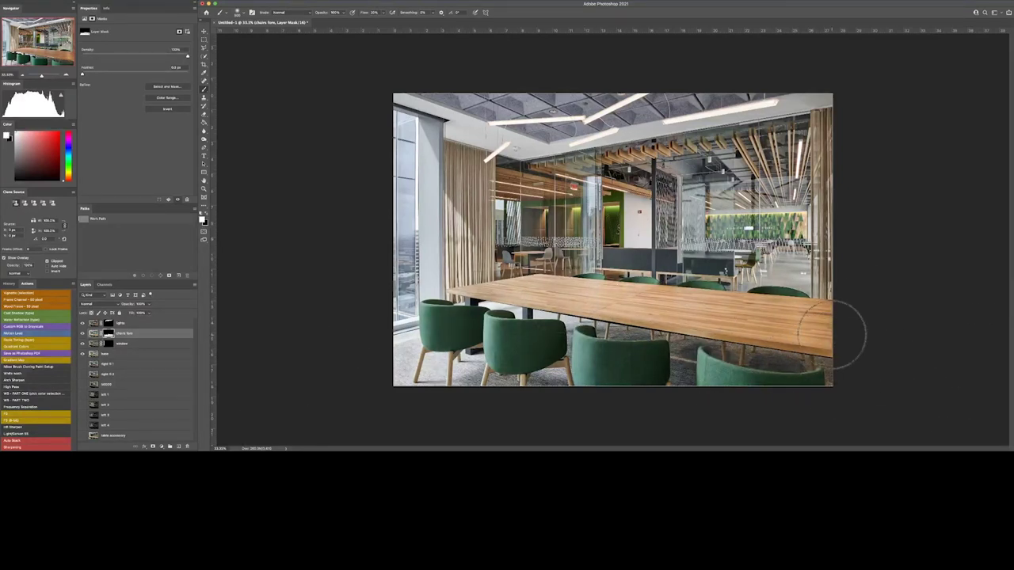
pyautogui.click(83, 334)
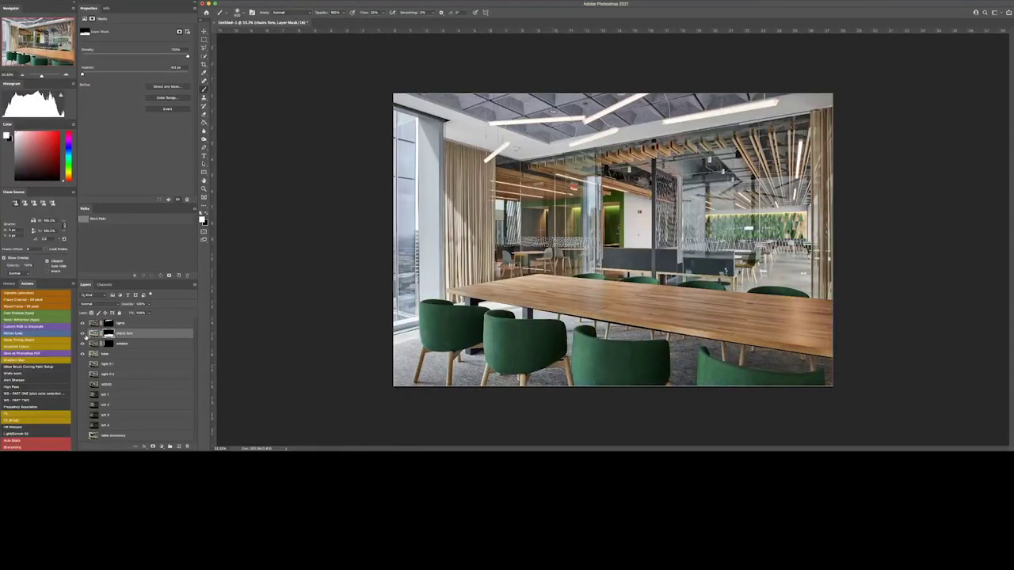
# - Move the window layer above the chairs layer and zoom in on the table
pyautogui.moveTo(125, 343); pyautogui.dragTo(124, 331)
pyautogui.press('z')
pyautogui.hotkey('ctrl', '+')
pyautogui.hotkey('ctrl', '+')
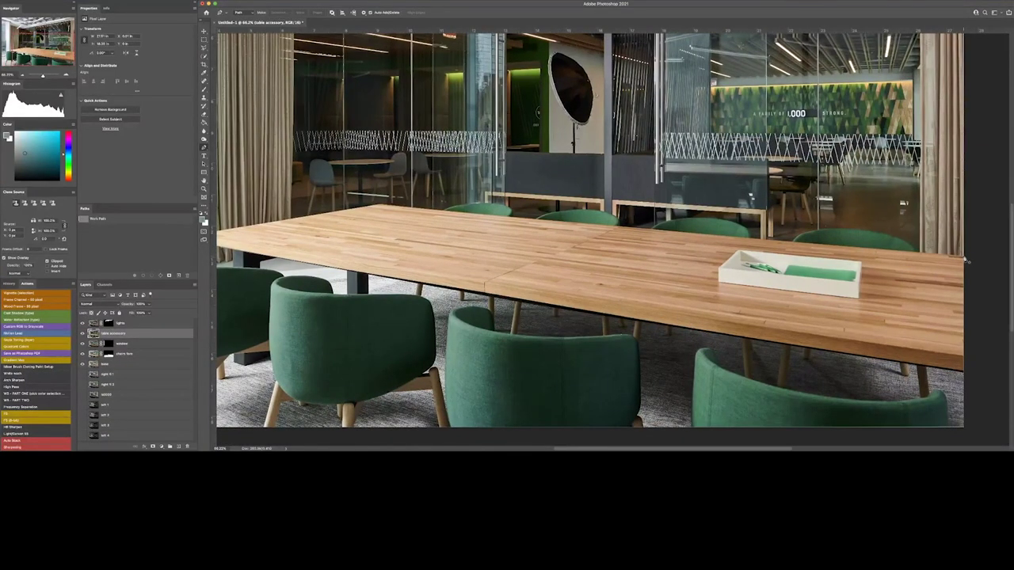
# - Mask the table accessory to the tray's saved path and add a Hue/Saturation layer above it
pyautogui.click(965, 259)
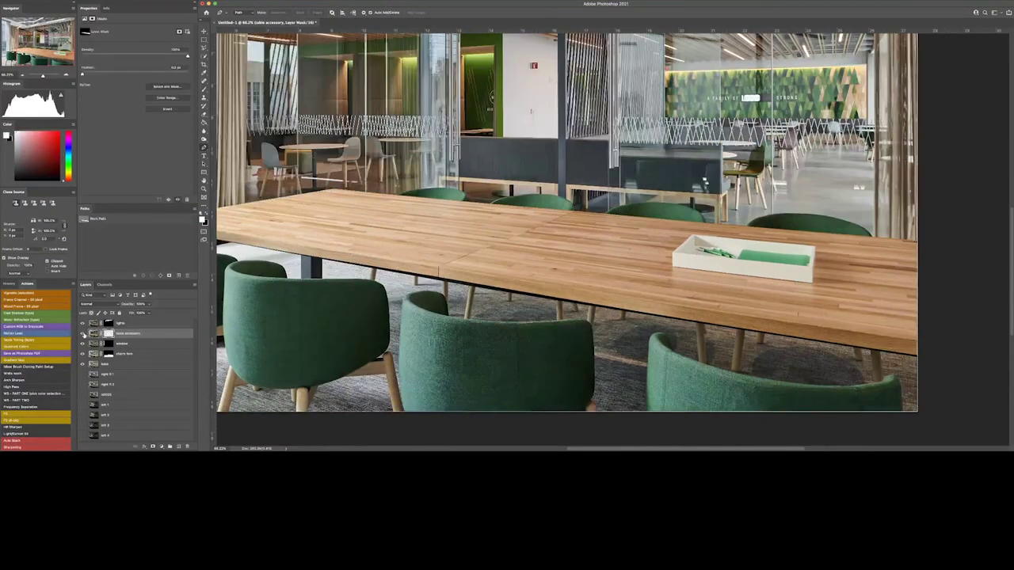
pyautogui.hotkey('ctrl', '0')
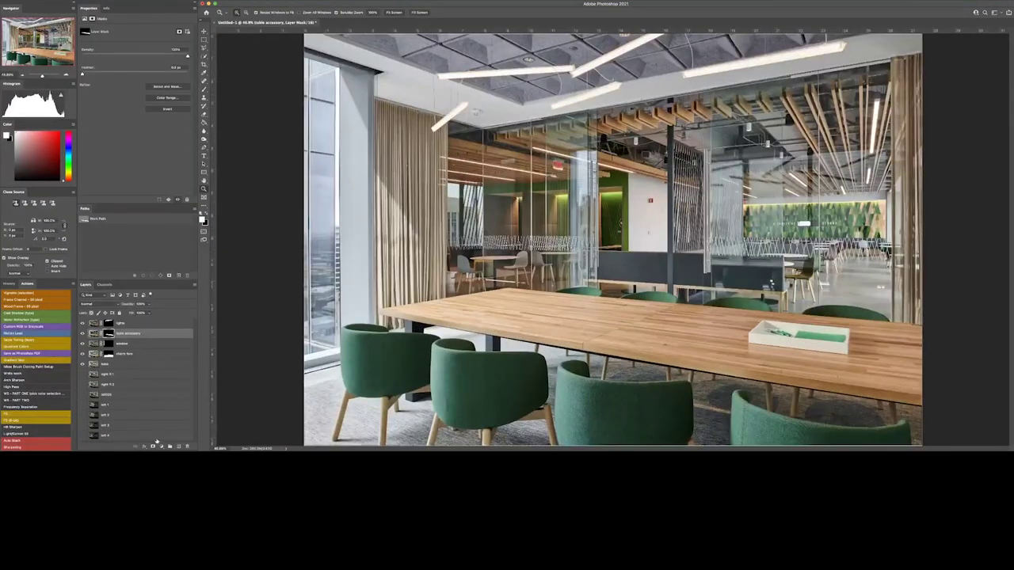
pyautogui.click(162, 447)
pyautogui.click(171, 356)
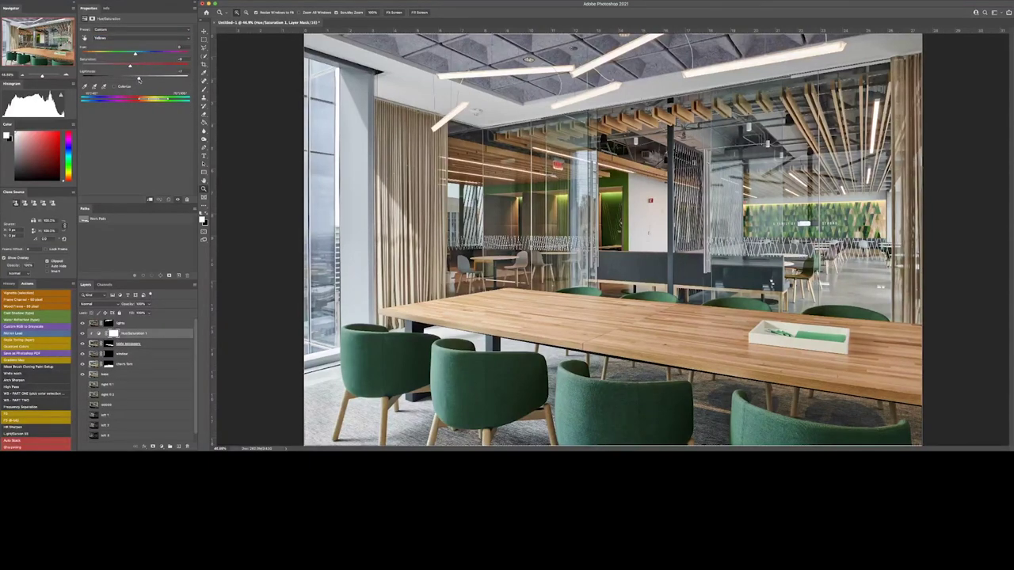
# - Switch the Hue/Saturation adjustment to Reds and target the table accessory mask for painting
pyautogui.hotkey('alt', '3')
pyautogui.hotkey('alt', '[')
pyautogui.press('b')
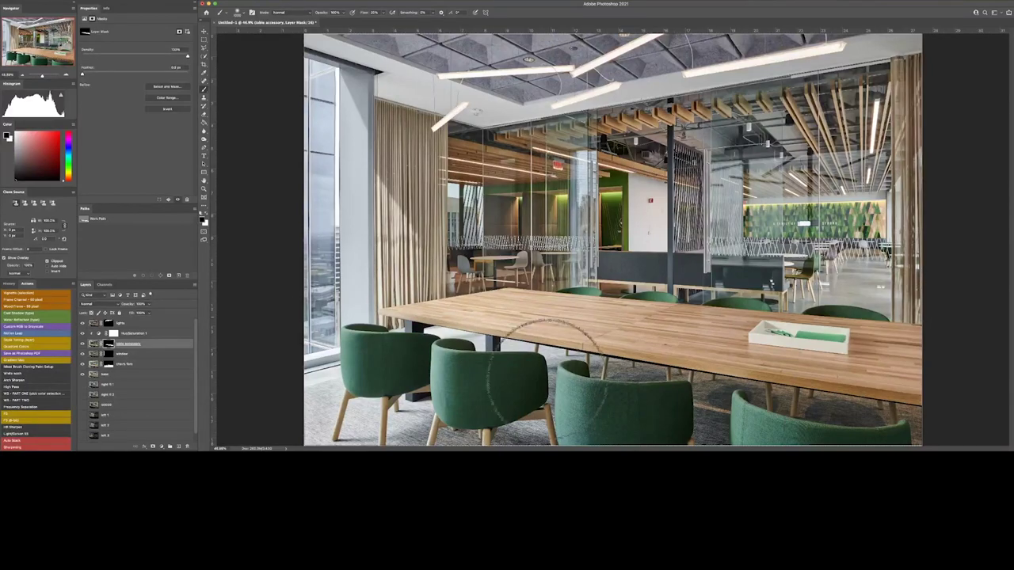
# - Zoom in on the glass wall and move a right-side exposure layer just above lights
pyautogui.press('z')
pyautogui.moveTo(749, 333); pyautogui.dragTo(792, 332)
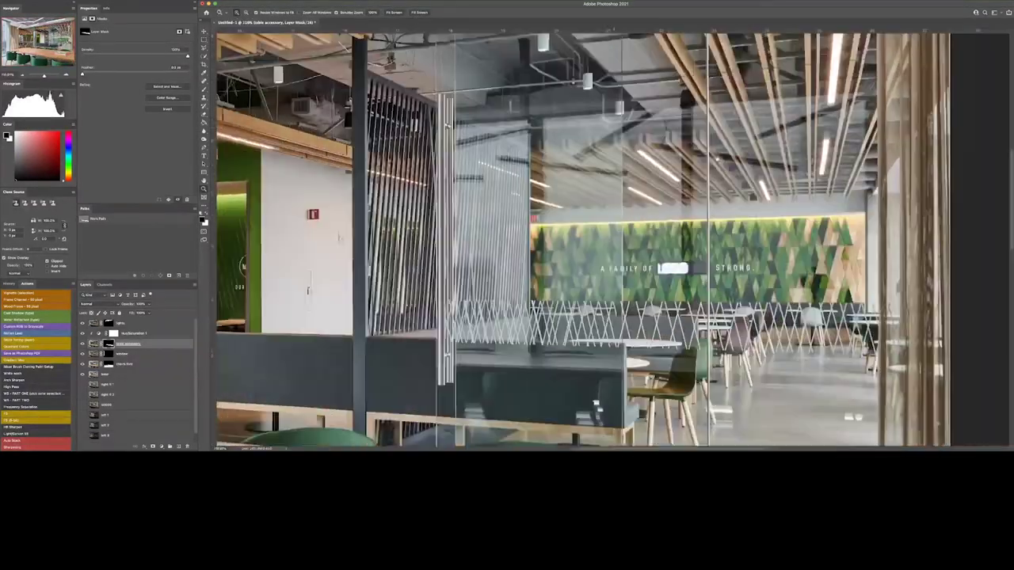
pyautogui.hotkey('ctrl', 'v')
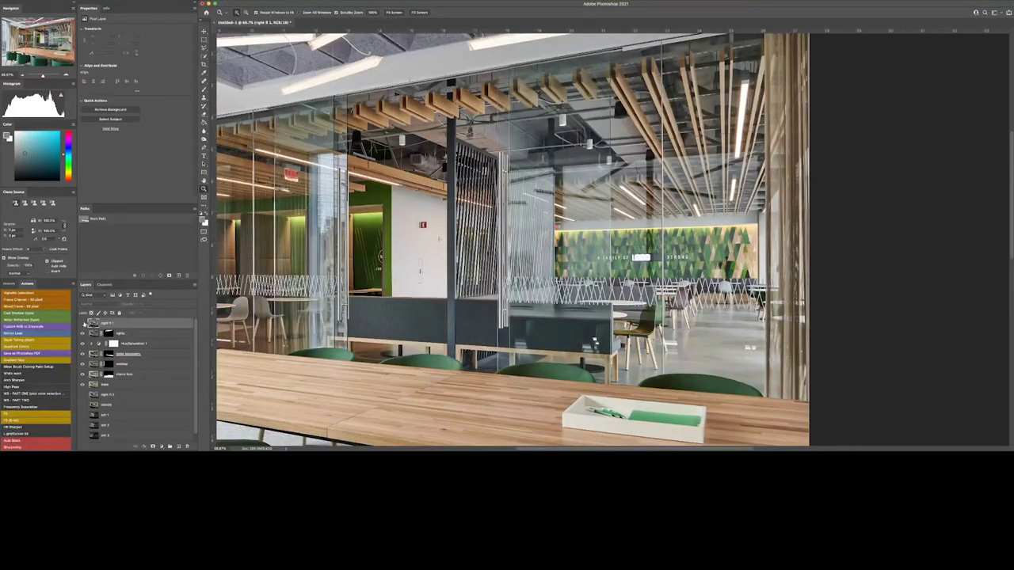
pyautogui.press('v')
pyautogui.moveTo(121, 322); pyautogui.dragTo(119, 372)
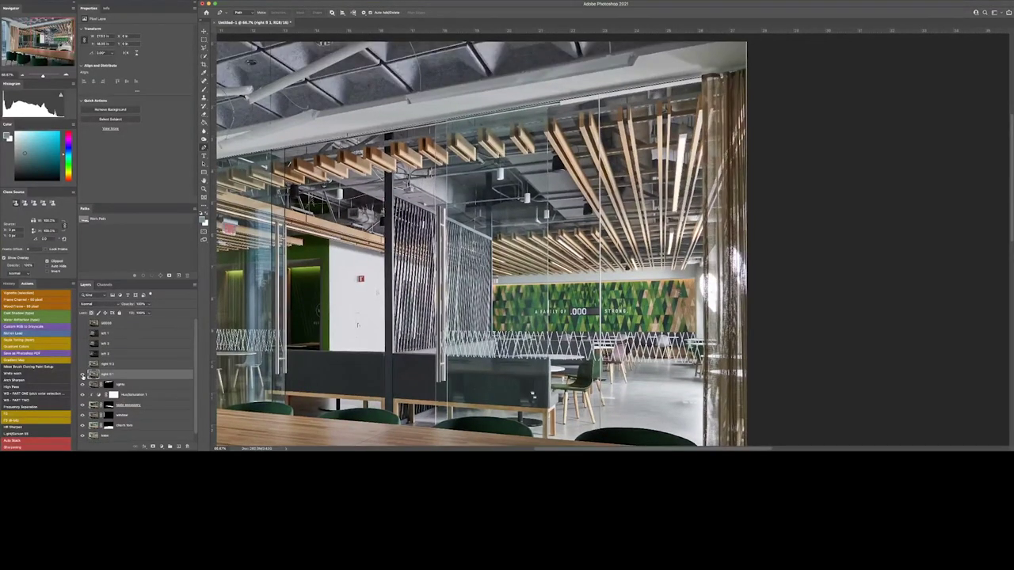
# - Show the lit-ceiling-fixture and glass-reflection exposures, then group the extra exposures into Group 1
pyautogui.click(83, 375)
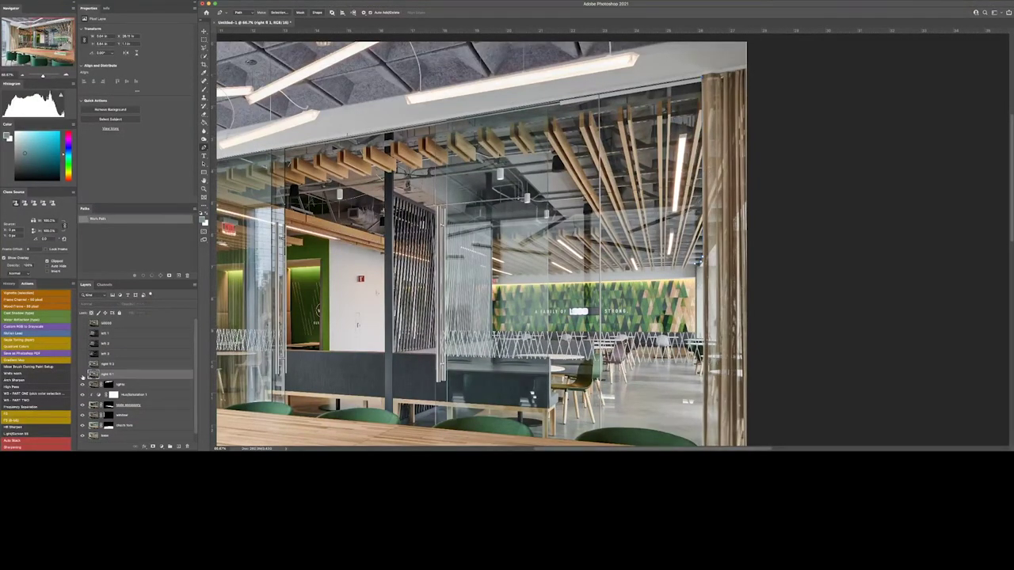
pyautogui.click(83, 377)
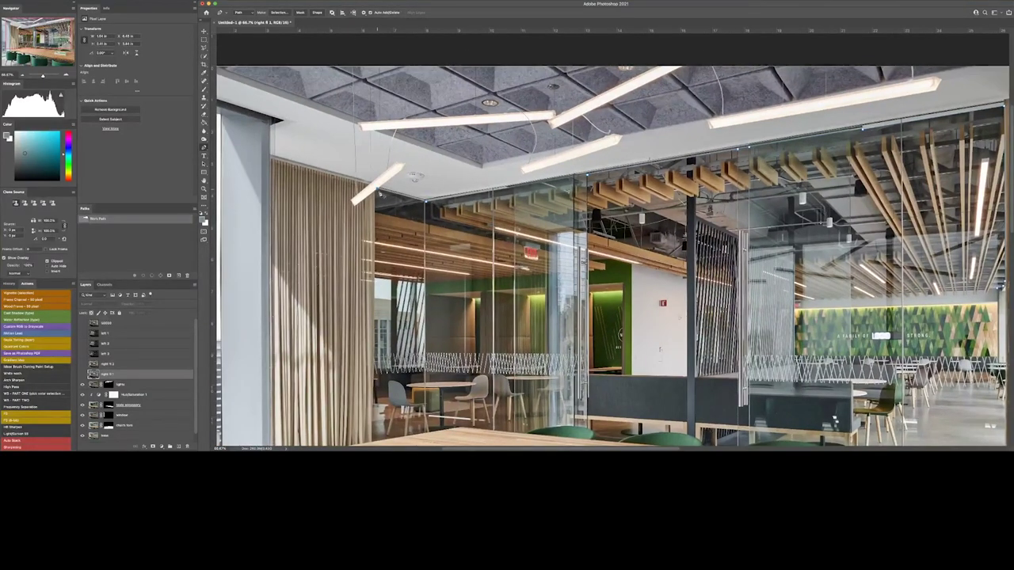
pyautogui.scroll(-3, 610, 237)
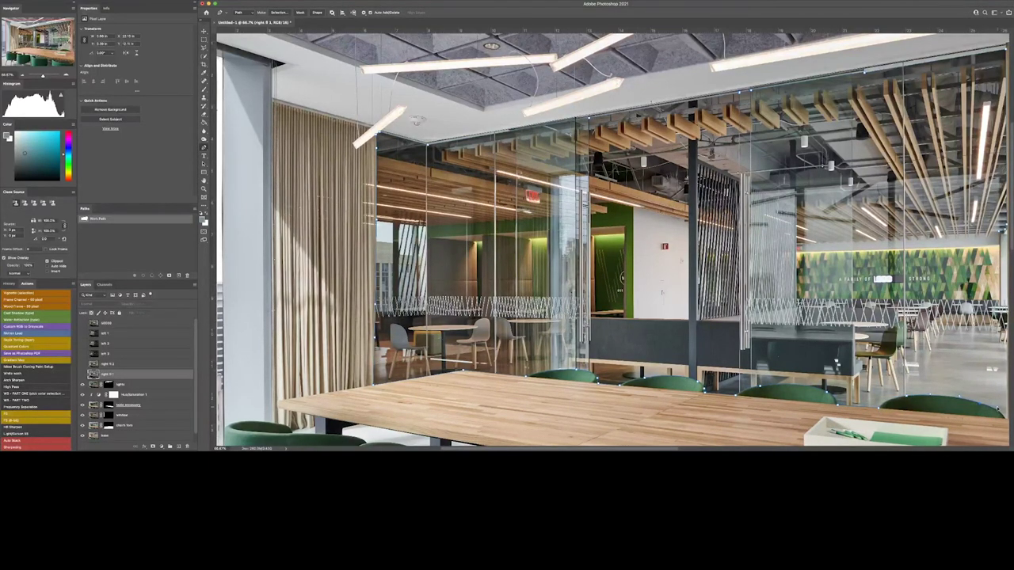
pyautogui.hscroll(5, 727, 383)
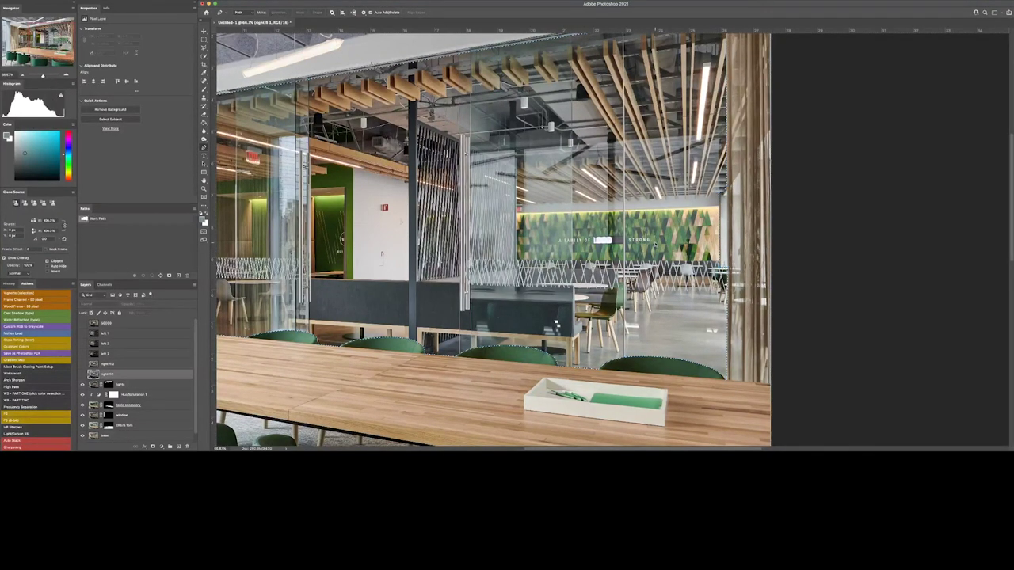
pyautogui.hotkey('ctrl', 'g')
# - Paint the right 1 mask to blend the right exposure over the green wall and floor
pyautogui.hotkey('ctrl', '-')
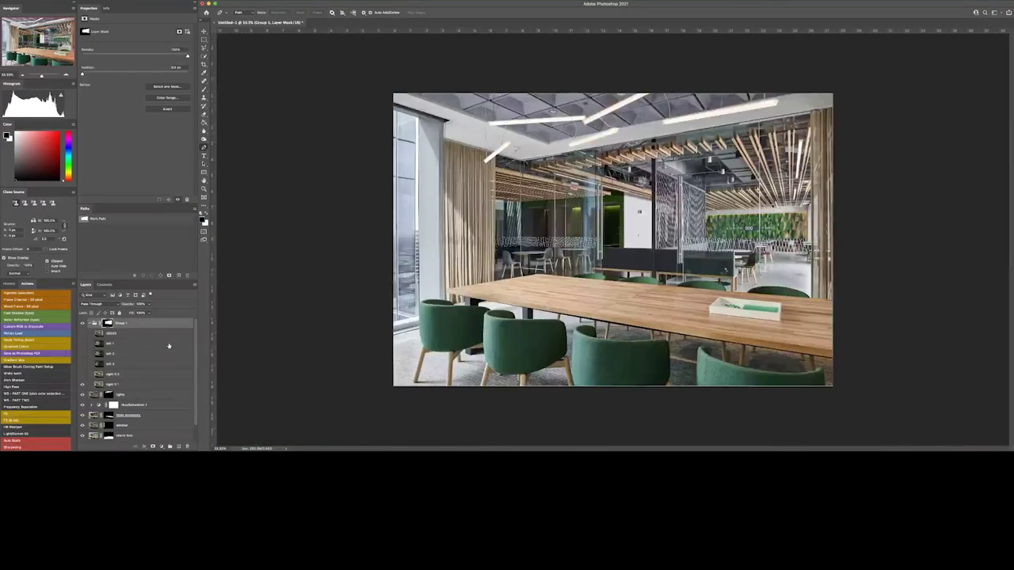
pyautogui.press('z')
pyautogui.hotkey('ctrl', '0')
pyautogui.click(113, 374)
pyautogui.press('b')
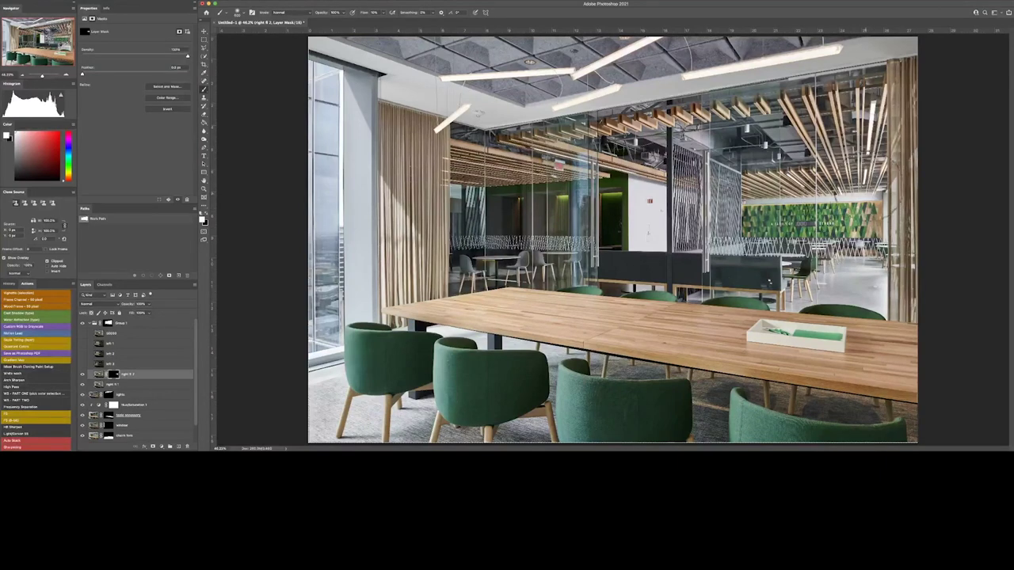
pyautogui.hotkey('alt', '[')
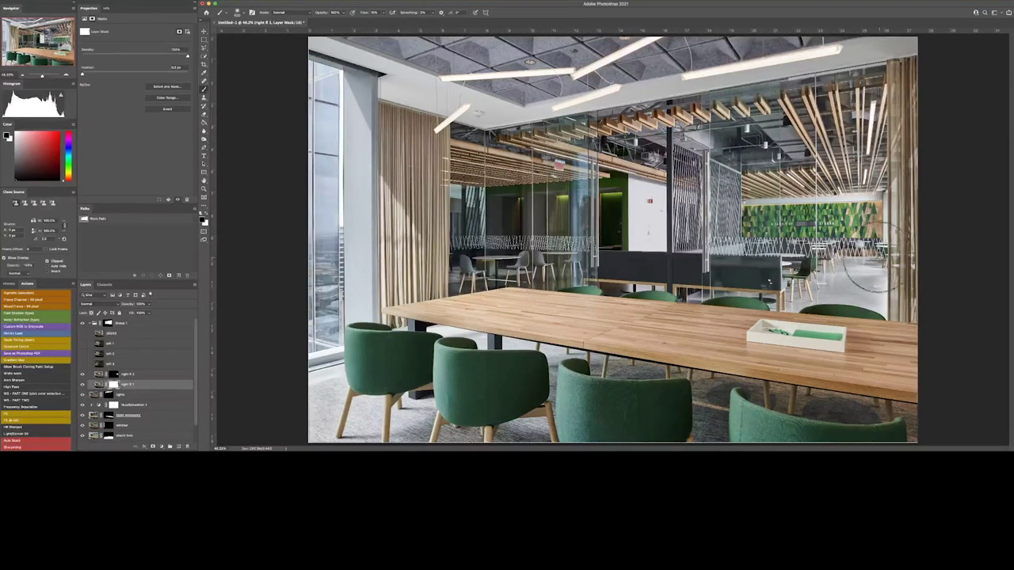
pyautogui.press('x')
pyautogui.moveTo(866, 263); pyautogui.dragTo(840, 238)
pyautogui.press('x')
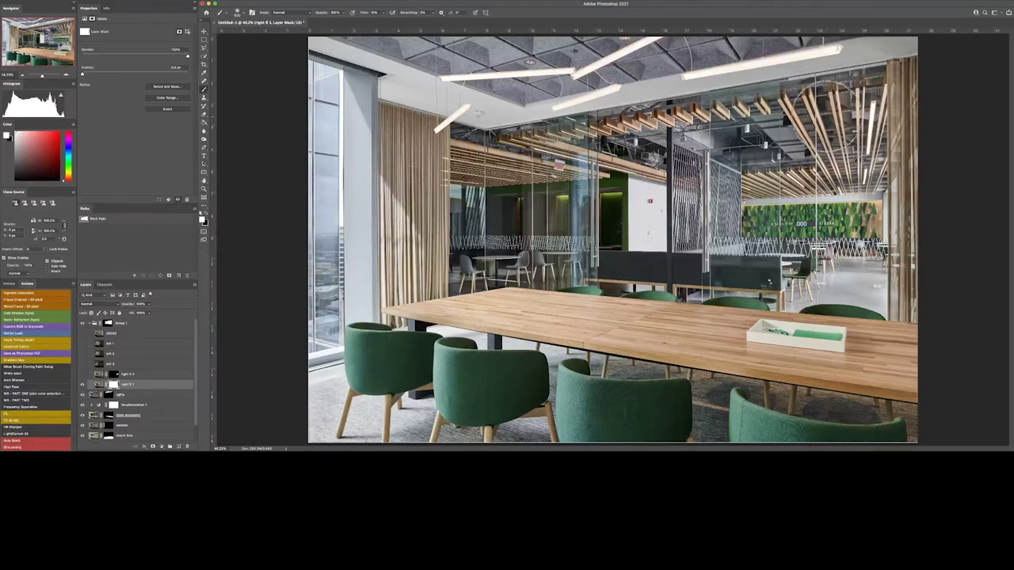
# - Paint the right 2 mask to reveal the right floor and glass area
pyautogui.hotkey('alt', ']')
pyautogui.press('x')
pyautogui.moveTo(860, 282); pyautogui.dragTo(848, 278)
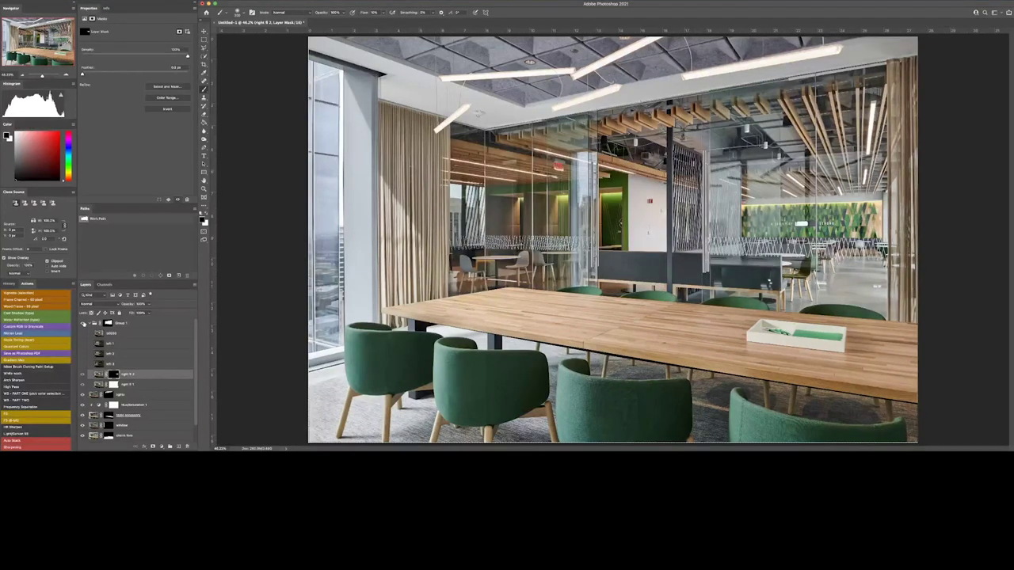
# - Duplicate the base exposure to the top of the stack in Lighten blend mode
pyautogui.moveTo(127, 435); pyautogui.dragTo(119, 321)
pyautogui.click(95, 304)
pyautogui.click(95, 349)
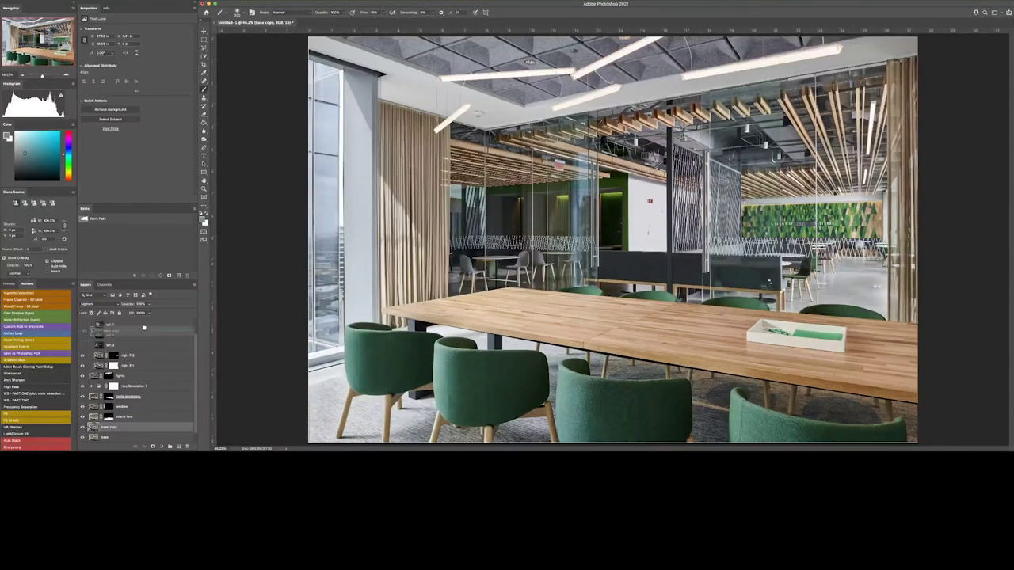
# - Add a mask to the base copy and compare the two newly processed exposure documents
pyautogui.keyDown('alt'); pyautogui.click(153, 446); pyautogui.keyUp('alt')
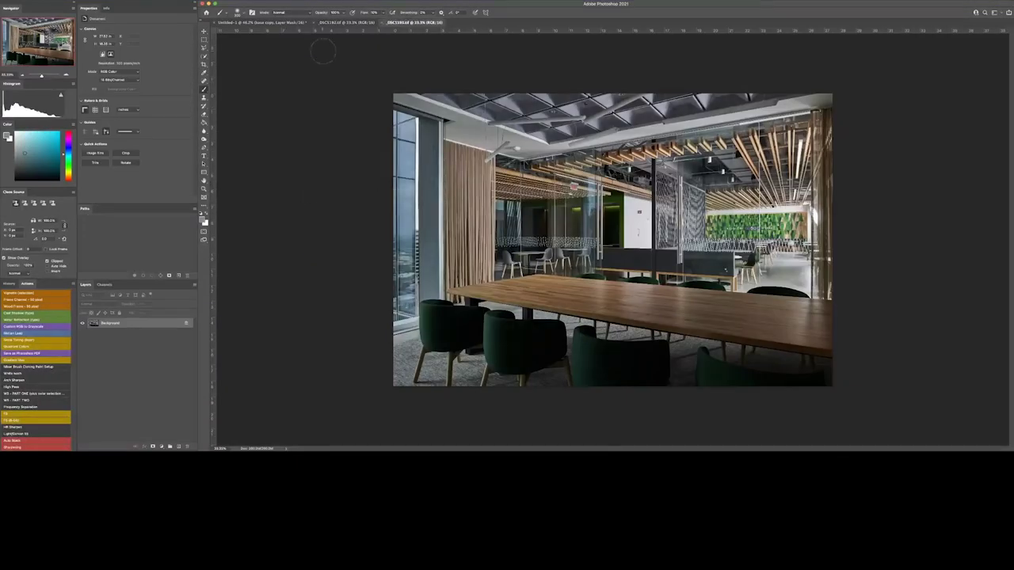
pyautogui.click(337, 22)
# - Duplicate the _DSC3183 exposure's Background layer into the Untitled-1 composite
pyautogui.click(408, 22)
pyautogui.click(337, 23)
pyautogui.click(399, 24)
pyautogui.rightClick(115, 324)
pyautogui.click(136, 327)
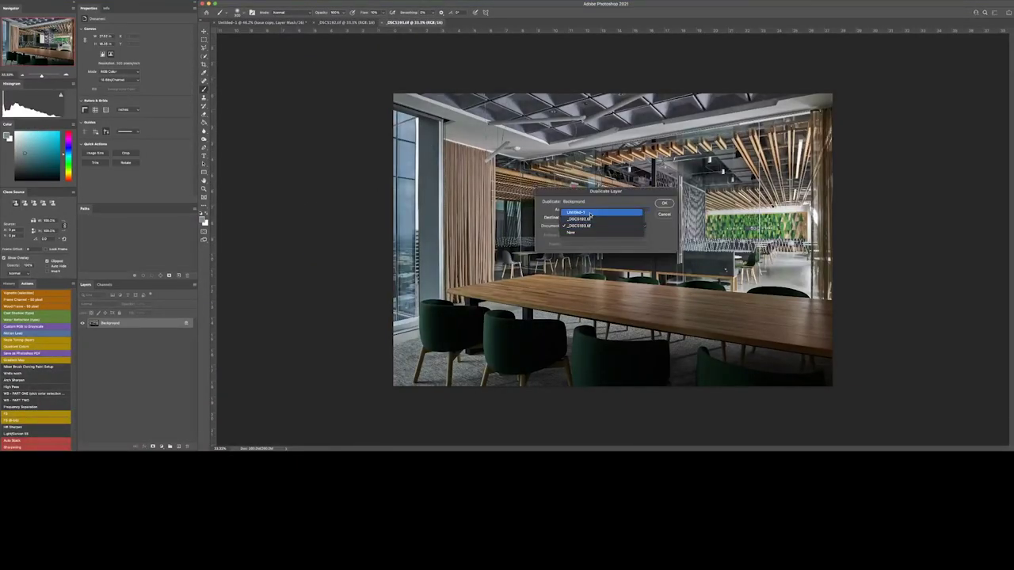
pyautogui.rightClick(115, 325)
pyautogui.click(131, 327)
pyautogui.press('Return')
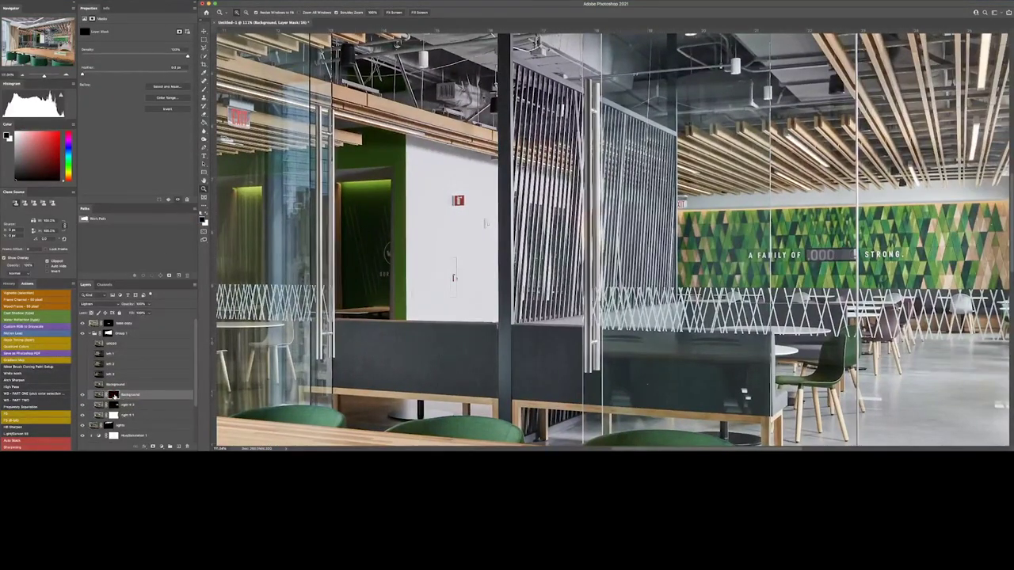
# - Check the new exposure's alignment using Difference blending and visibility toggles
pyautogui.click(119, 384)
pyautogui.click(99, 304)
pyautogui.click(95, 268)
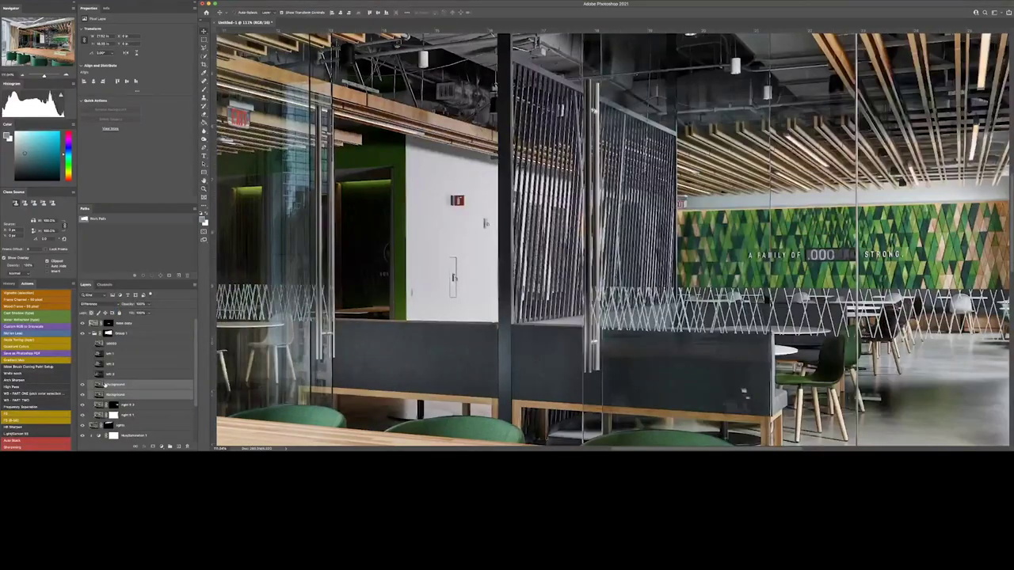
pyautogui.press('v')
pyautogui.click(117, 394)
pyautogui.click(82, 386)
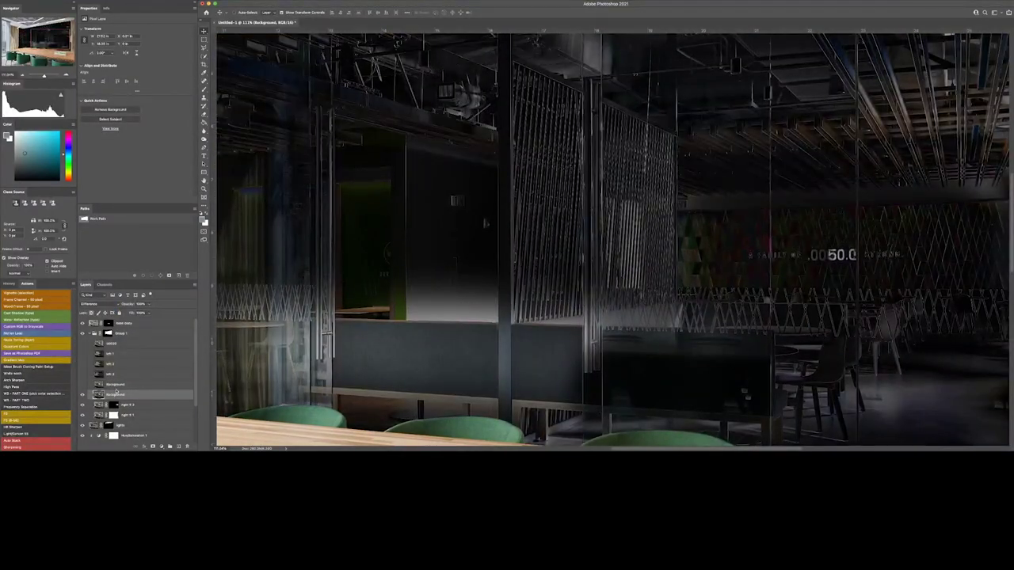
pyautogui.click(82, 386)
pyautogui.click(82, 386)
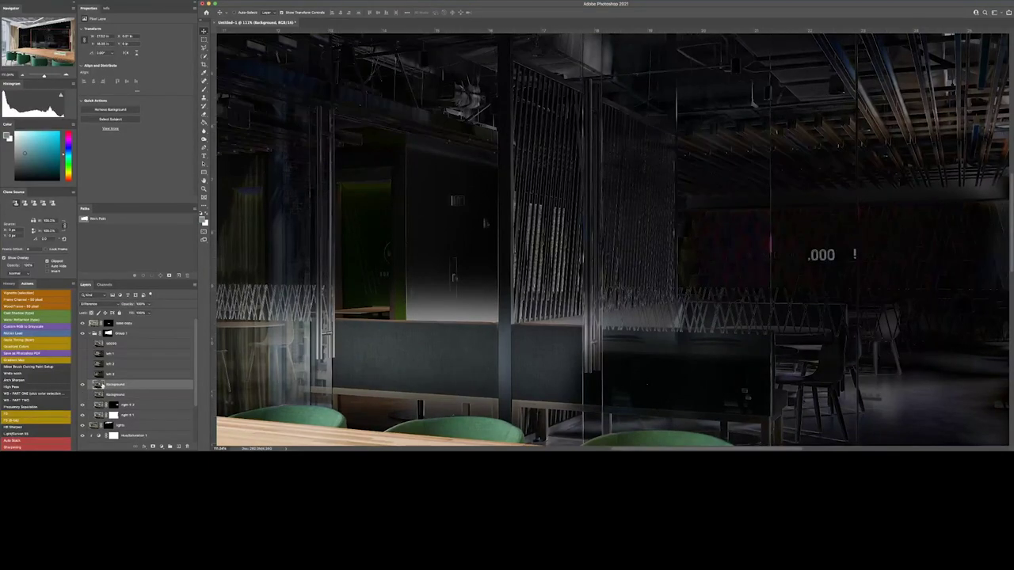
# - Set the new exposure layer to Lighten blending and add a layer mask
pyautogui.click(105, 304)
pyautogui.click(89, 224)
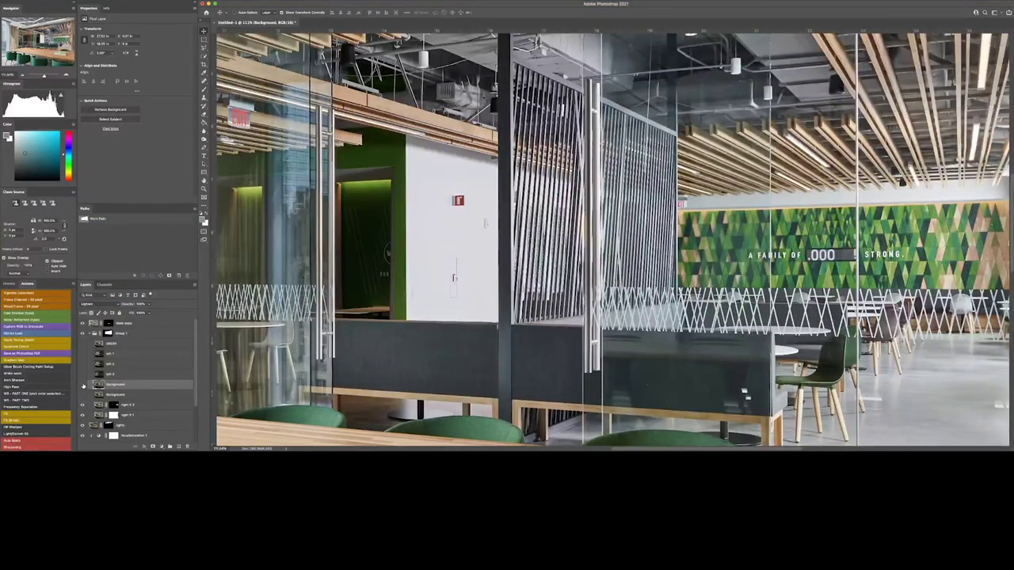
pyautogui.click(103, 304)
pyautogui.press('Escape')
pyautogui.click(153, 446)
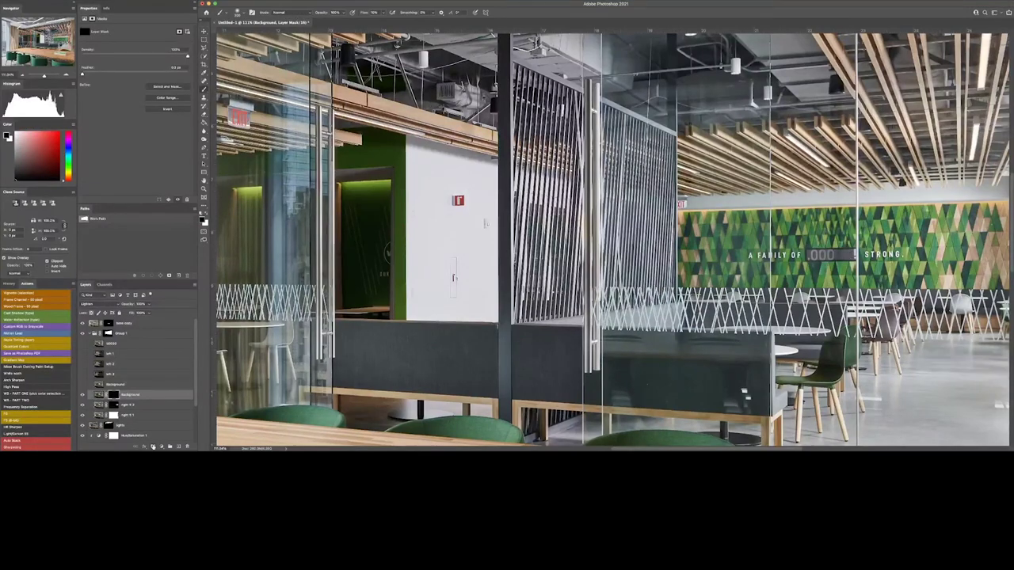
# - Pen-trace the door and fill Group 1's mask there to hide the glass reflections
pyautogui.hotkey('ctrl', 'j')
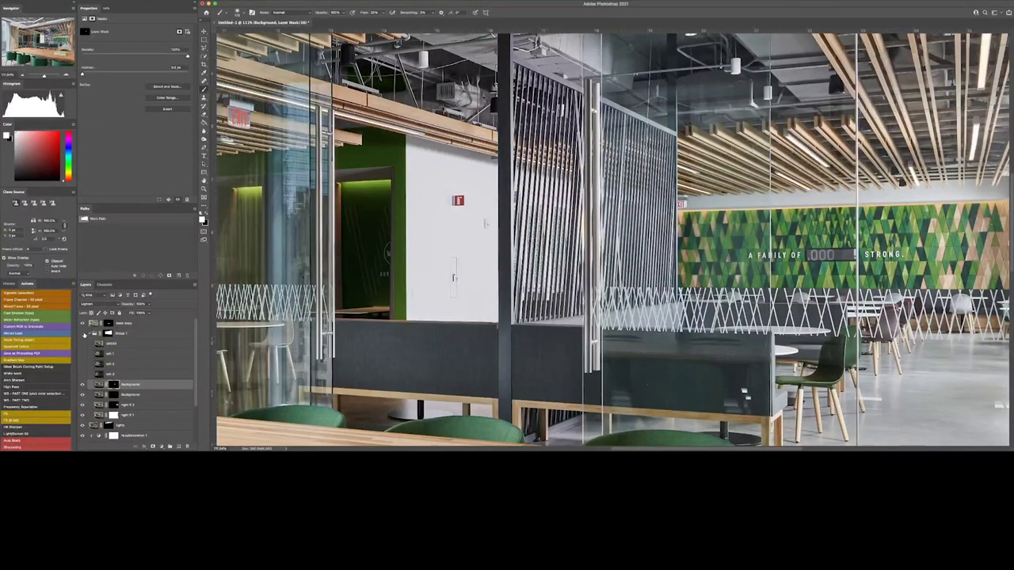
pyautogui.click(84, 335)
pyautogui.press('p')
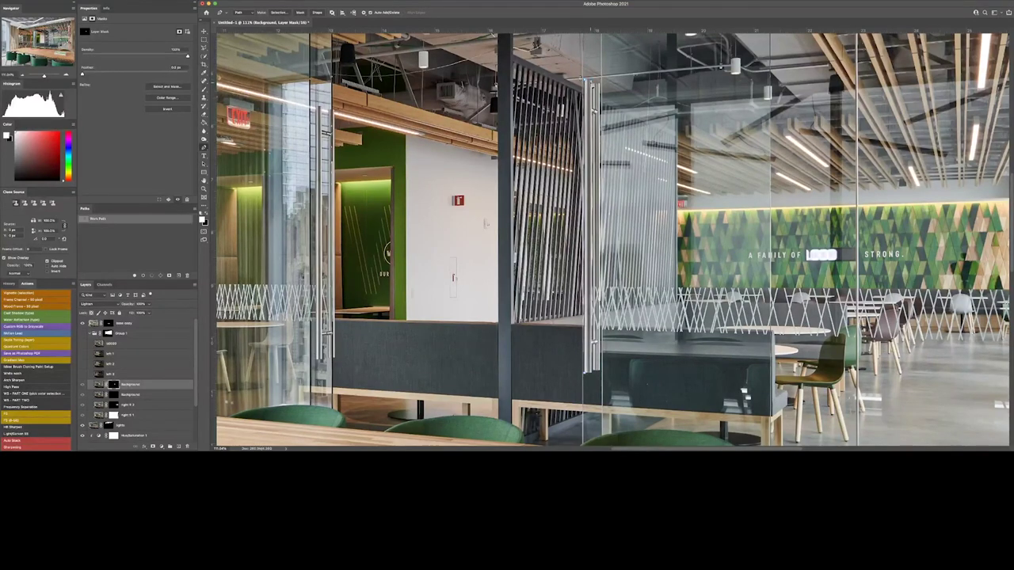
pyautogui.hotkey('ctrl', 'Return')
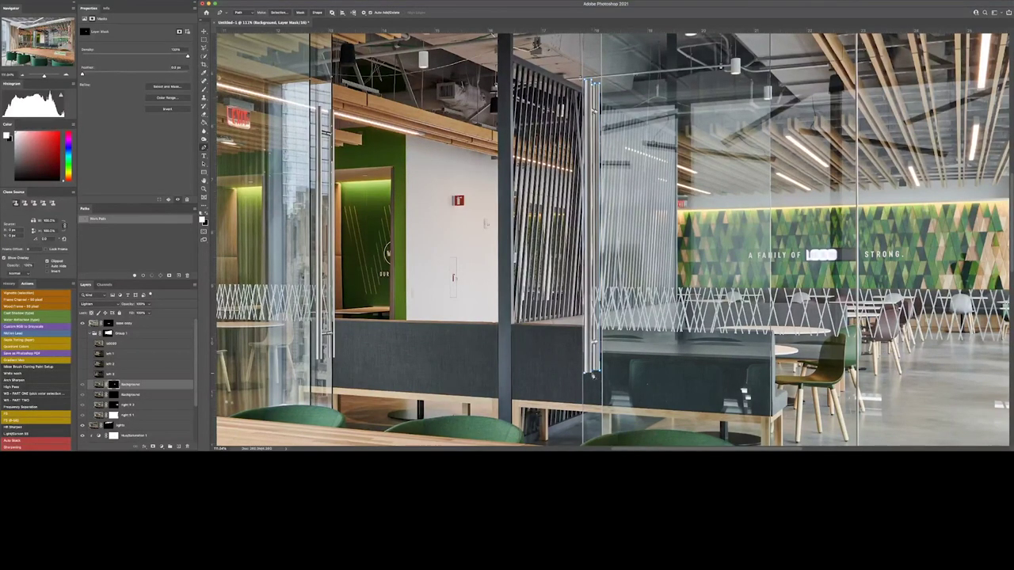
pyautogui.click(108, 332)
pyautogui.press('v')
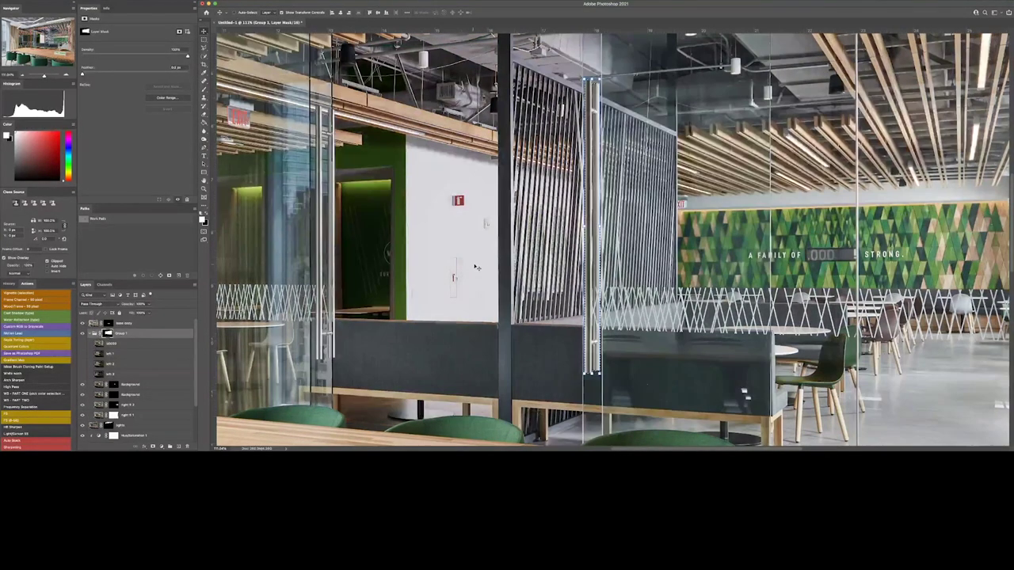
pyautogui.hotkey('alt', 'BackSpace')
pyautogui.press('b')
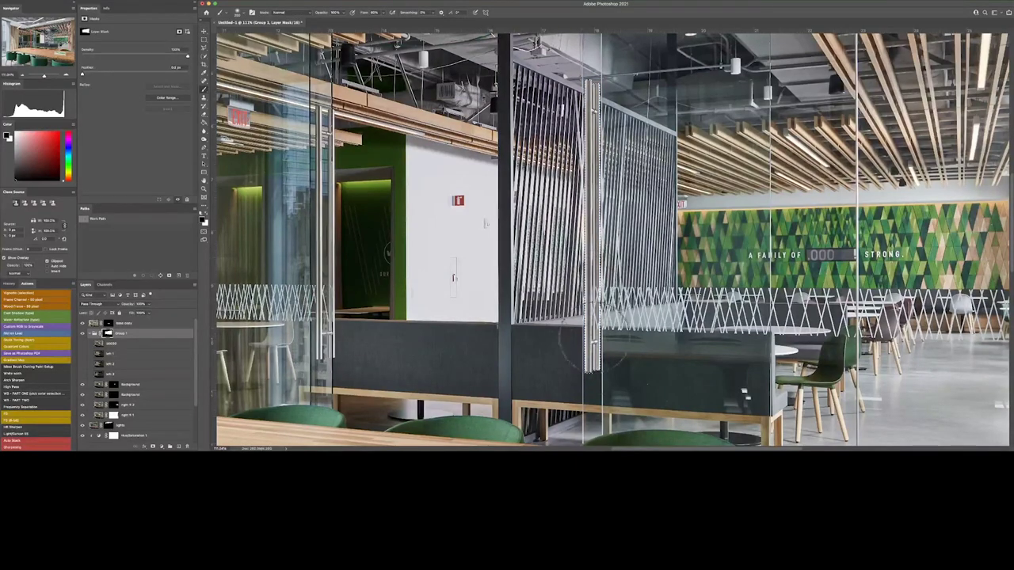
pyautogui.hotkey('ctrl', 'd')
pyautogui.hotkey('ctrl', '-')
pyautogui.hotkey('ctrl', '-')
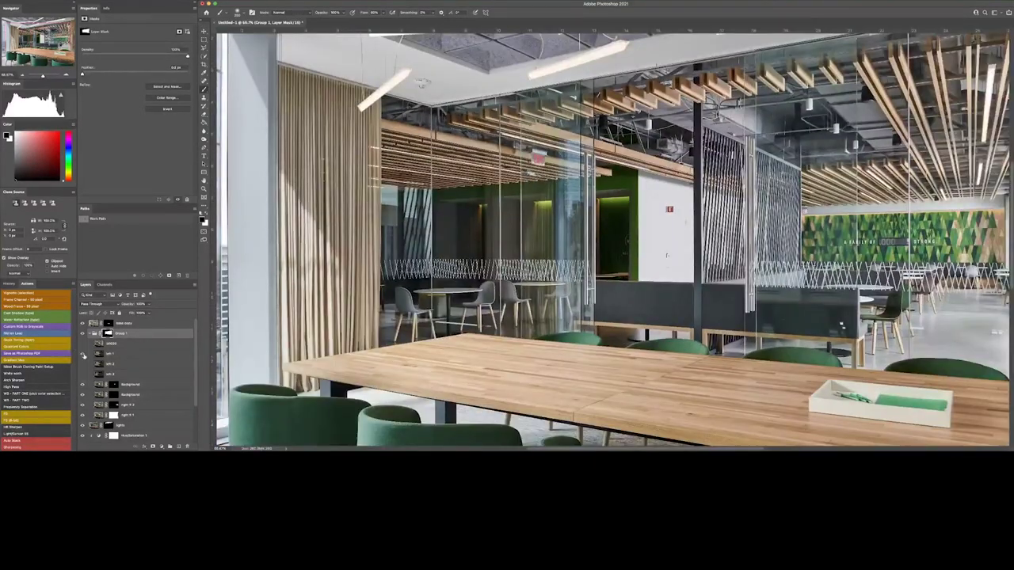
# - Paint the left 1 mask to reveal the green wall, brushing over a lassoed bench area
pyautogui.click(113, 353)
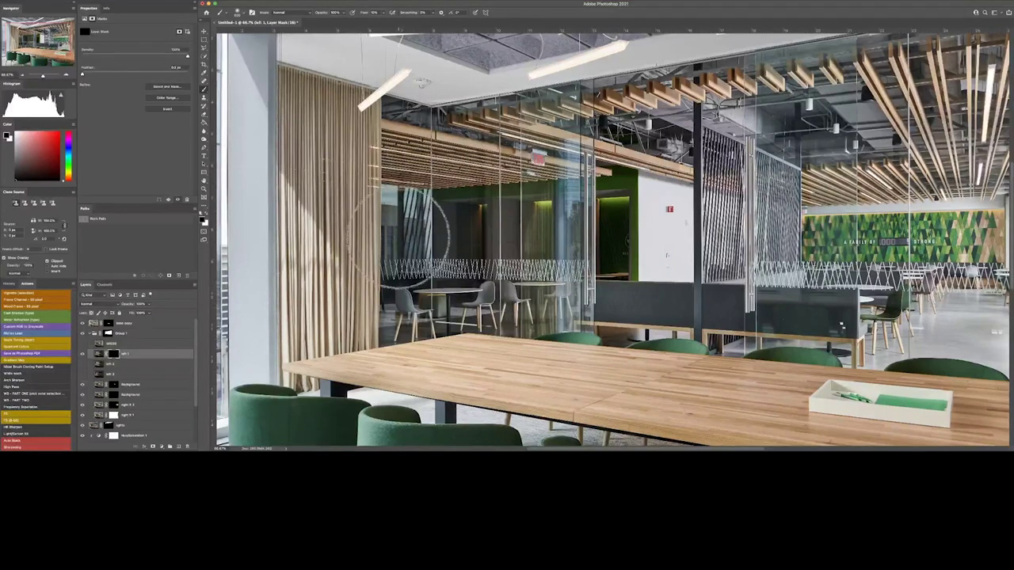
pyautogui.moveTo(412, 198)
pyautogui.mouseDown()
pyautogui.moveTo(507, 238)
pyautogui.moveTo(465, 297)
pyautogui.moveTo(618, 238)
pyautogui.mouseUp()
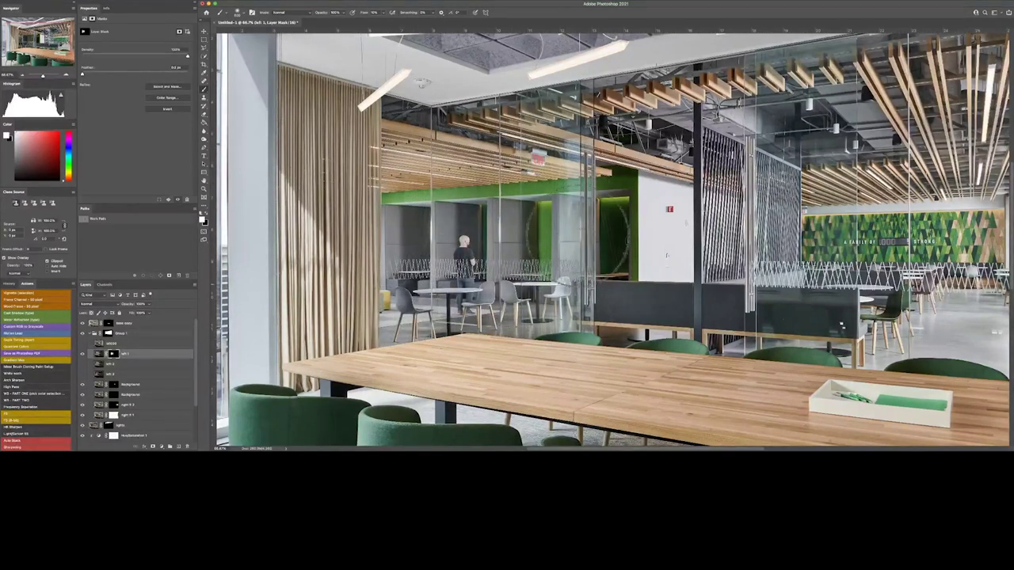
pyautogui.press('l')
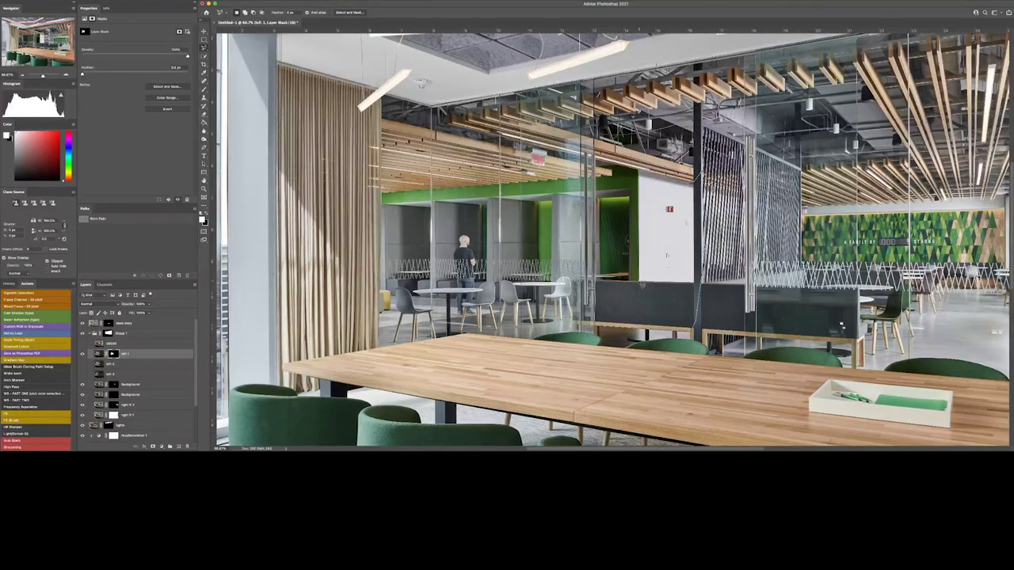
pyautogui.moveTo(642, 284); pyautogui.dragTo(700, 324)
pyautogui.press('b')
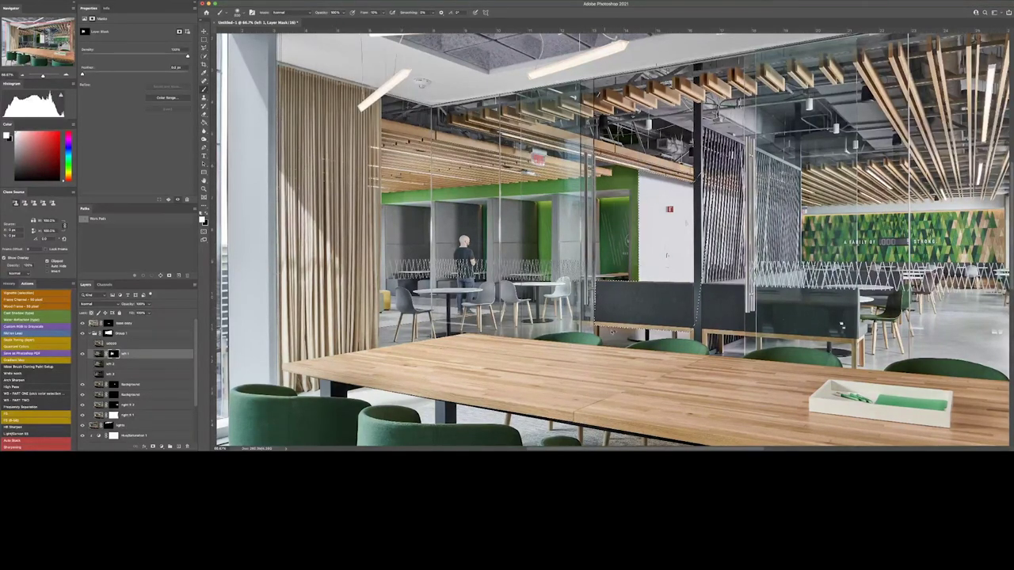
pyautogui.moveTo(610, 218); pyautogui.dragTo(620, 246)
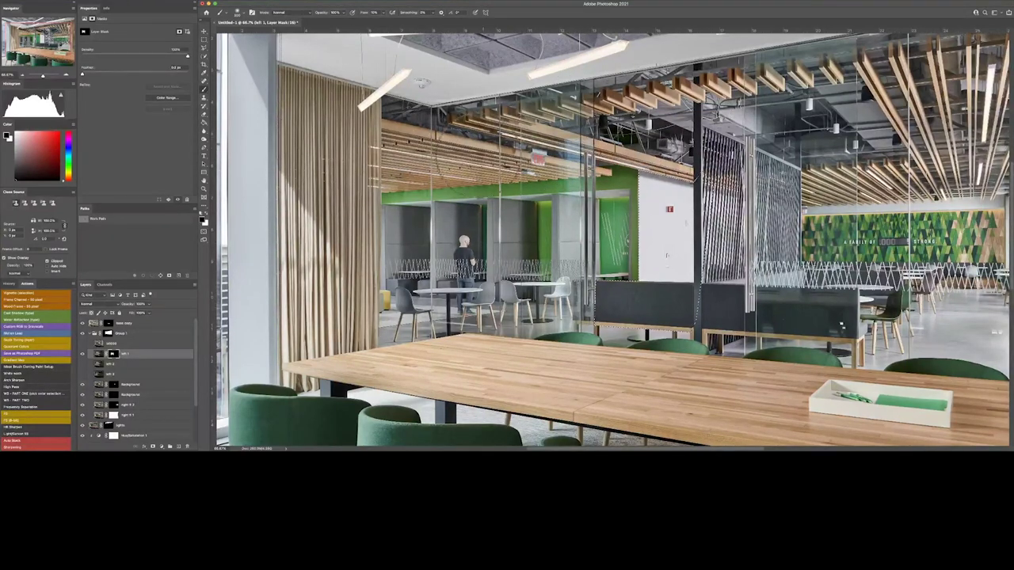
# - Brush out the standing person in the glass room on the left 2 mask
pyautogui.press('p')
pyautogui.press('b')
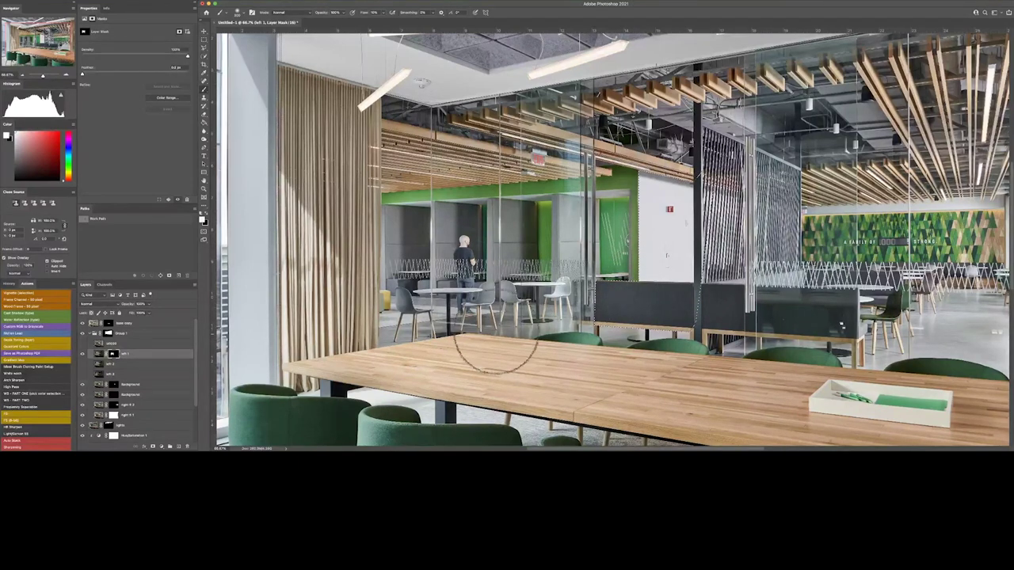
pyautogui.click(123, 365)
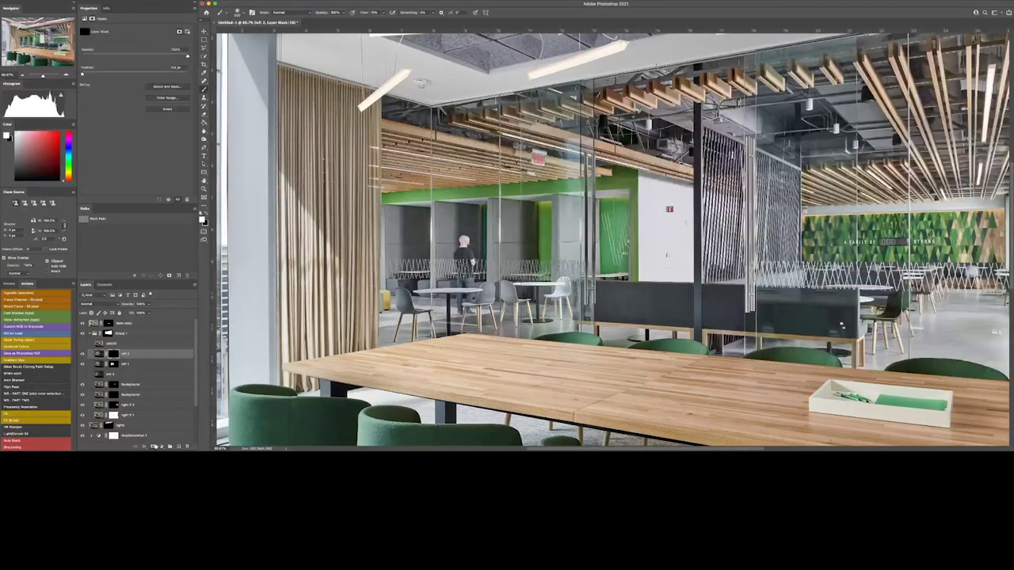
pyautogui.moveTo(515, 238); pyautogui.dragTo(442, 313)
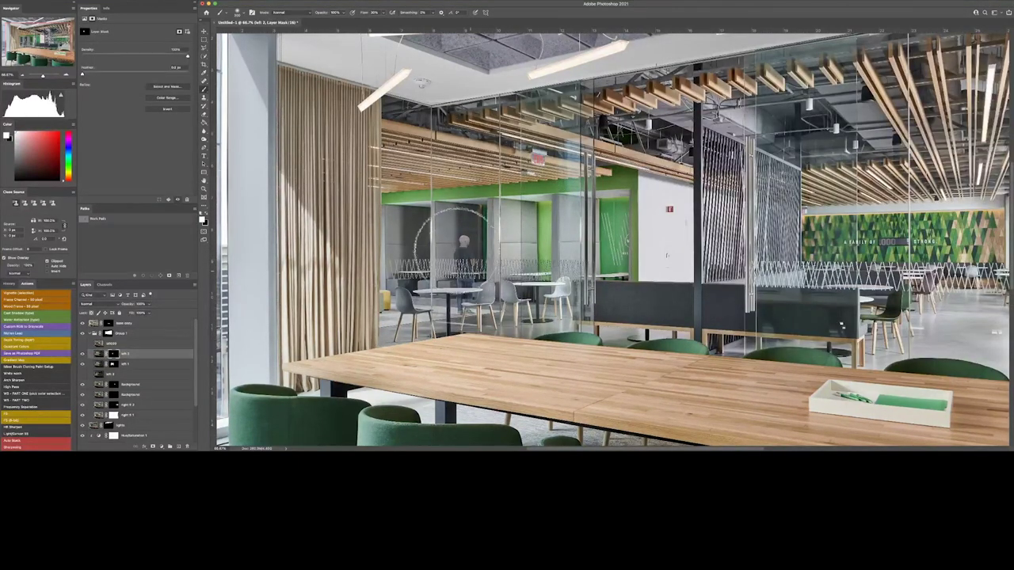
# - Show the left 4 exposure and blend it in with Lighten mode
pyautogui.click(101, 353)
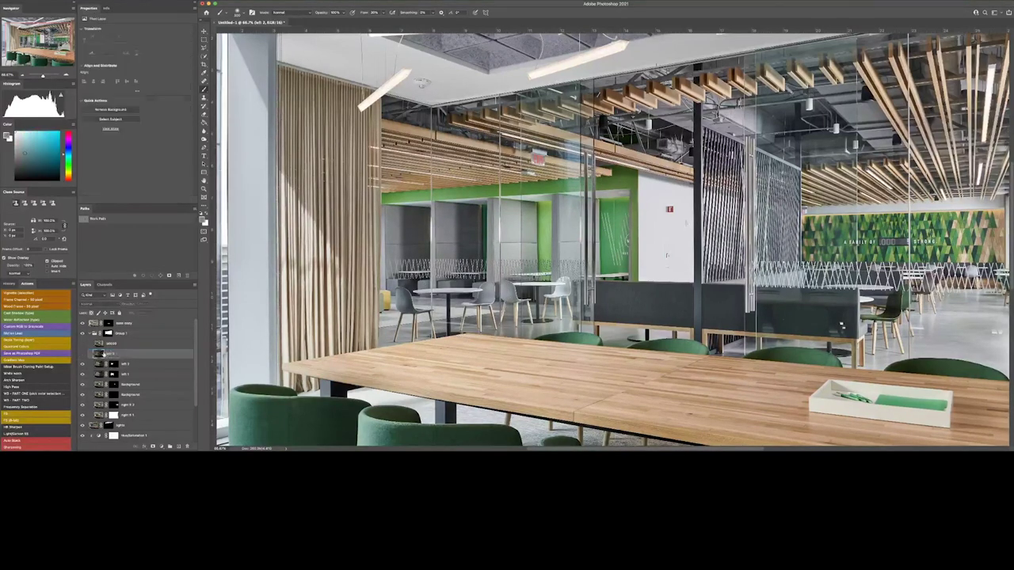
pyautogui.scroll(-2, 118, 355)
pyautogui.scroll(2, 117, 348)
pyautogui.click(119, 343)
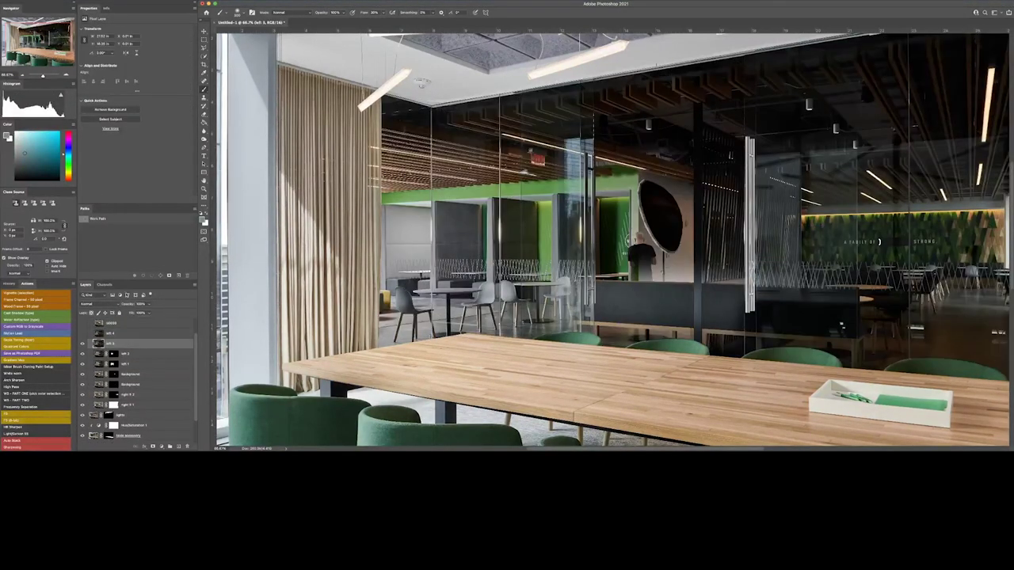
pyautogui.click(113, 343)
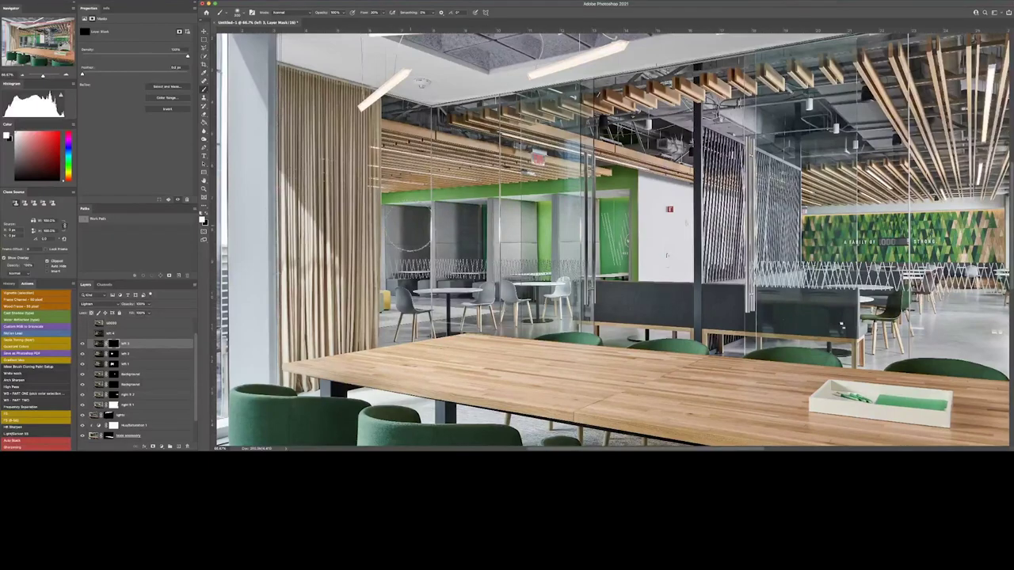
pyautogui.click(81, 333)
pyautogui.click(113, 333)
pyautogui.click(95, 304)
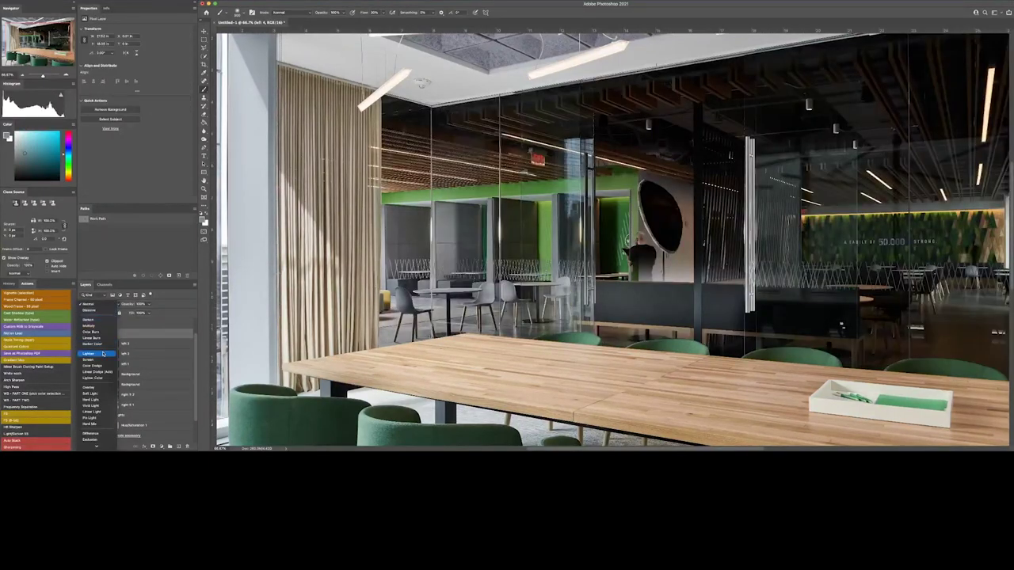
pyautogui.click(95, 351)
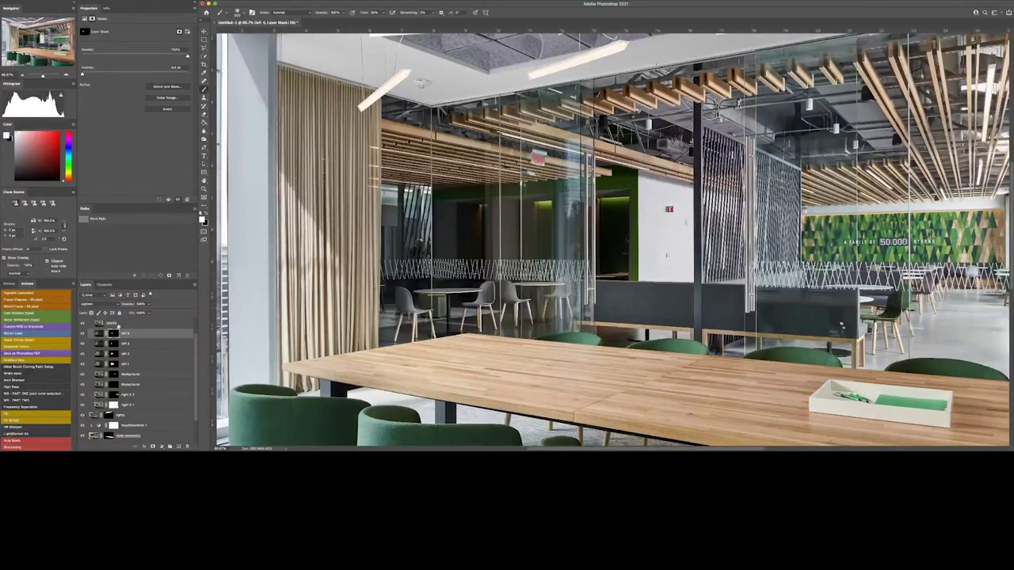
# - Mask the 50,000 wall sign with a Pen-traced path to brighten it
pyautogui.click(119, 323)
pyautogui.press('z')
pyautogui.click(976, 238)
pyautogui.press('p')
pyautogui.click(604, 240)
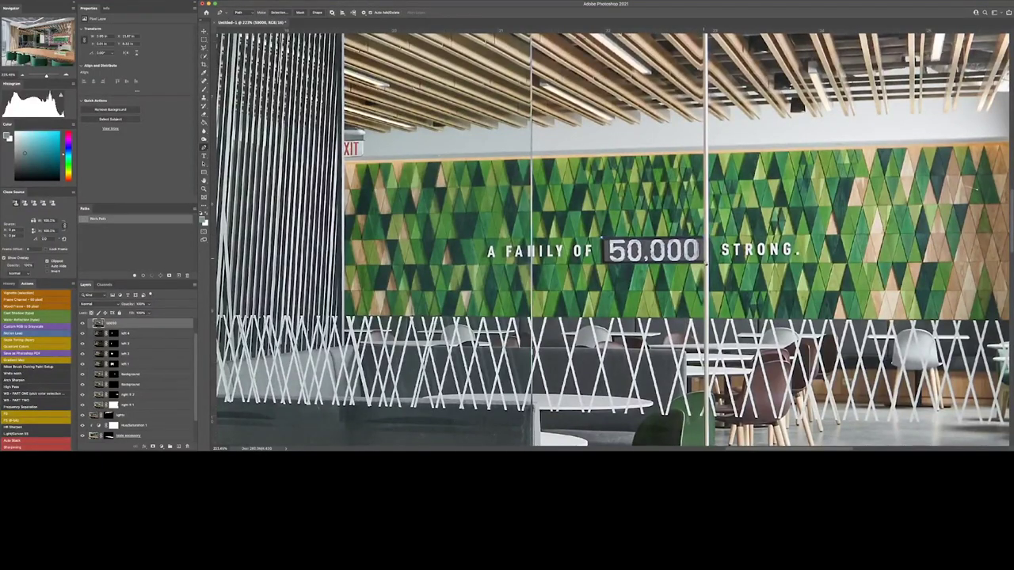
pyautogui.hotkey('ctrl', 'Return')
pyautogui.hotkey('ctrl', '0')
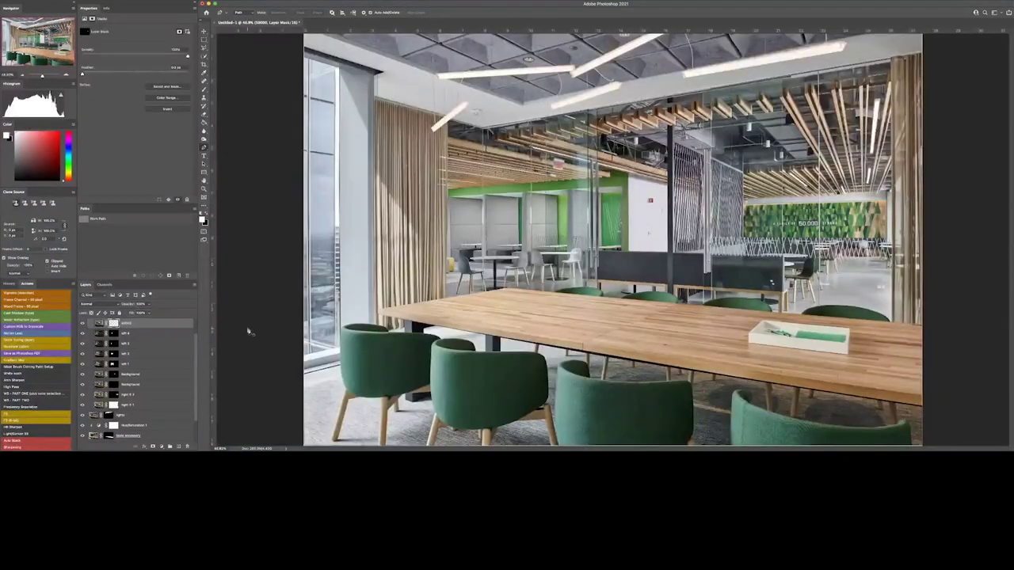
# - Gather the exposure layers into a group, toggling it to compare before and after
pyautogui.hotkey('ctrl', 'g')
pyautogui.click(82, 333)
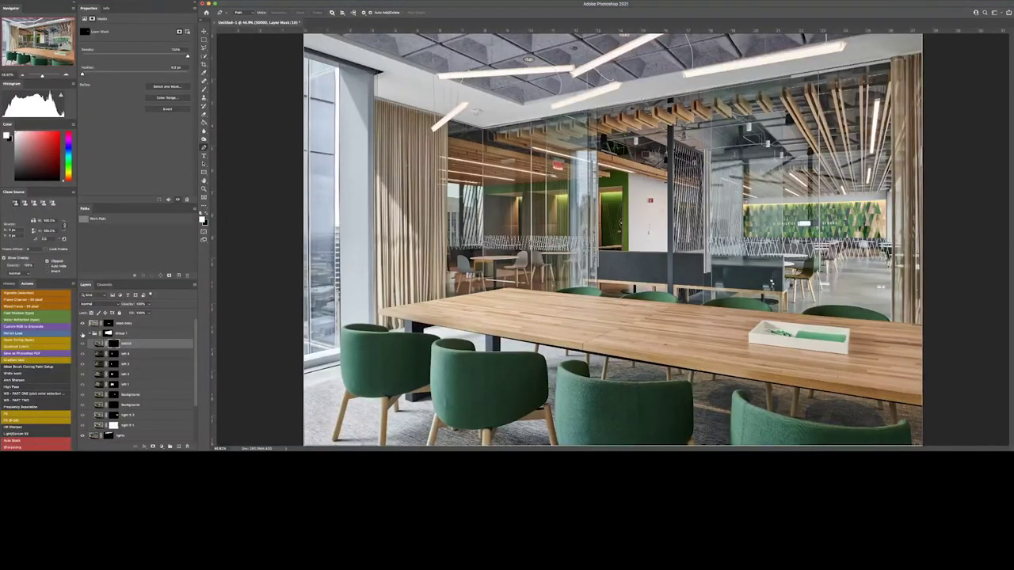
pyautogui.click(83, 333)
pyautogui.click(83, 333)
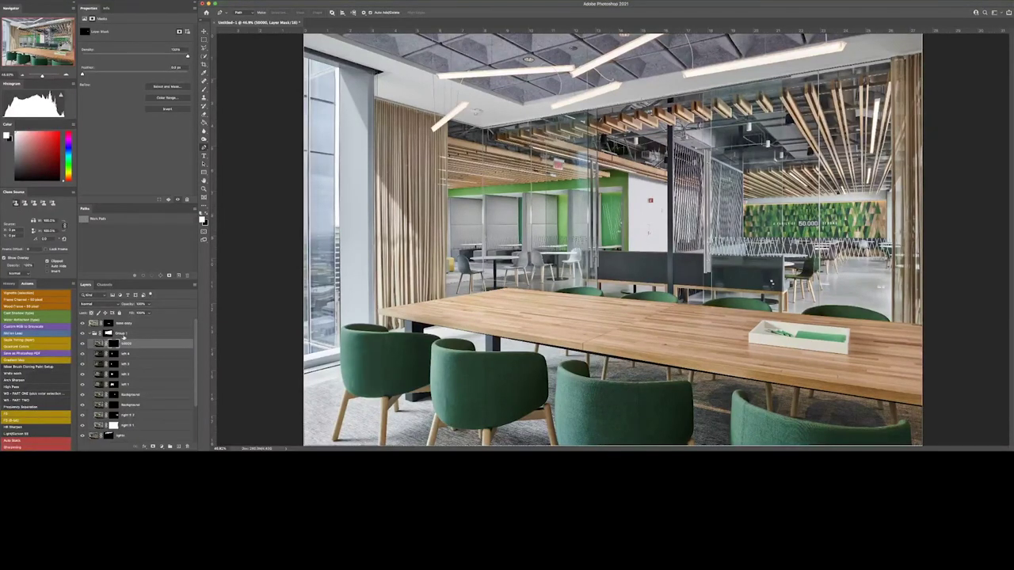
pyautogui.hotkey('ctrl', 'g')
# - Add two Curves layers, darkening the second and hiding it behind an inverted mask
pyautogui.click(163, 446)
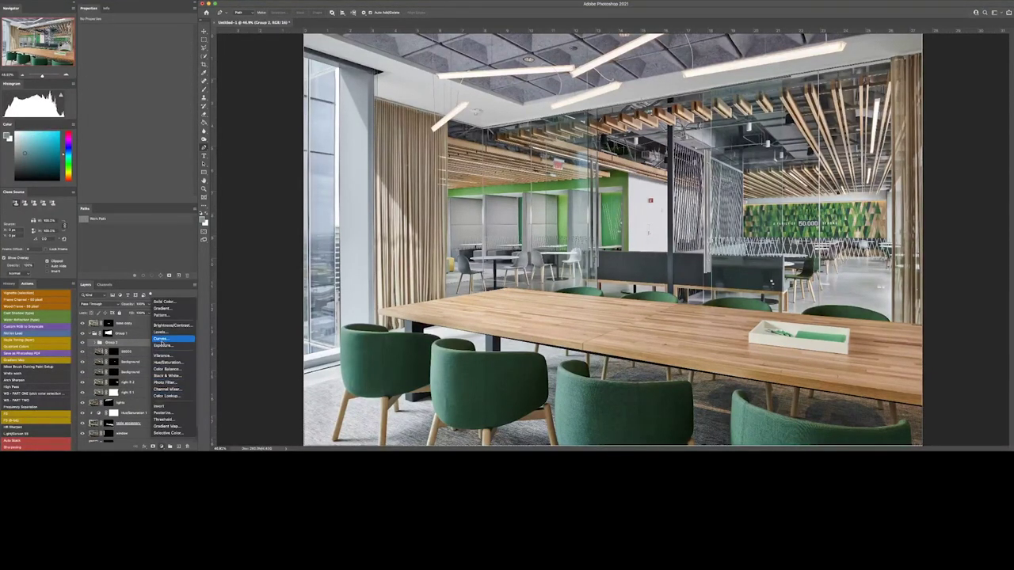
pyautogui.click(163, 341)
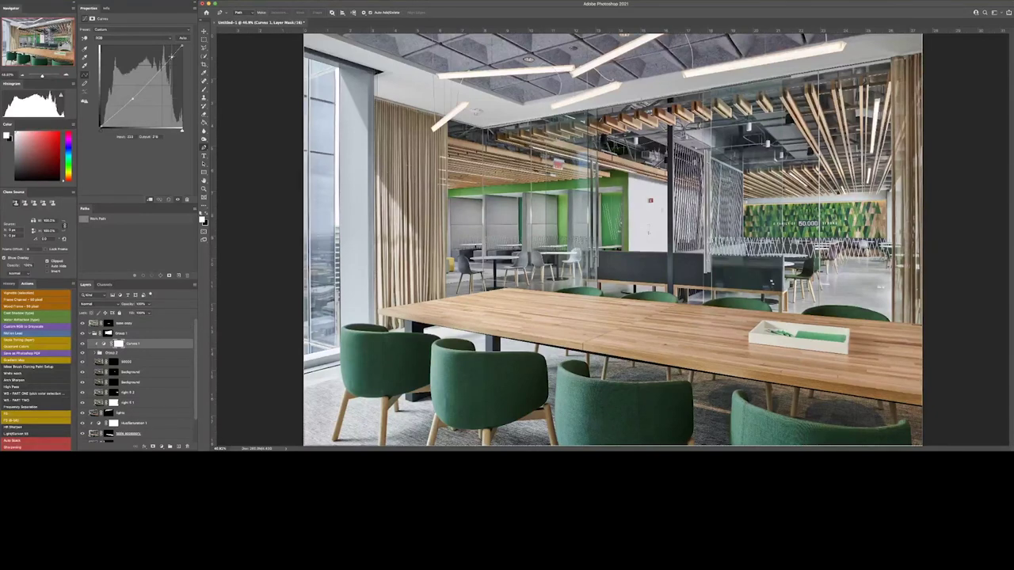
pyautogui.click(165, 448)
pyautogui.click(166, 337)
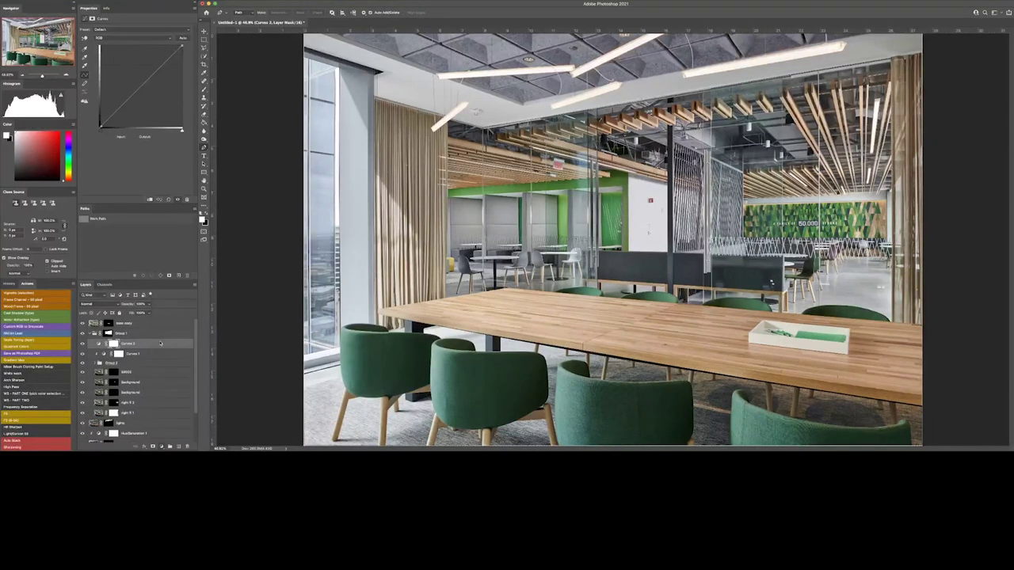
pyautogui.moveTo(133, 99); pyautogui.dragTo(146, 85)
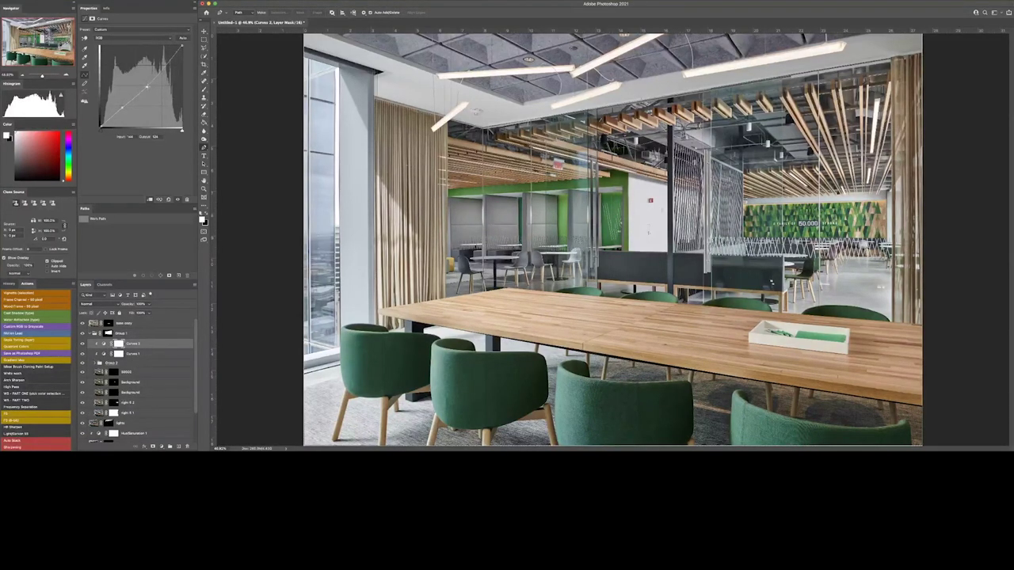
pyautogui.hotkey('ctrl', 'i')
pyautogui.press('b')
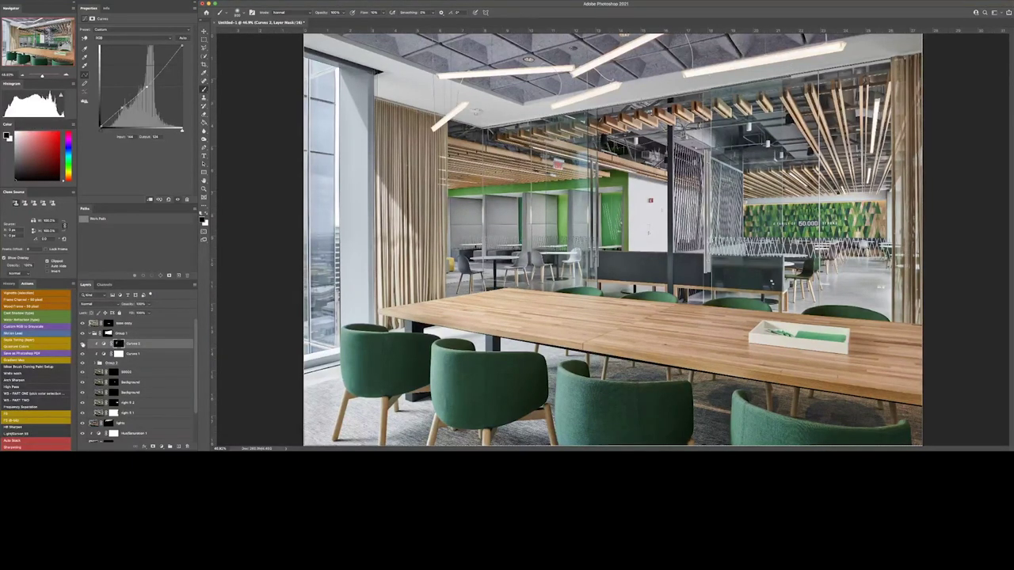
# - Add an inverted-mask Curves above 88SGS, then stamp all visible layers into a merged layer
pyautogui.click(142, 371)
pyautogui.hotkey('ctrl', 'm')
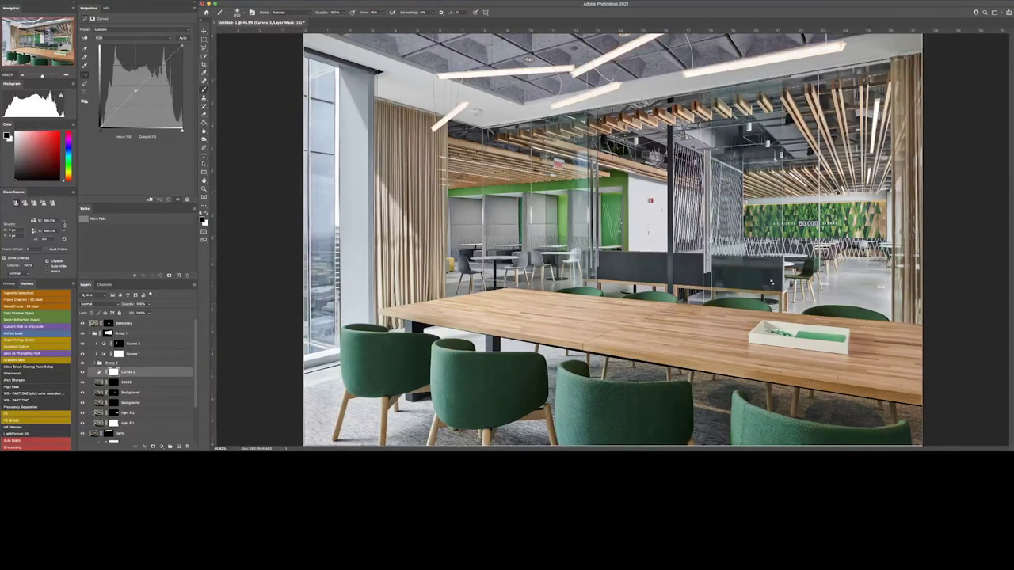
pyautogui.moveTo(121, 111); pyautogui.dragTo(143, 79)
pyautogui.hotkey('ctrl', 'i')
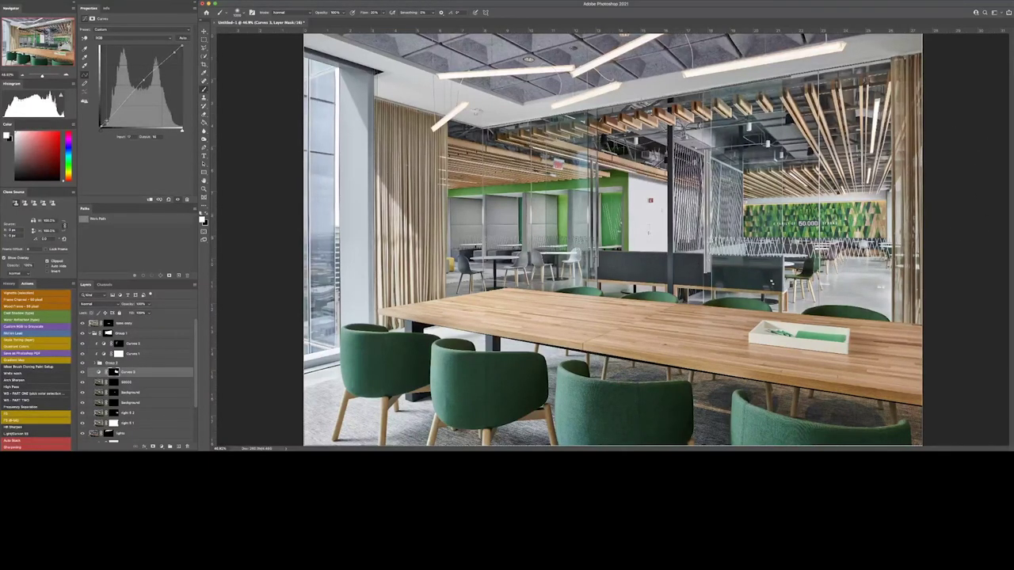
pyautogui.hotkey('ctrl', '-')
pyautogui.hotkey('ctrl', '-')
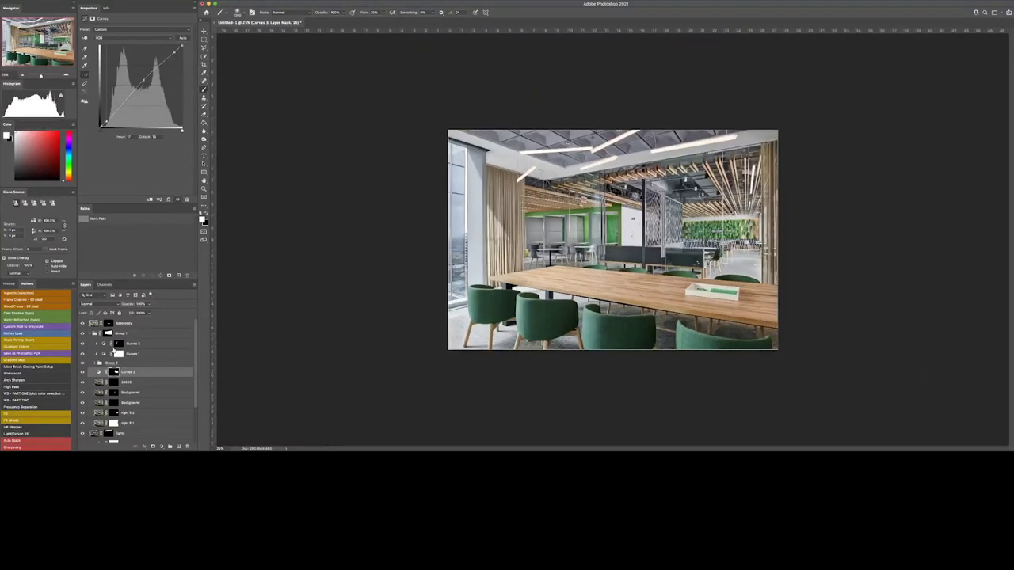
pyautogui.hotkey('ctrl', 'alt', 'shift', 'e')
# - Zoom in on the table area and cycle through the Spot Healing, Patch and Clone Stamp tools
pyautogui.click(642, 261)
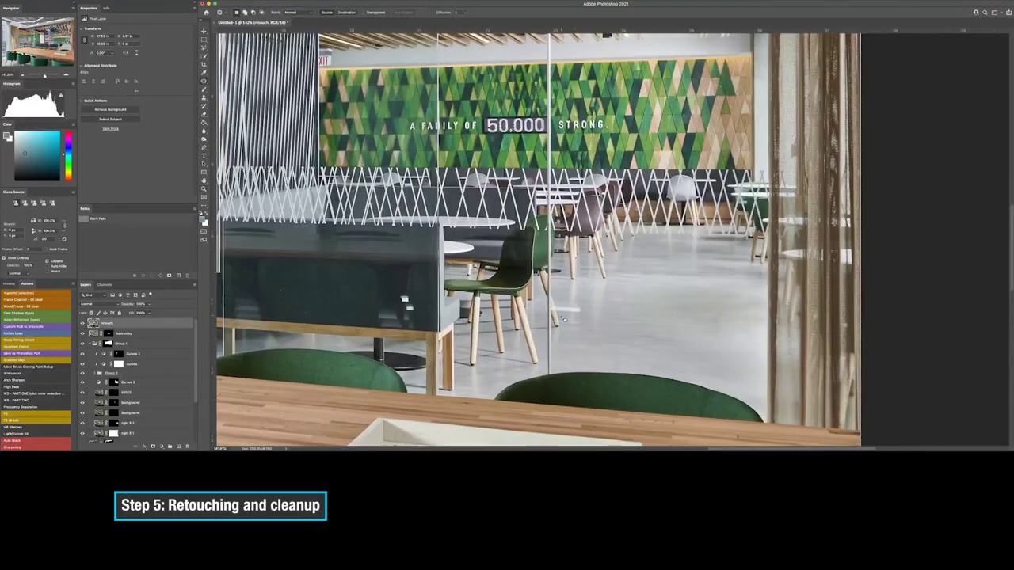
pyautogui.hotkey('shift', 'j')
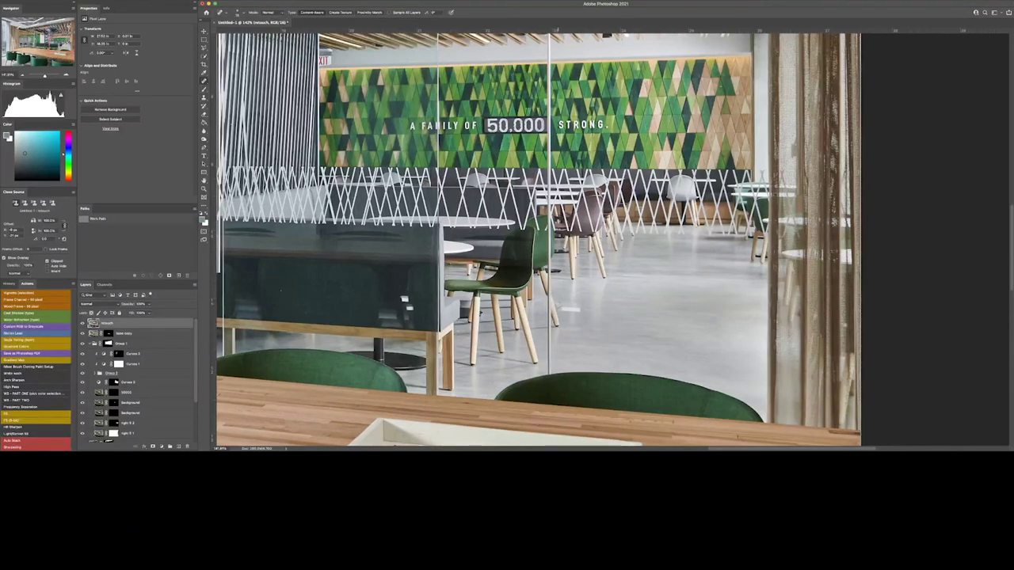
pyautogui.hotkey('shift', 'j')
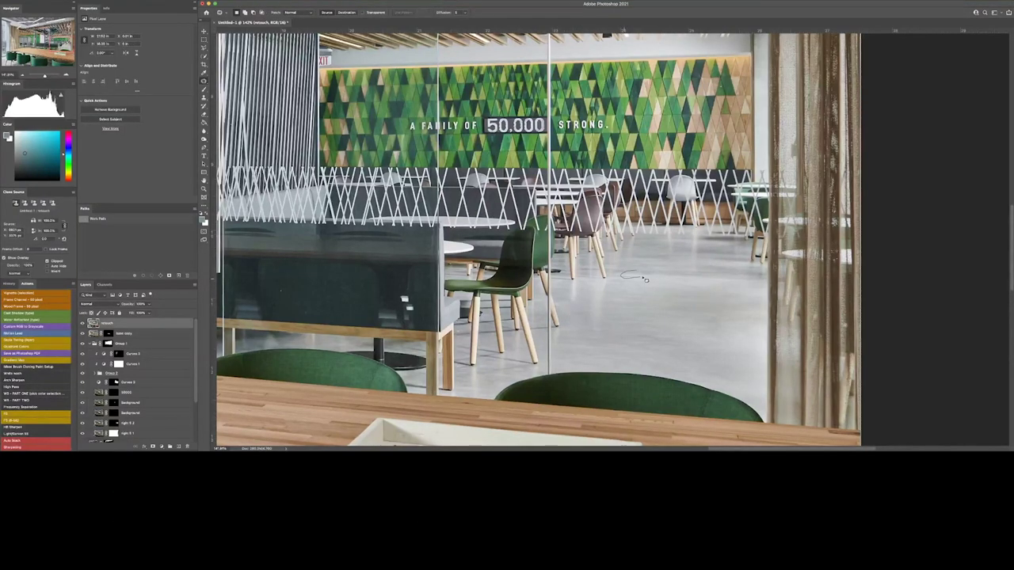
pyautogui.press('s')
pyautogui.moveTo(645, 280); pyautogui.dragTo(696, 270)
pyautogui.press('j')
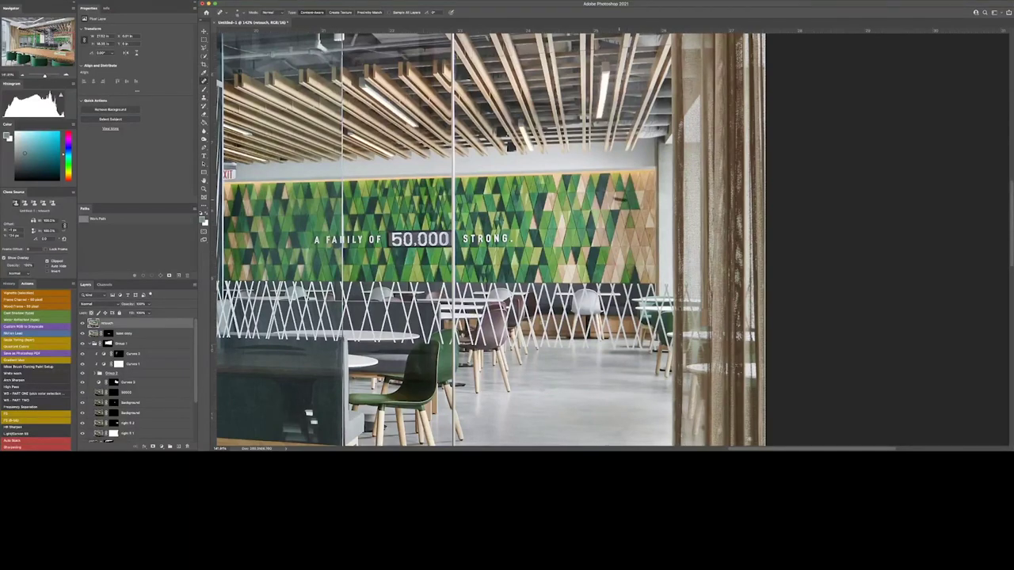
# - Retouch a small lasso-selected spot, then pan across the wall toward the exit sign
pyautogui.hscroll(-3, 554, 238)
pyautogui.press('l')
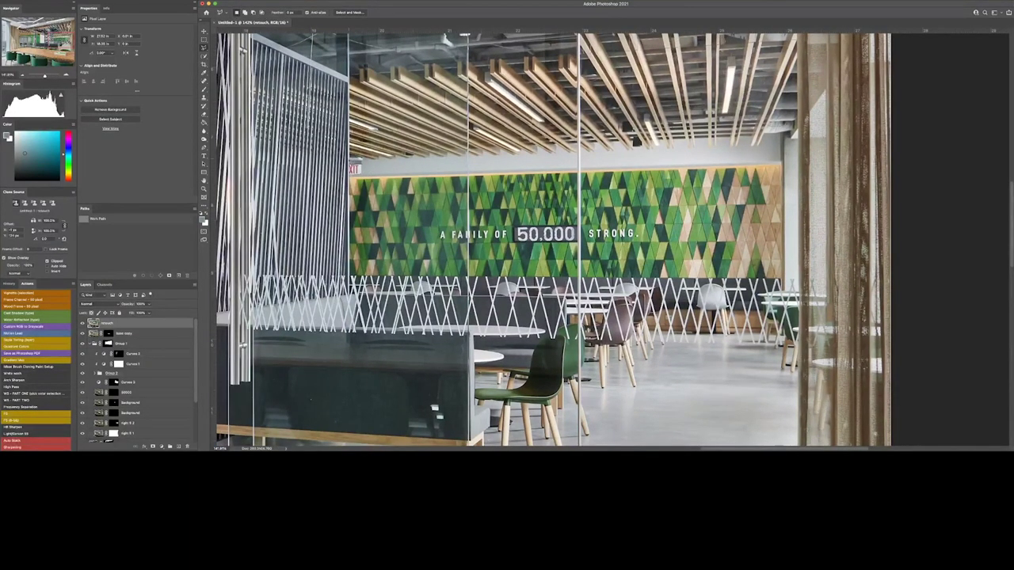
pyautogui.press('s')
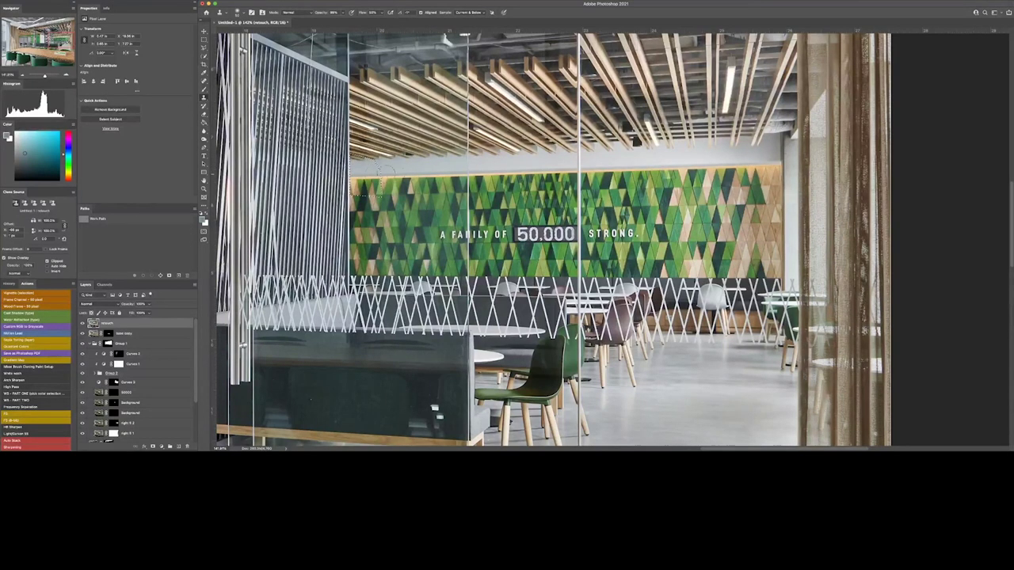
pyautogui.hotkey('ctrl', 'd')
pyautogui.press('j')
pyautogui.scroll(-3, 435, 412)
pyautogui.hscroll(-2, 435, 412)
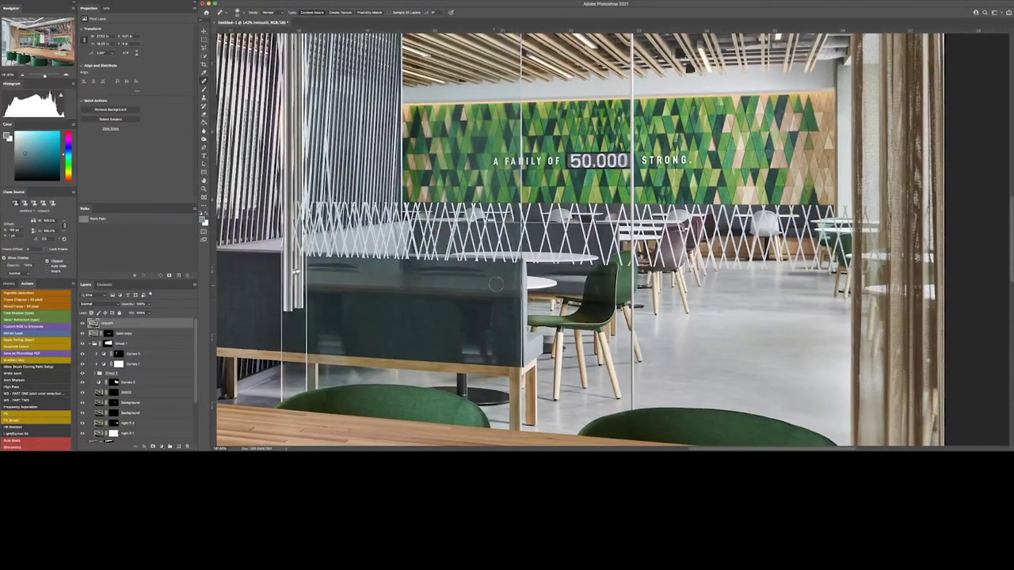
pyautogui.scroll(-2, 503, 290)
pyautogui.hscroll(-5, 503, 291)
pyautogui.scroll(3, 503, 291)
pyautogui.hscroll(-1, 503, 291)
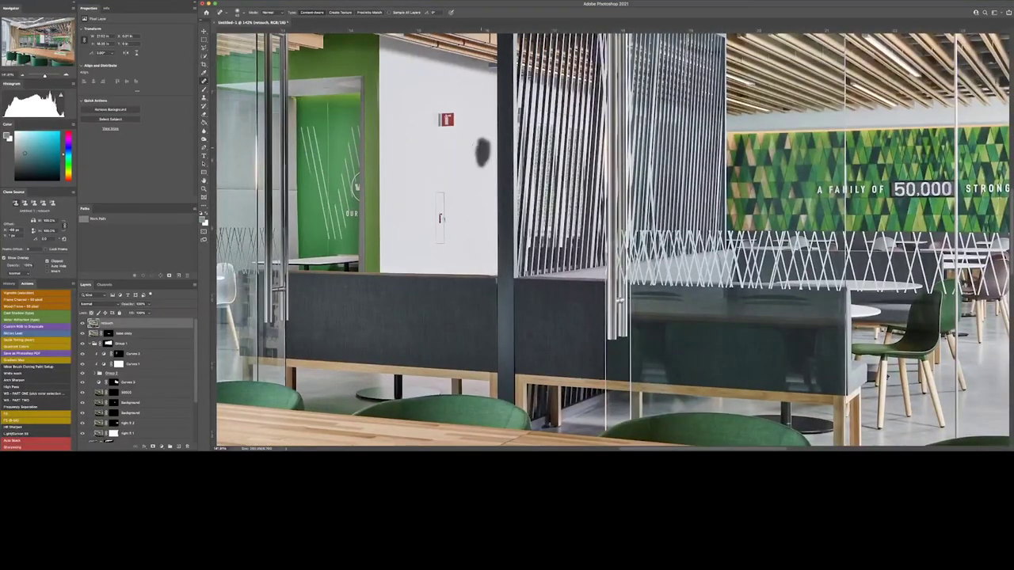
# - Patch away the small fixture on the white wall while panning up toward the ceiling
pyautogui.hotkey('shift', 'j')
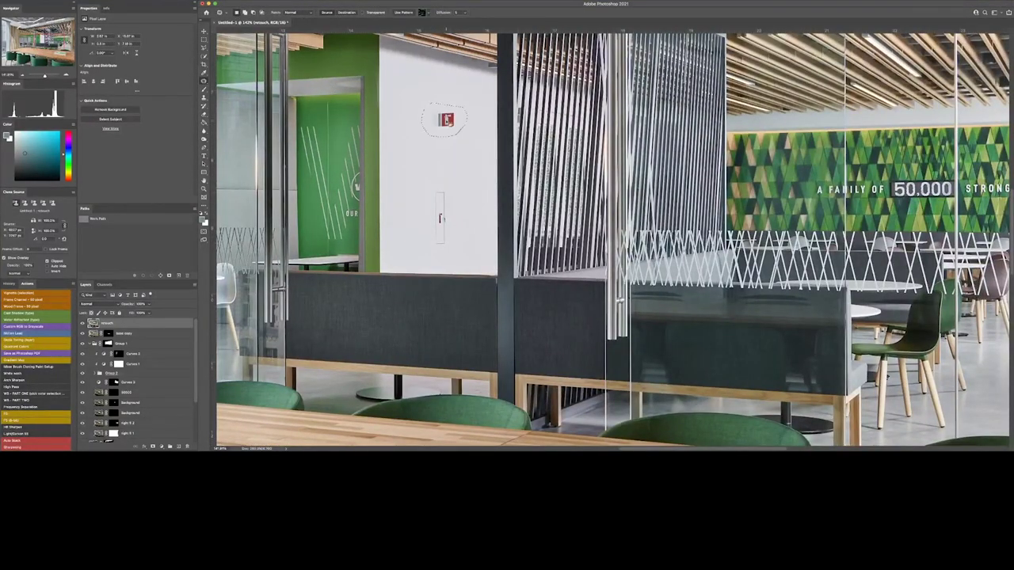
pyautogui.hscroll(-5, 619, 120)
pyautogui.scroll(1, 619, 120)
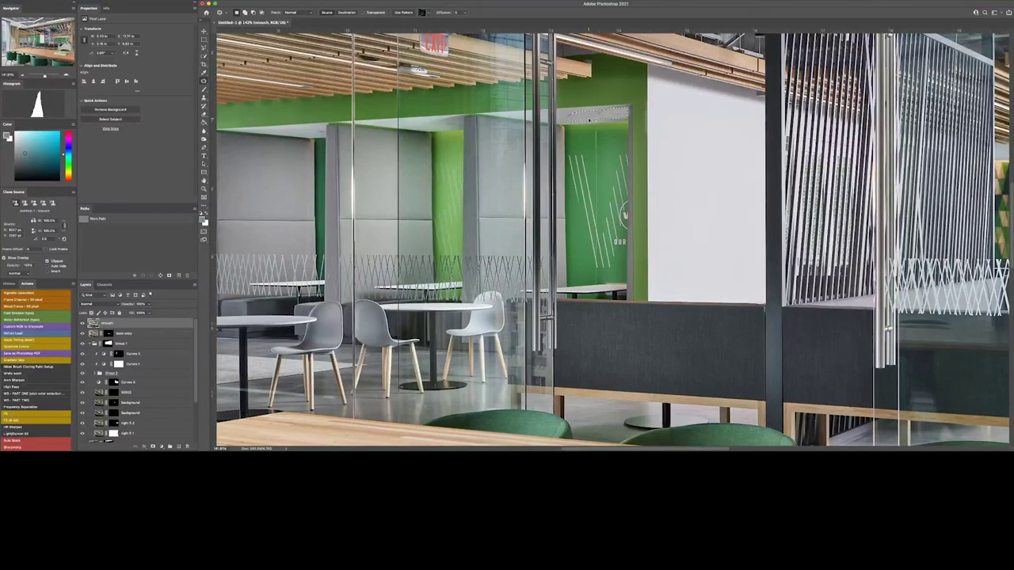
pyautogui.press('s')
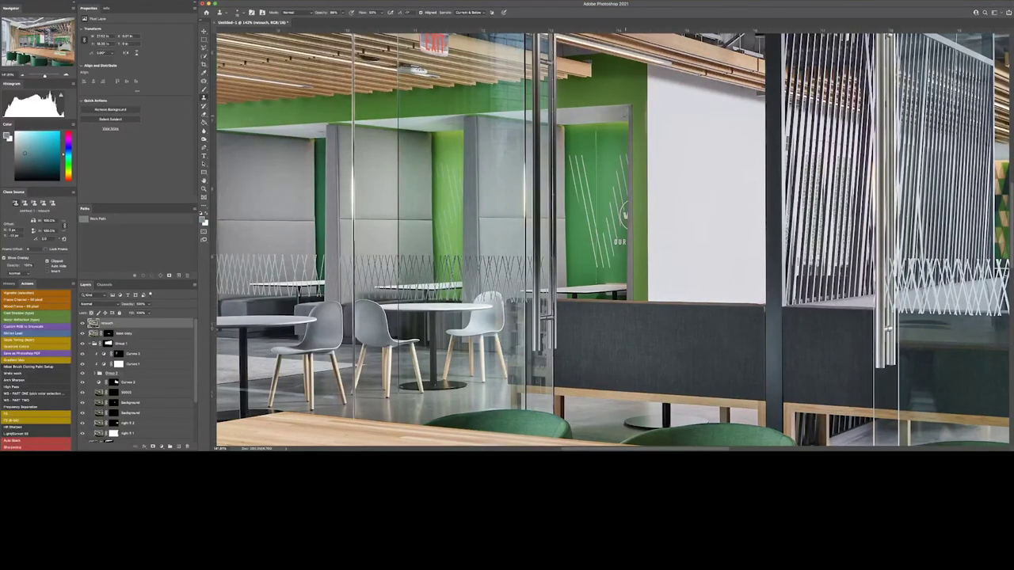
pyautogui.press('j')
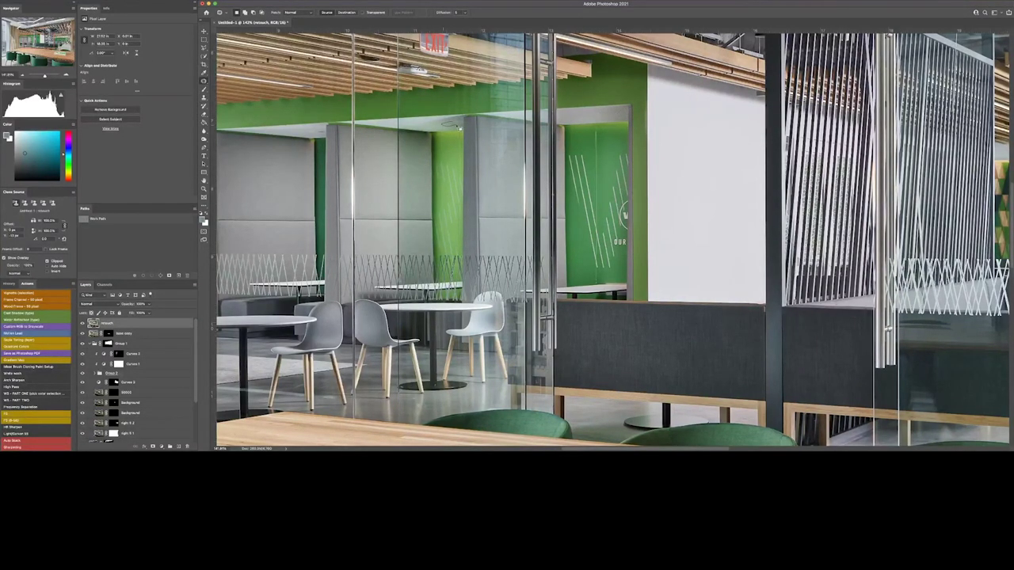
pyautogui.hscroll(-4, 314, 136)
pyautogui.scroll(1, 315, 135)
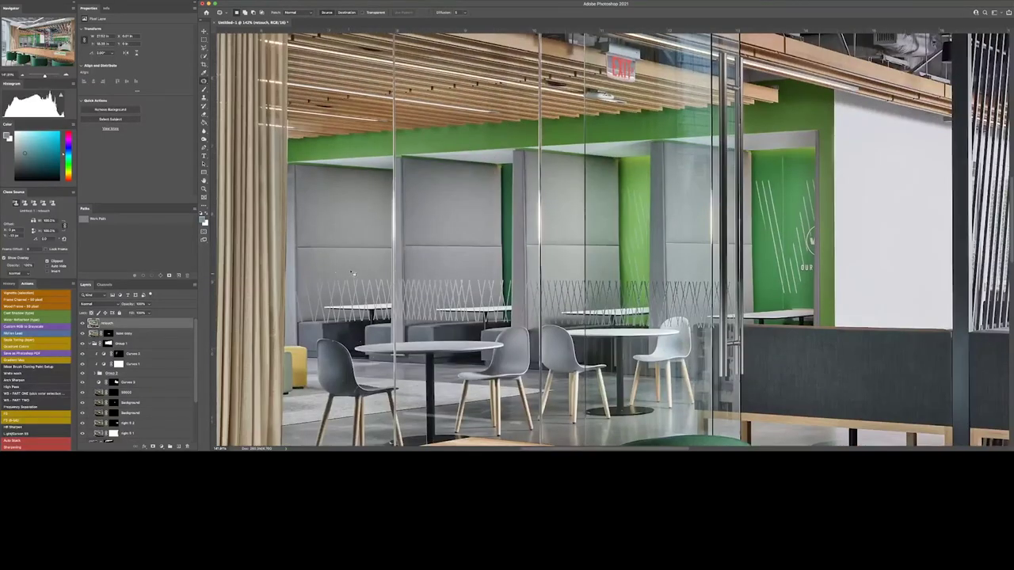
pyautogui.hotkey('shift', 'j')
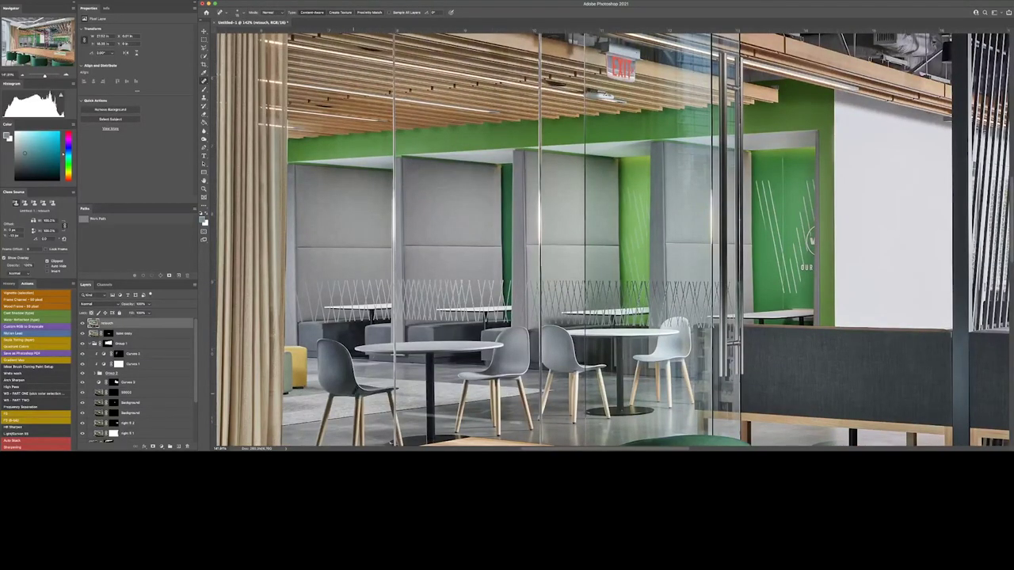
pyautogui.hscroll(4, 615, 237)
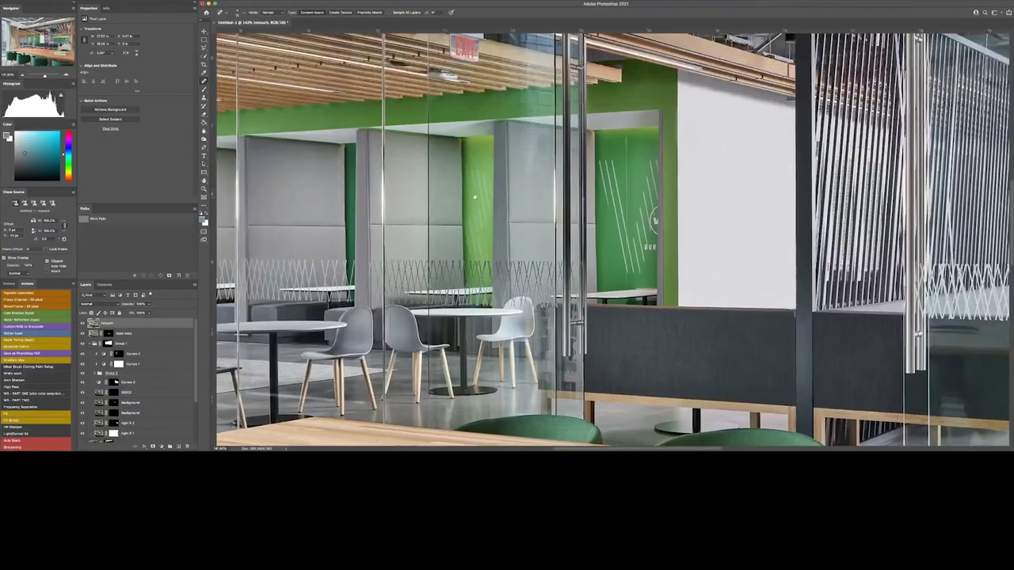
pyautogui.scroll(3, 615, 238)
# - Clone clean slat texture over the EXIT sign, touch up a small lasso area, then pan left
pyautogui.press('s')
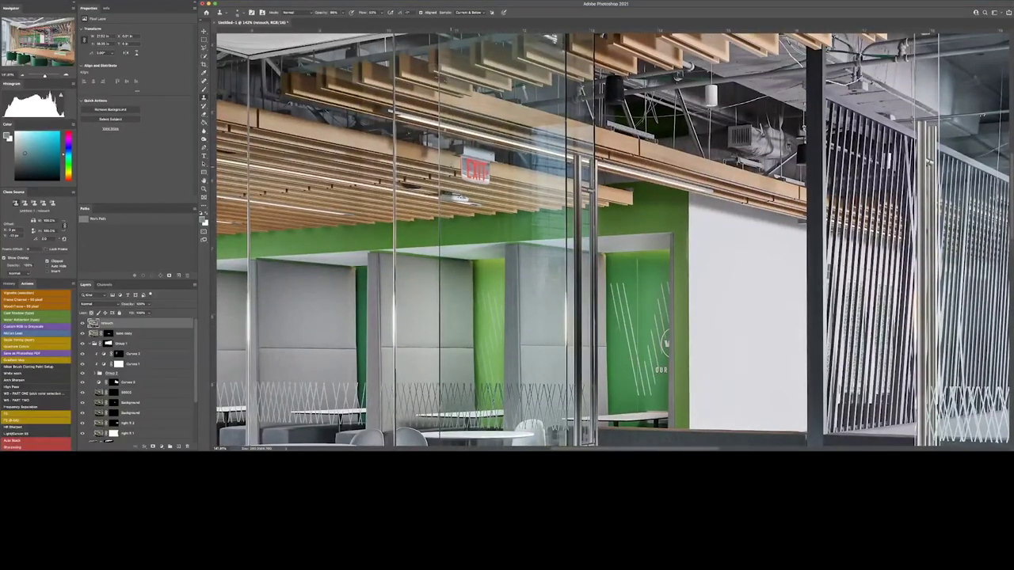
pyautogui.press('l')
pyautogui.press('s')
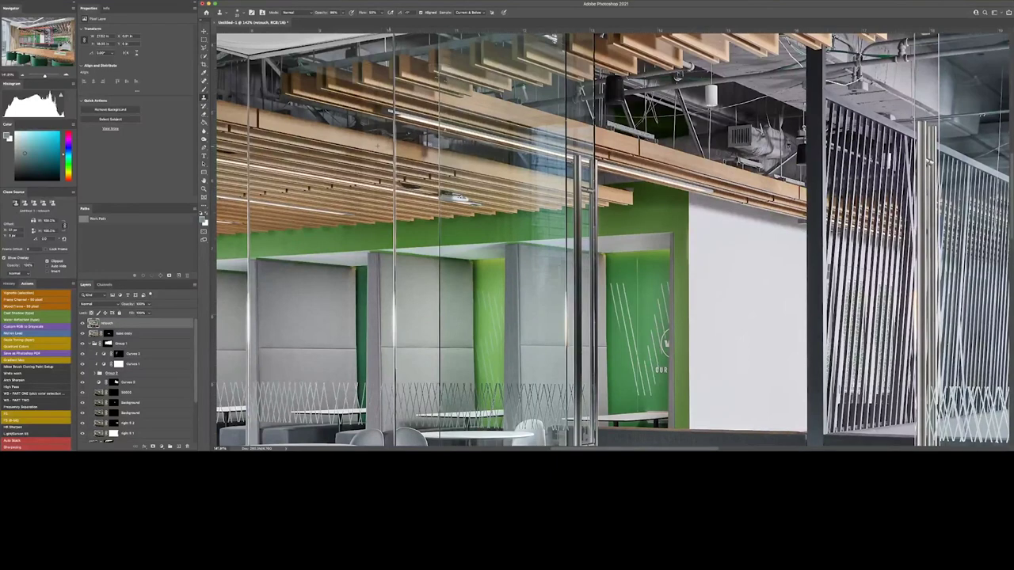
pyautogui.press('l')
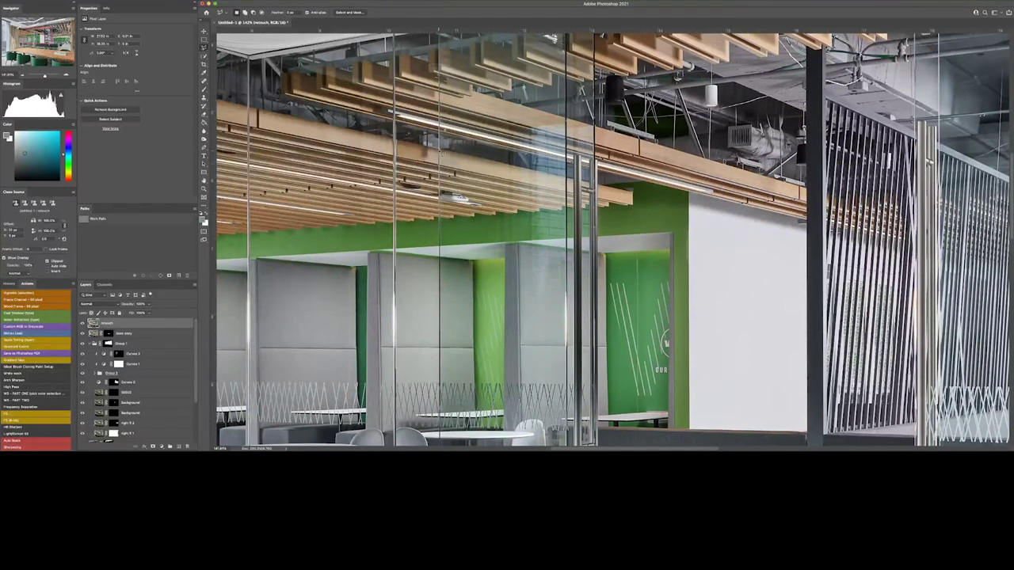
pyautogui.moveTo(398, 142); pyautogui.dragTo(399, 157)
pyautogui.press('s')
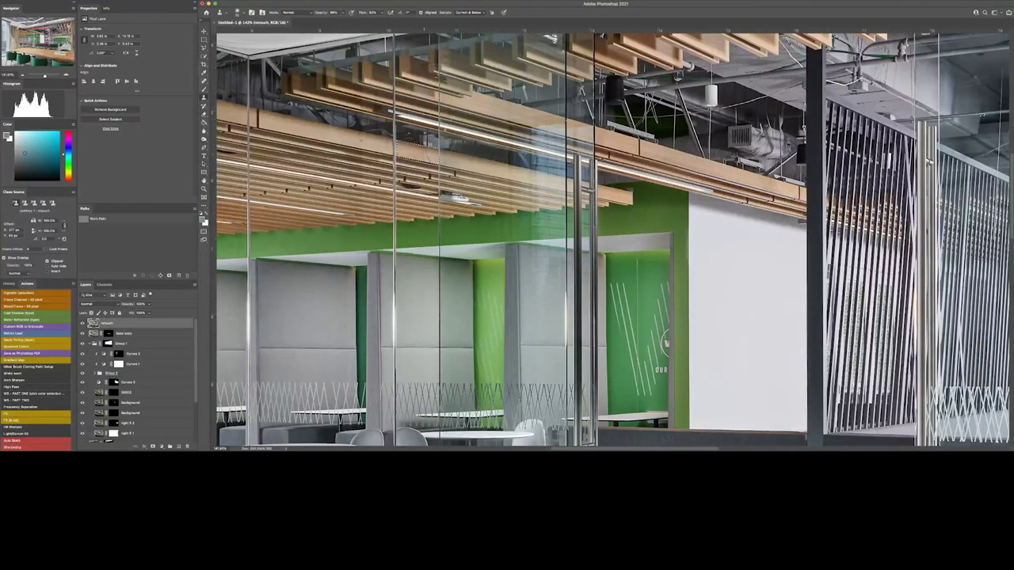
pyautogui.moveTo(432, 245); pyautogui.dragTo(520, 253)
pyautogui.scroll(3, 512, 240)
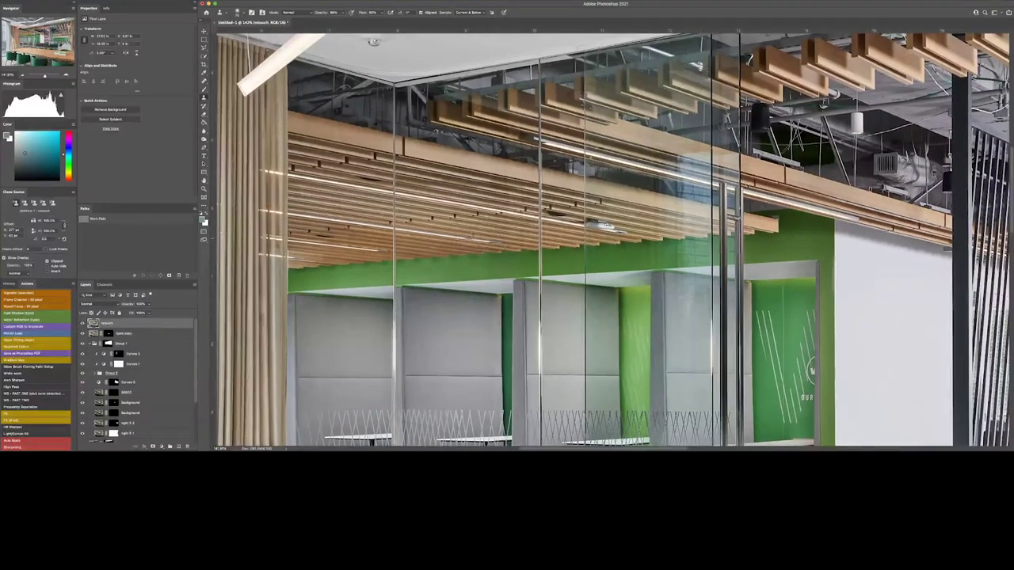
pyautogui.press('j')
pyautogui.scroll(5, 538, 222)
pyautogui.scroll(5, 567, 200)
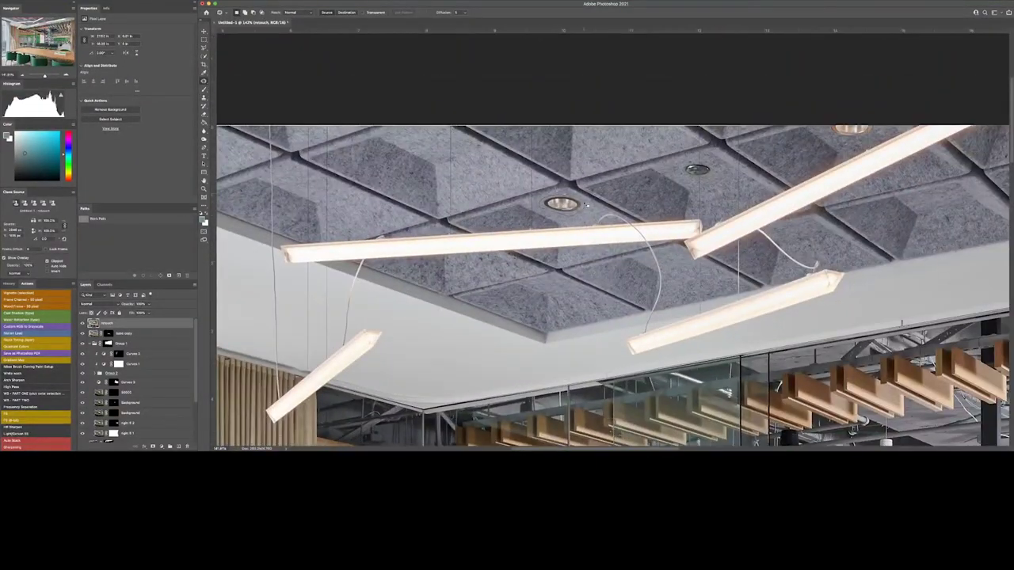
# - Patch out the recessed light in the felt ceiling and pan around the room
pyautogui.moveTo(586, 204); pyautogui.dragTo(702, 161)
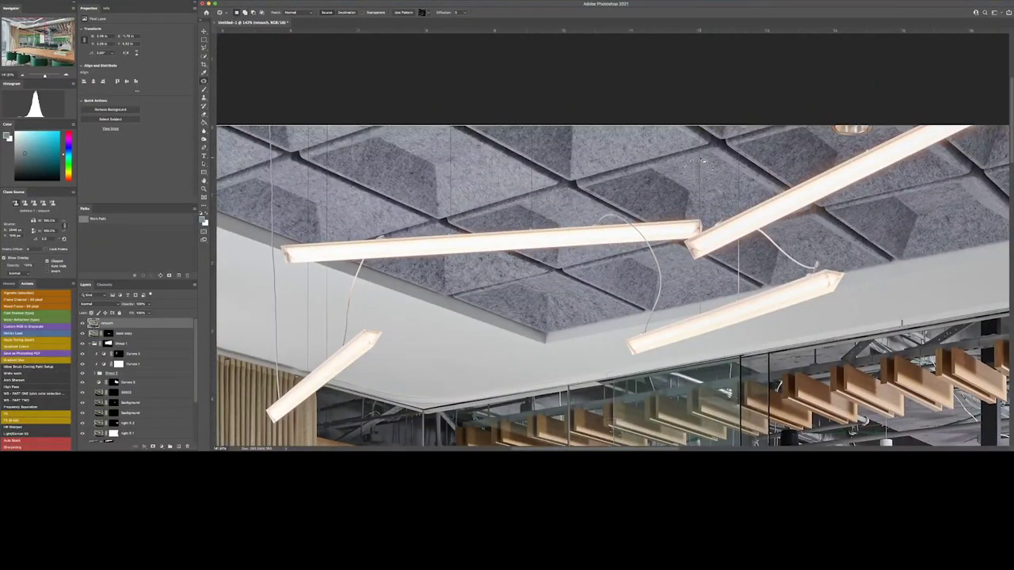
pyautogui.hscroll(10, 737, 191)
pyautogui.press('s')
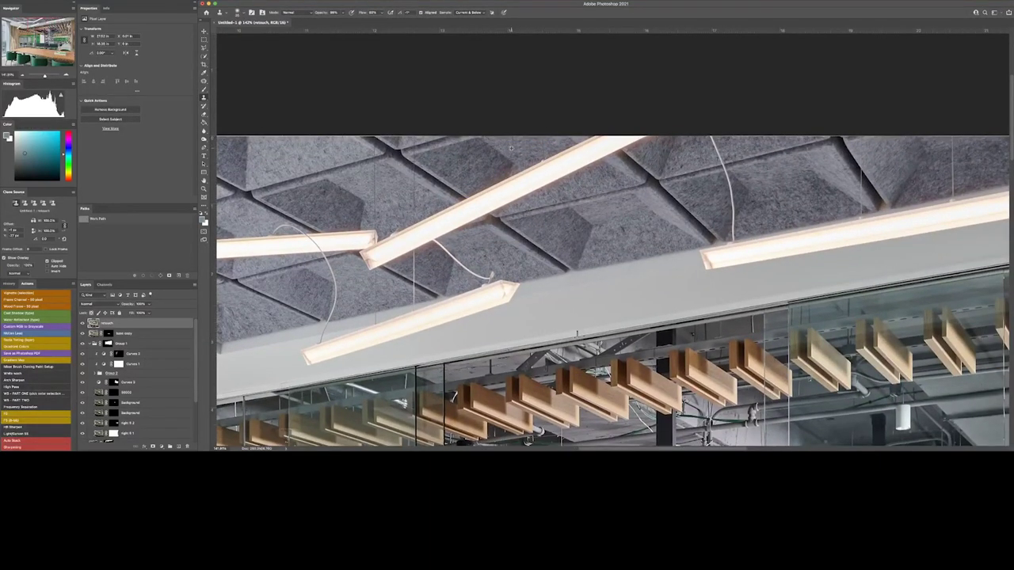
pyautogui.hscroll(6, 613, 293)
pyautogui.press('j')
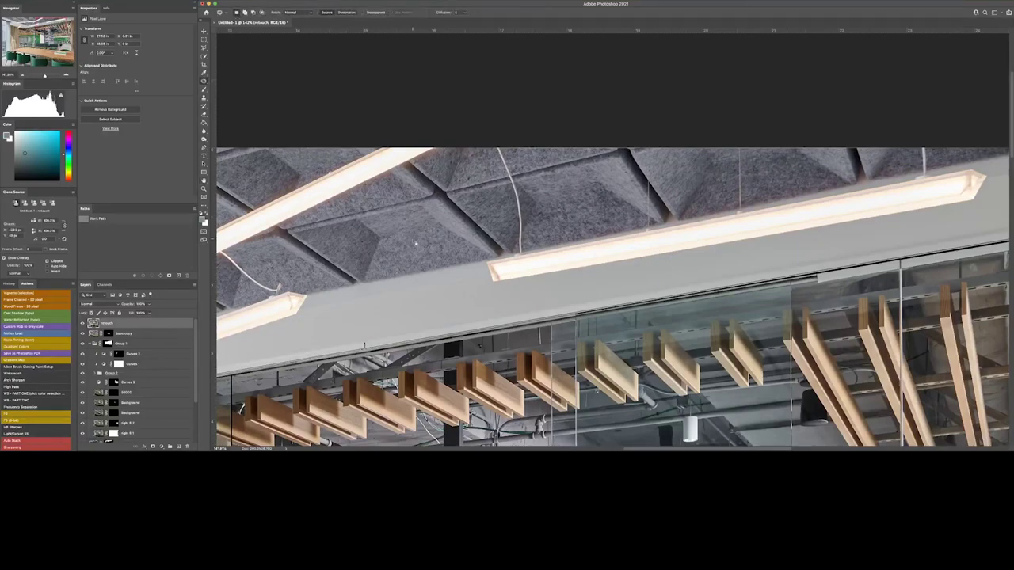
pyautogui.scroll(-3, 613, 293)
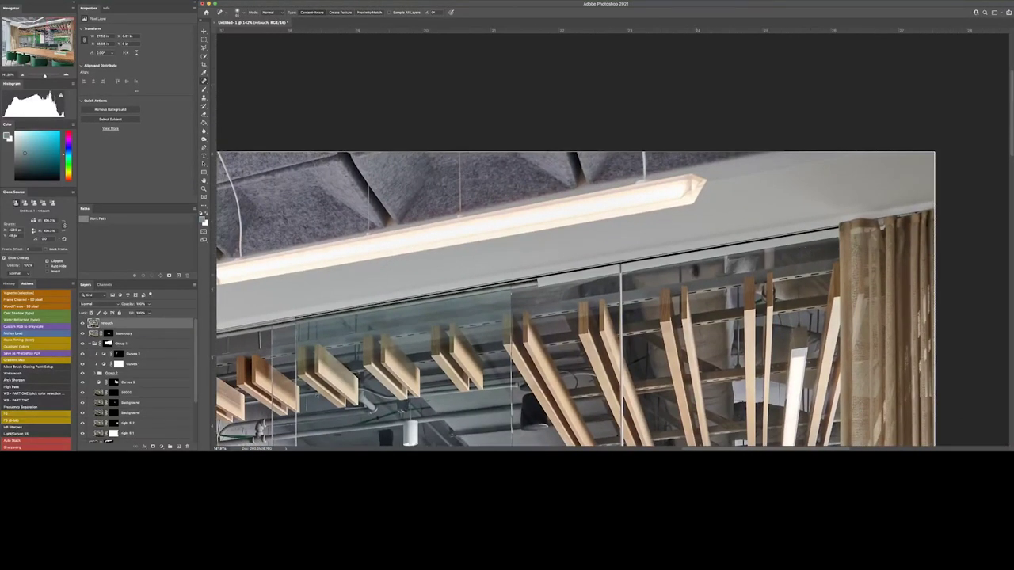
pyautogui.scroll(-3, 613, 293)
pyautogui.hscroll(-15, 613, 293)
pyautogui.scroll(-5, 612, 293)
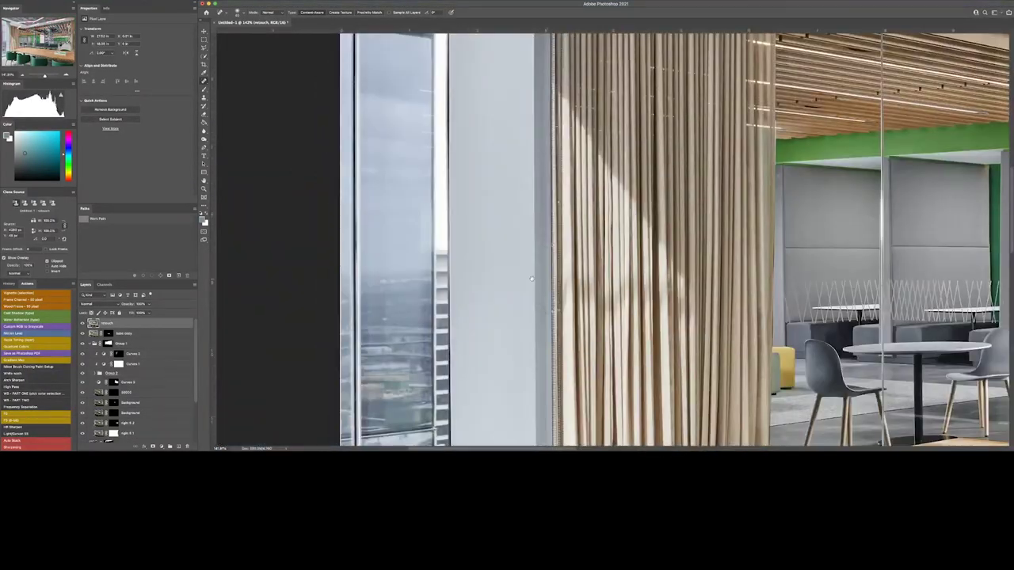
pyautogui.scroll(-5, 532, 278)
pyautogui.scroll(-5, 507, 254)
pyautogui.scroll(-1, 472, 230)
pyautogui.hscroll(2, 472, 230)
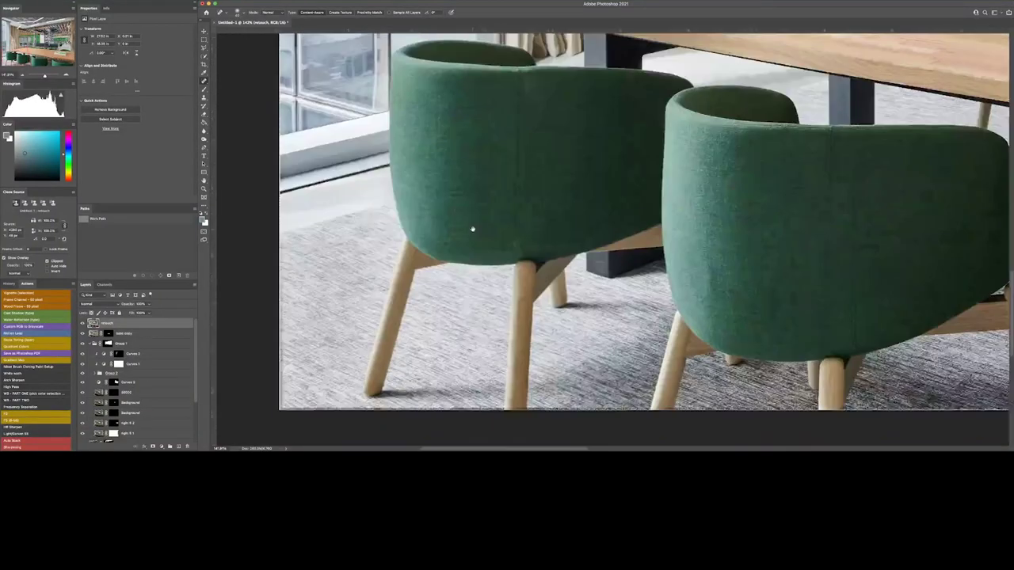
pyautogui.scroll(-2, 472, 230)
# - Zoom into the ceiling slats and clone wood texture over the bright fixture
pyautogui.scroll(5, 507, 221)
pyautogui.scroll(3, 554, 214)
pyautogui.scroll(5, 616, 204)
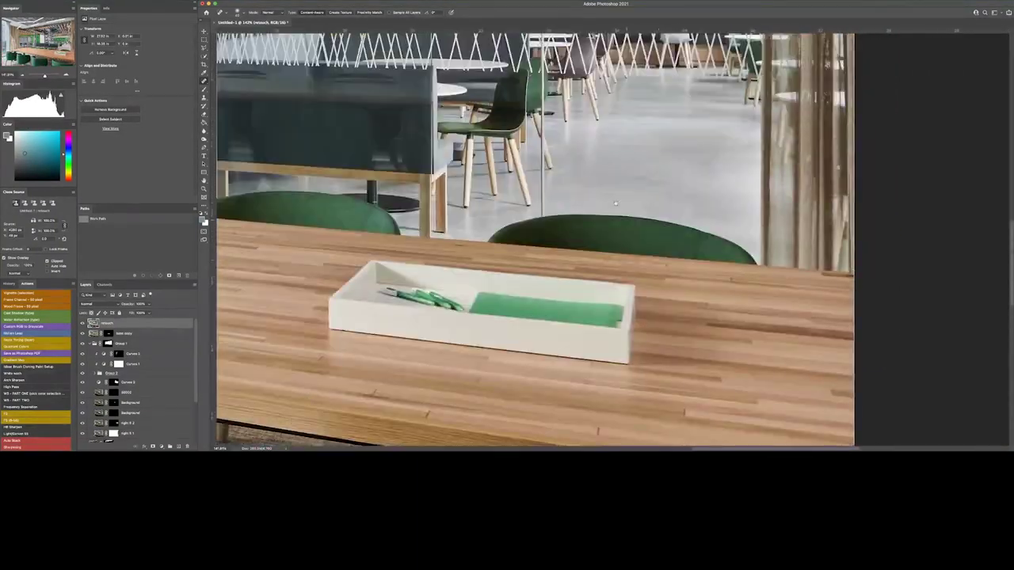
pyautogui.scroll(5, 616, 204)
pyautogui.hscroll(-3, 615, 203)
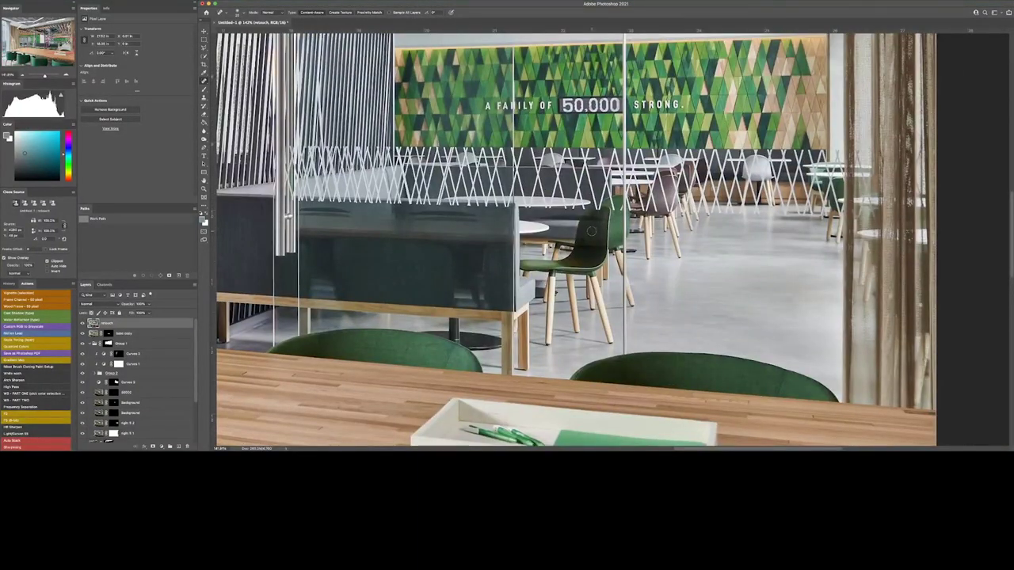
pyautogui.press('z')
pyautogui.hotkey('ctrl', '0')
pyautogui.click(620, 181)
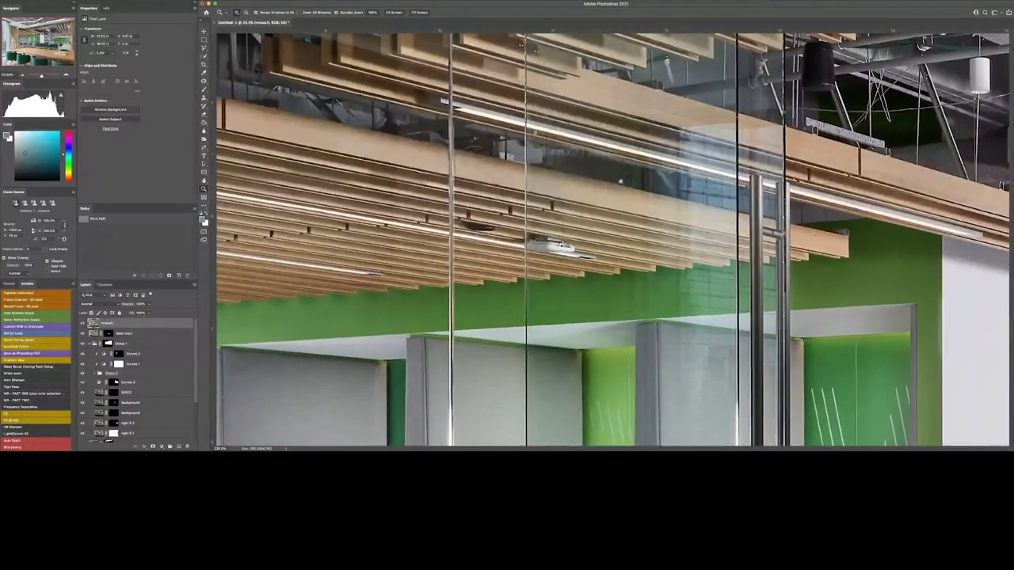
pyautogui.press('l')
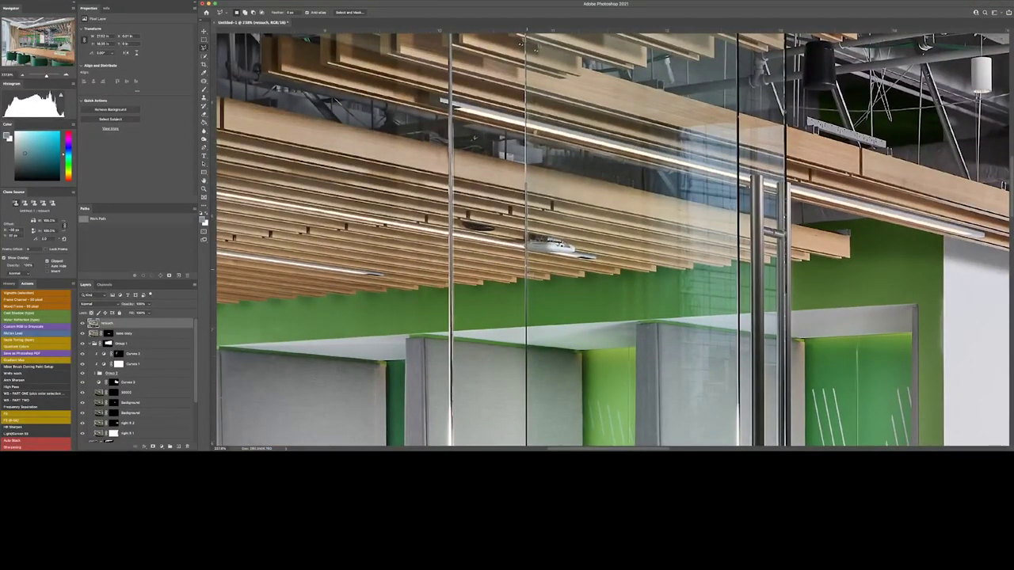
pyautogui.press('s')
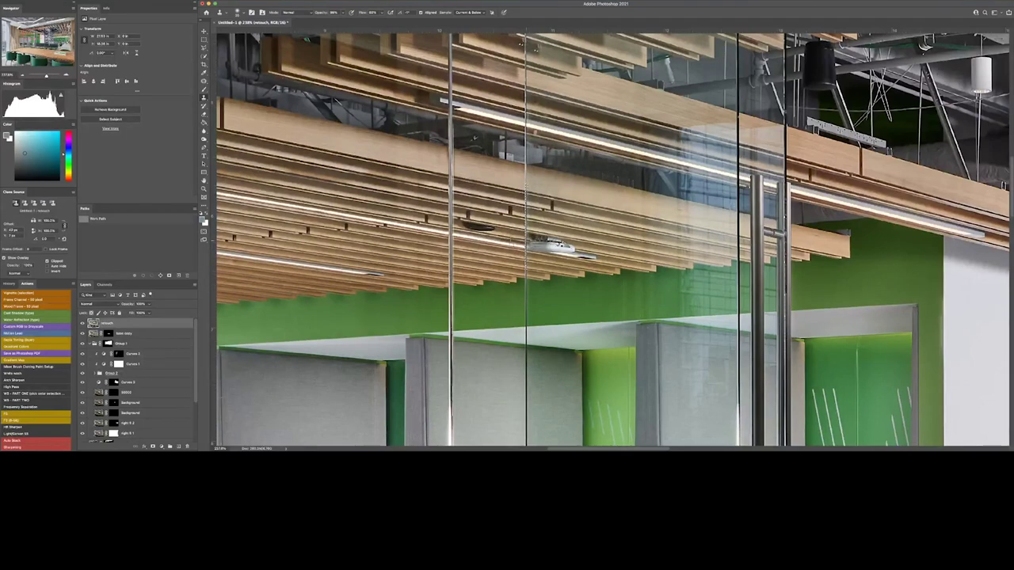
pyautogui.moveTo(571, 248); pyautogui.dragTo(519, 240)
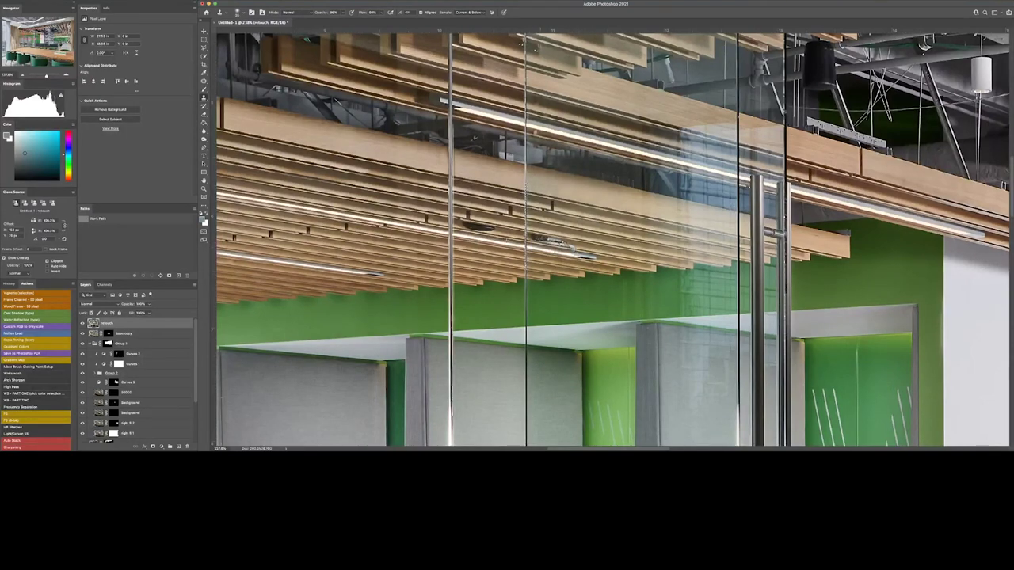
pyautogui.press('j')
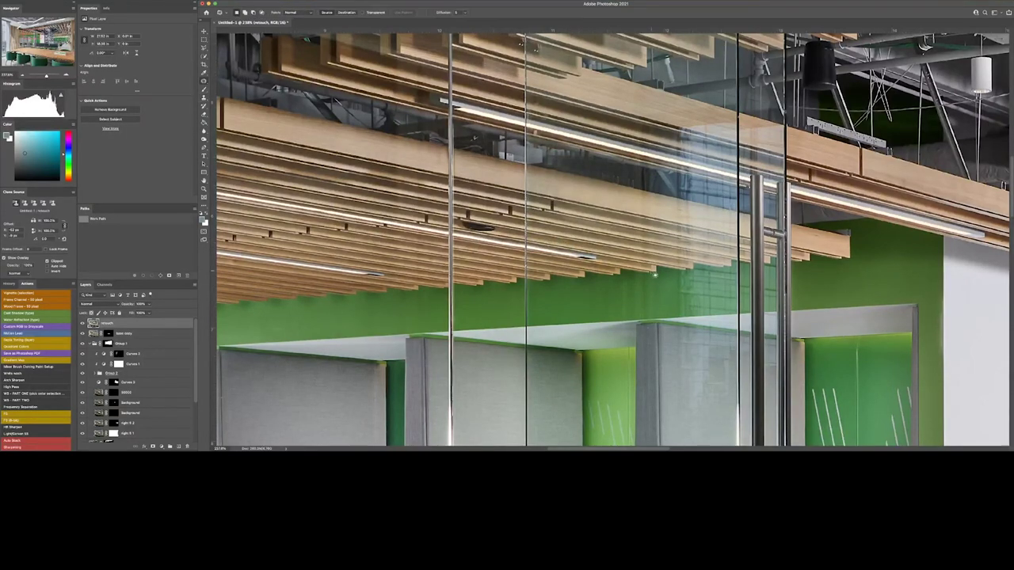
# - Clone clean carpet over the shadow beside the chair with an enlarged brush, then zoom out
pyautogui.hotkey('ctrl', '0')
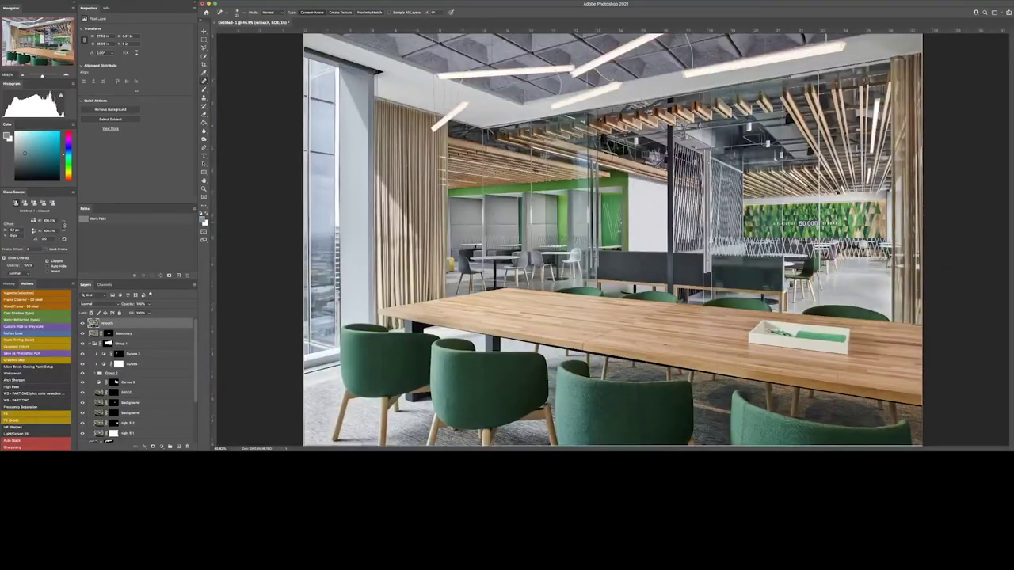
pyautogui.hotkey('ctrl', '-')
pyautogui.scroll(5, 722, 374)
pyautogui.press('s')
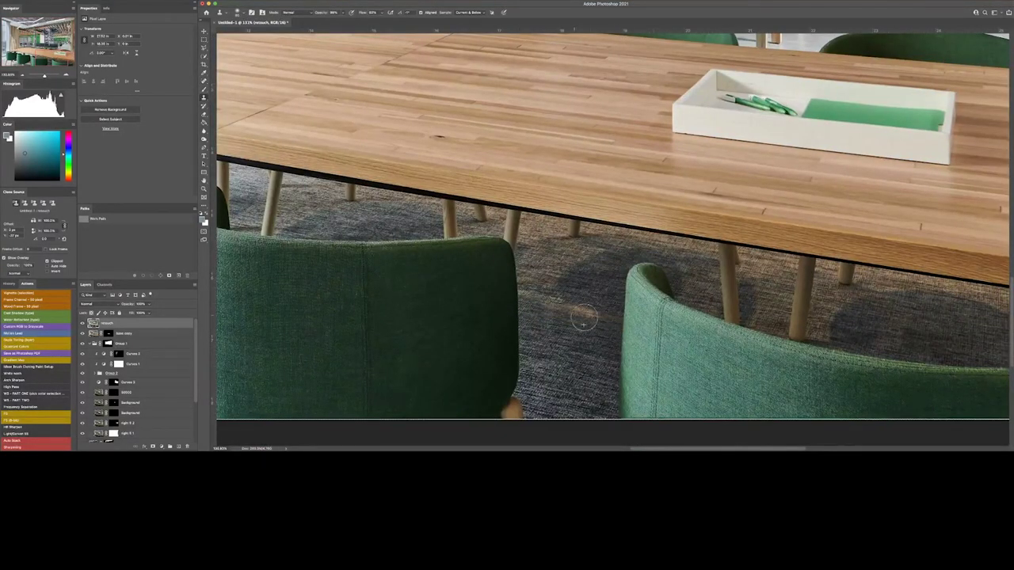
pyautogui.keyDown('alt'); pyautogui.click(564, 377); pyautogui.keyUp('alt')
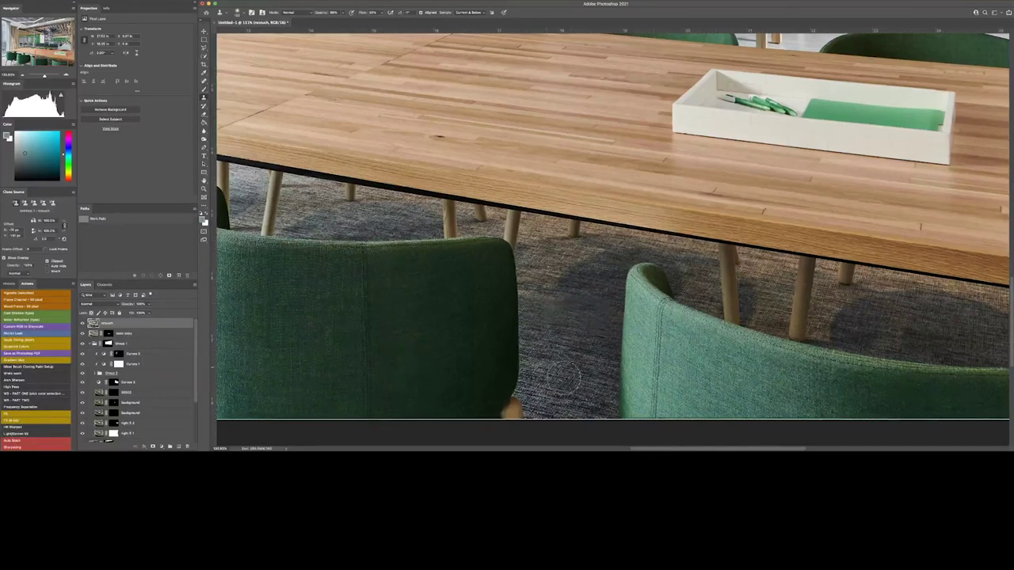
pyautogui.press(']')
pyautogui.press(']')
pyautogui.press(']')
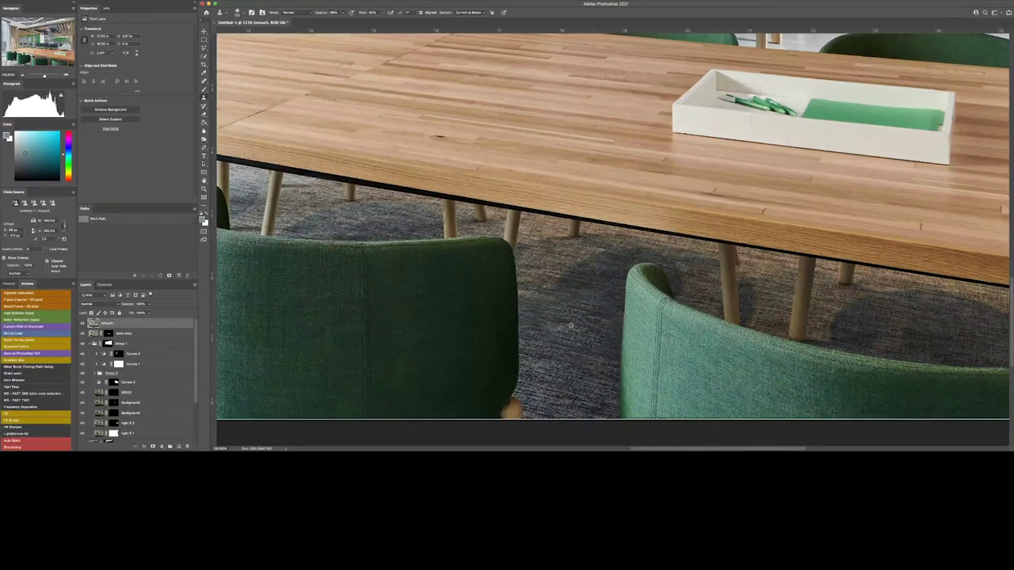
pyautogui.moveTo(552, 324); pyautogui.dragTo(583, 380)
pyautogui.hotkey('ctrl', '-')
pyautogui.hotkey('ctrl', '-')
pyautogui.hotkey('ctrl', '-')
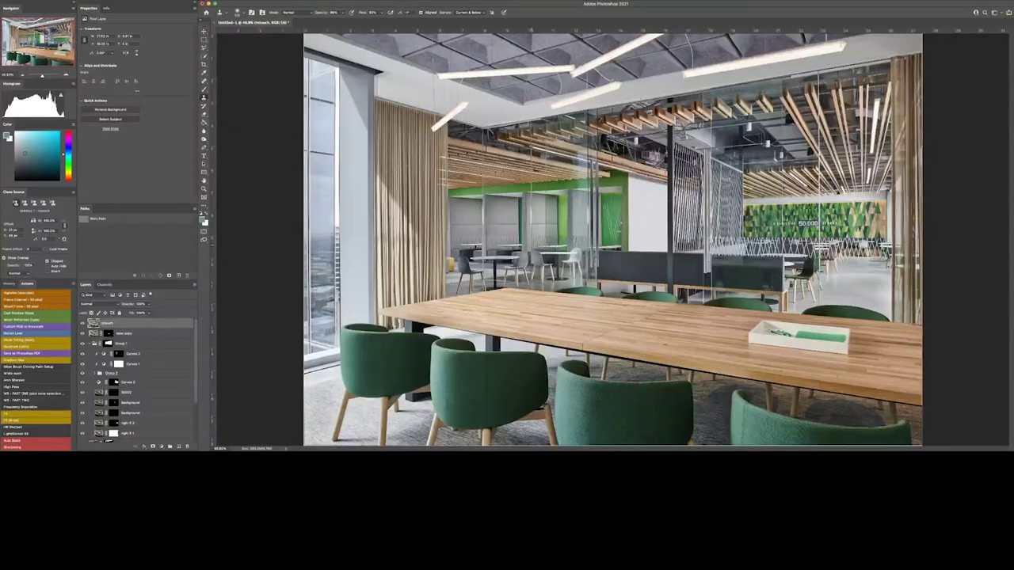
pyautogui.hotkey('ctrl', '-')
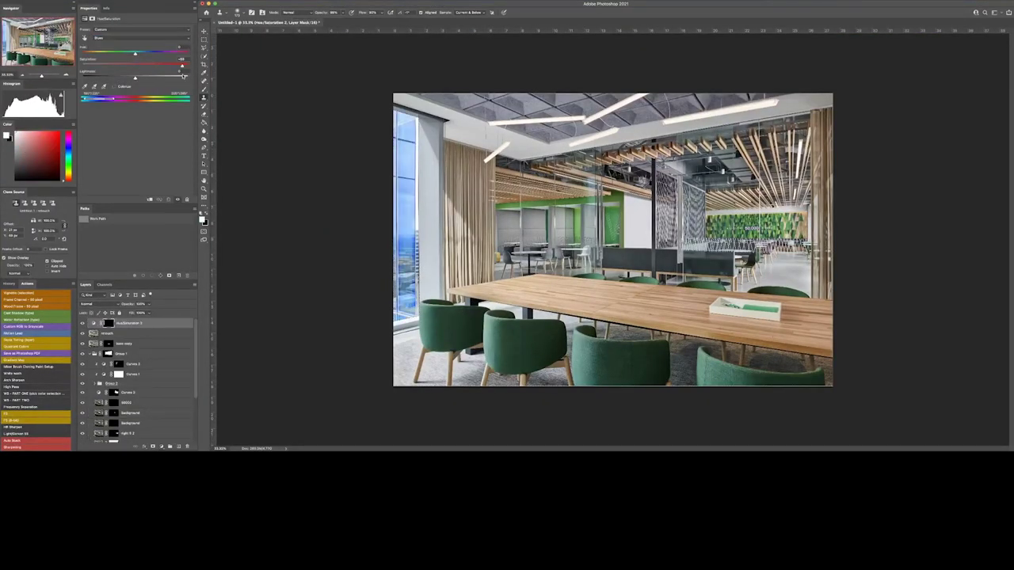
# - Build a Color Range selection from two sampled room colours, then target the table accessory layer
pyautogui.click(134, 38)
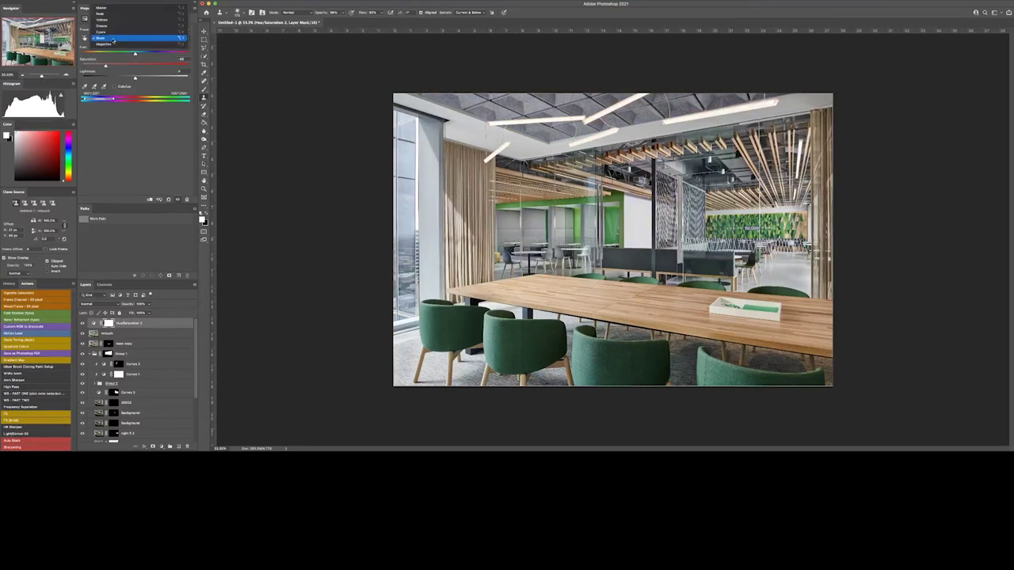
pyautogui.click(119, 333)
pyautogui.click(325, 2)
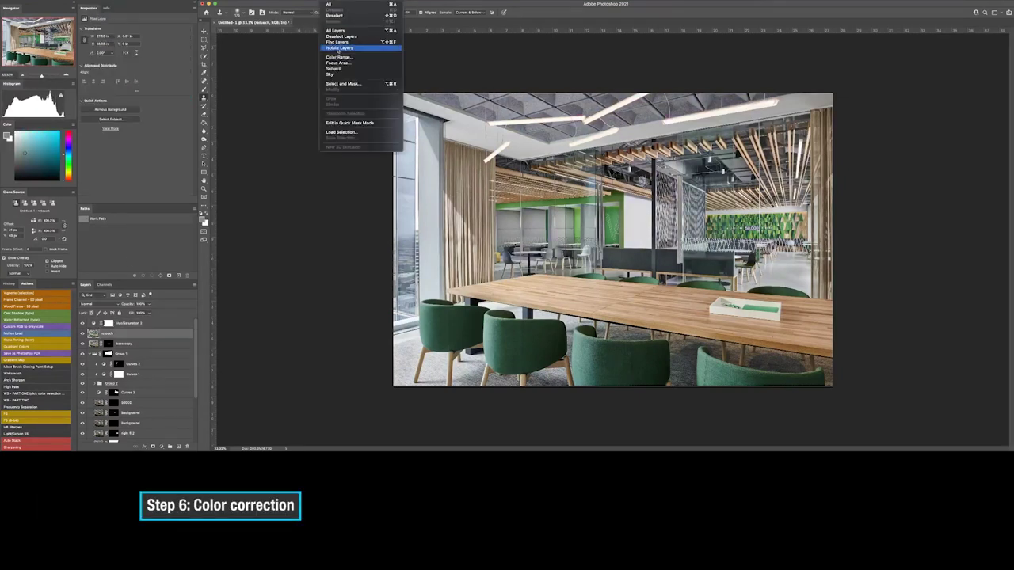
pyautogui.click(360, 45)
pyautogui.click(634, 230)
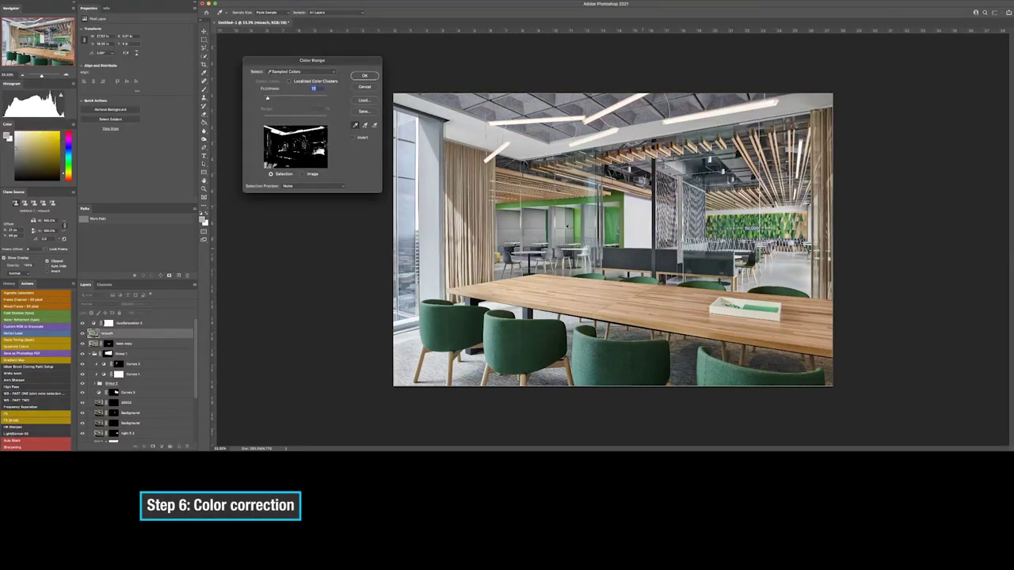
pyautogui.click(727, 313)
pyautogui.press('Return')
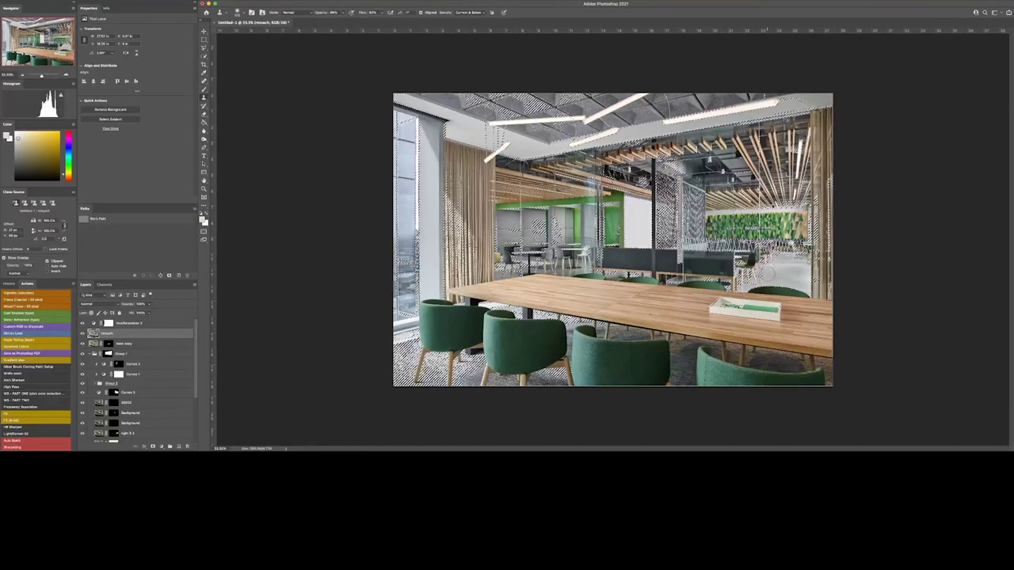
pyautogui.scroll(-5, 111, 386)
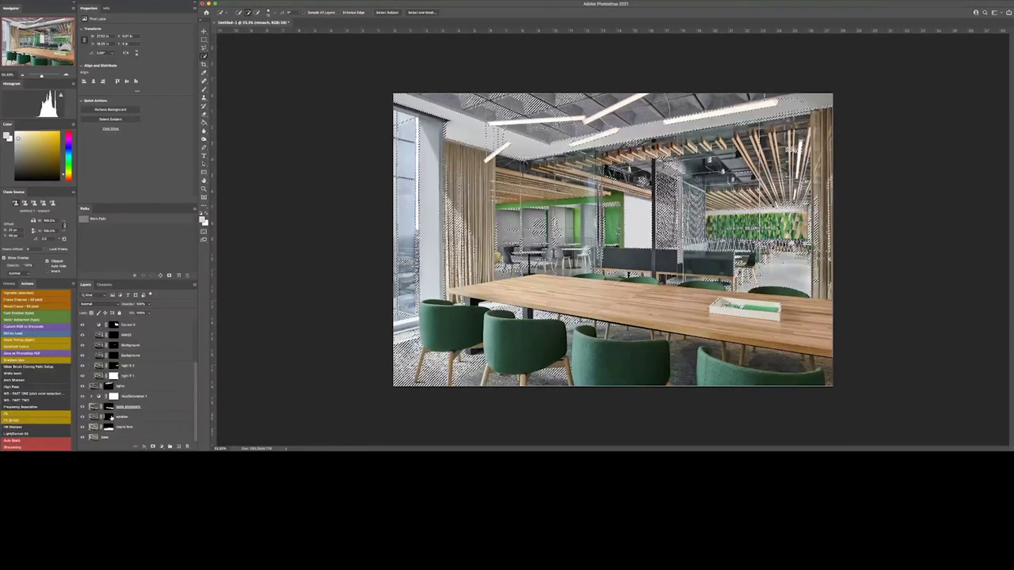
pyautogui.click(119, 406)
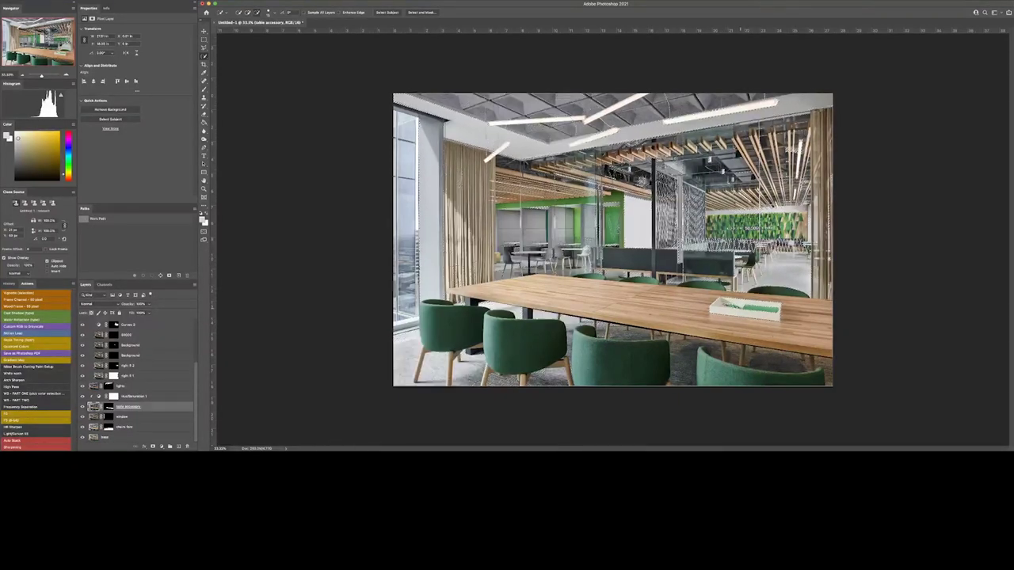
# - Add a Hue/Saturation layer for the selection and paint its mask black over the right-hand floor
pyautogui.click(162, 448)
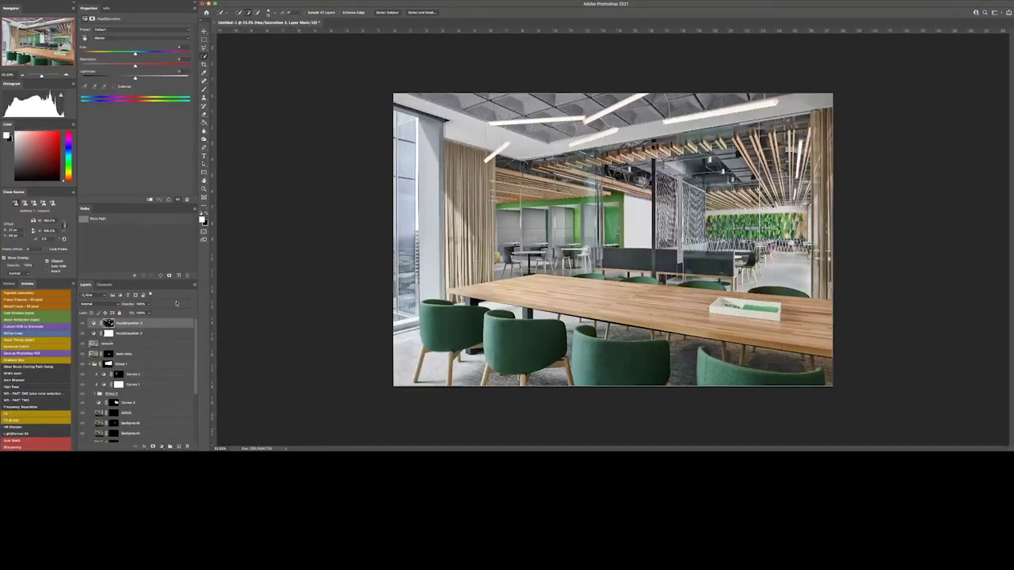
pyautogui.press('\\')
pyautogui.press('b')
pyautogui.press('x')
pyautogui.moveTo(804, 282)
pyautogui.mouseDown()
pyautogui.moveTo(741, 257)
pyautogui.moveTo(749, 226)
pyautogui.mouseUp()
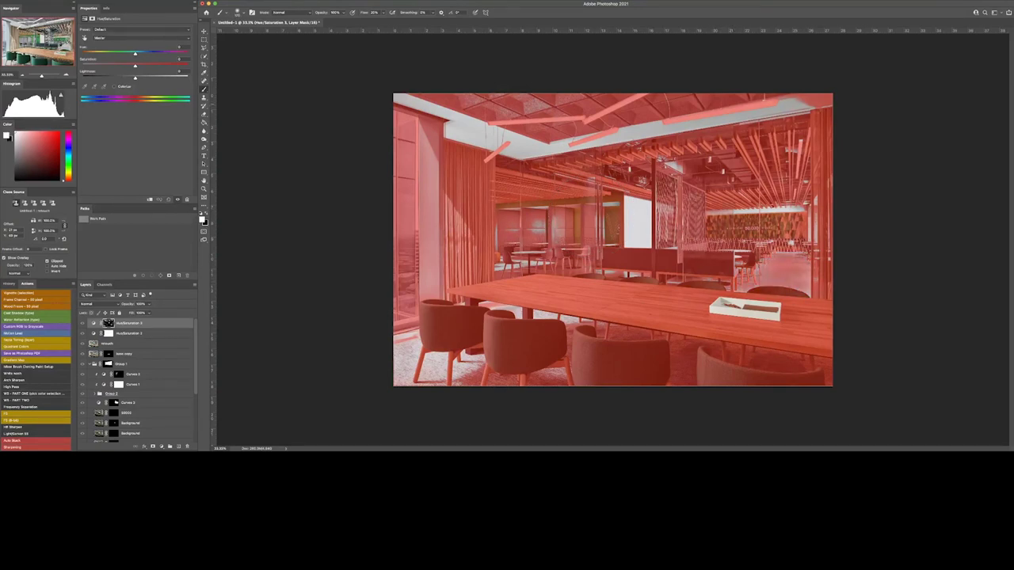
pyautogui.press('\\')
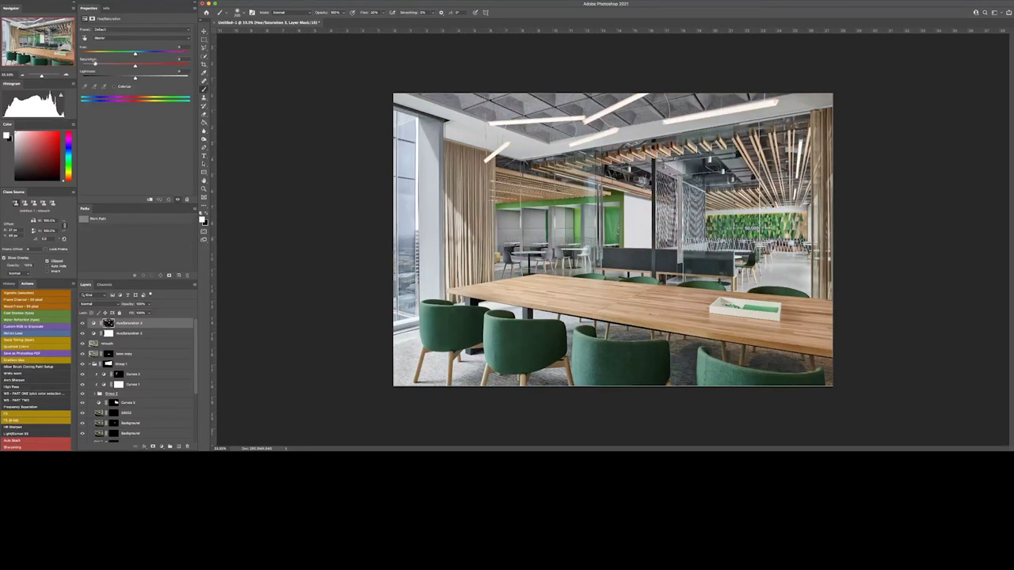
# - Refine the selection with Quick Selection and Lasso, check it in Quick Mask, then add a Curves layer
pyautogui.press('w')
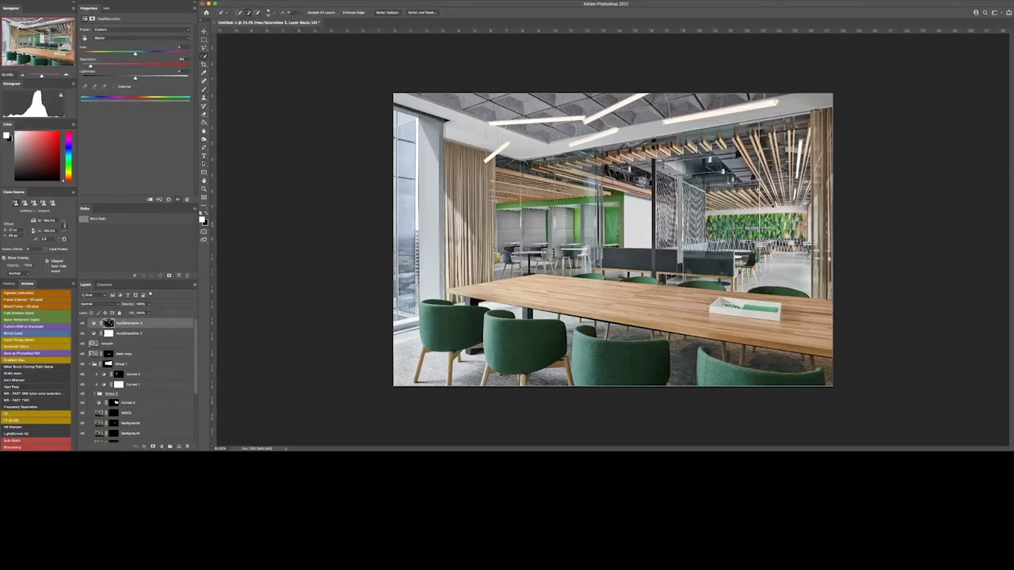
pyautogui.press('alt')
pyautogui.press('l')
pyautogui.scroll(5, 602, 234)
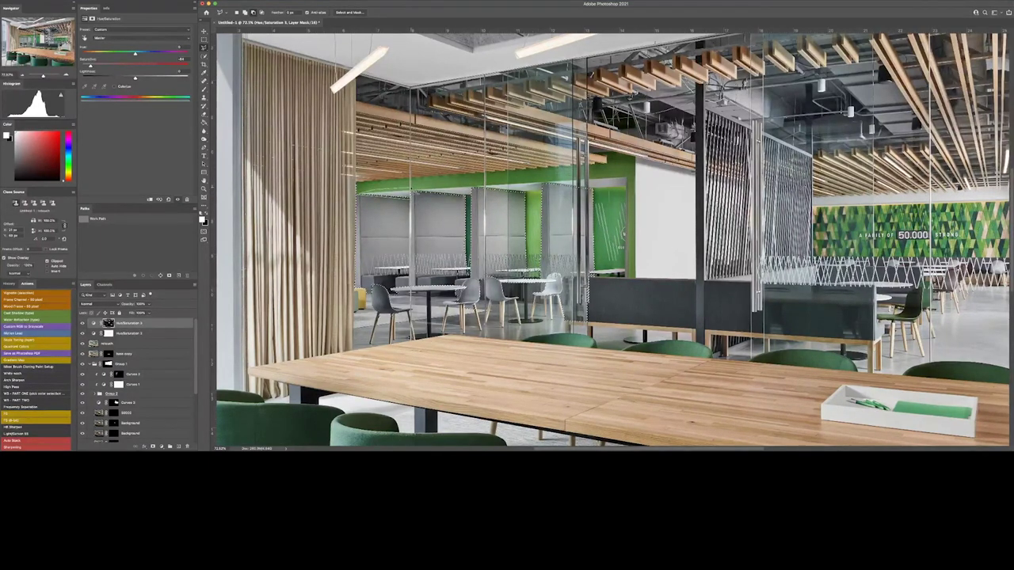
pyautogui.press('b')
pyautogui.press('q')
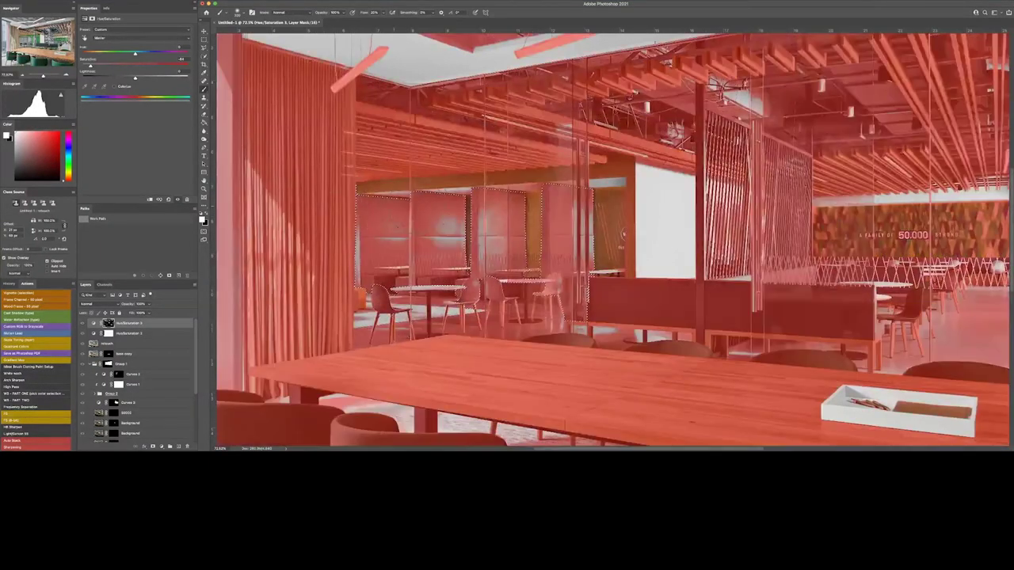
pyautogui.press('q')
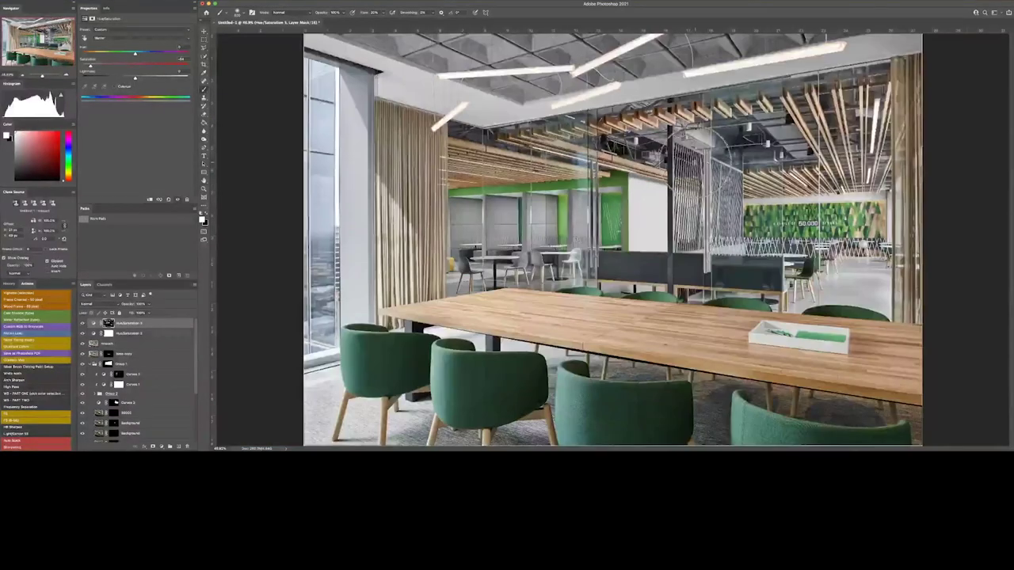
pyautogui.hotkey('ctrl', '0')
pyautogui.press('q')
pyautogui.press('q')
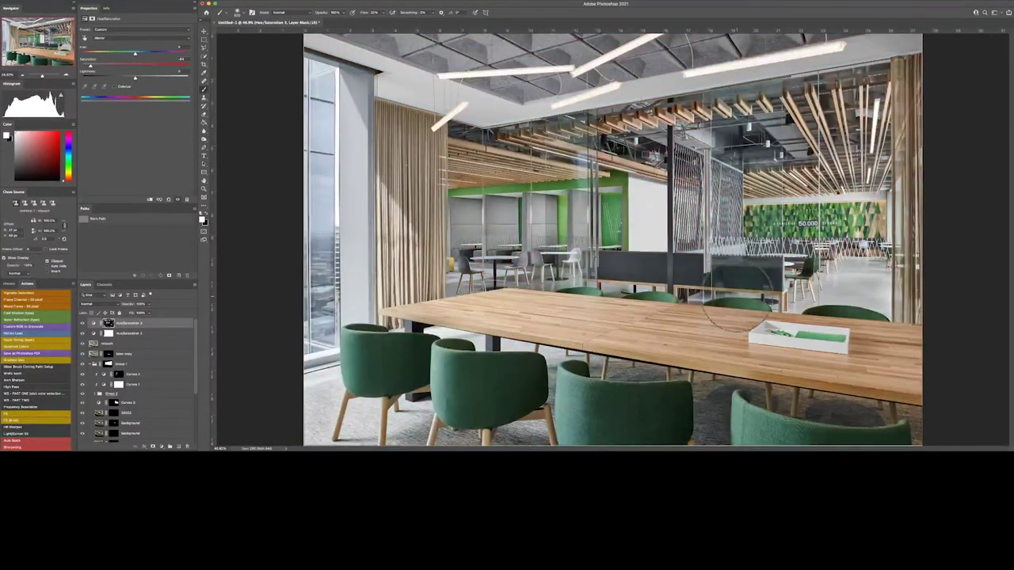
pyautogui.hotkey('ctrl', '-')
pyautogui.hotkey('ctrl', '-')
pyautogui.click(162, 447)
pyautogui.click(171, 344)
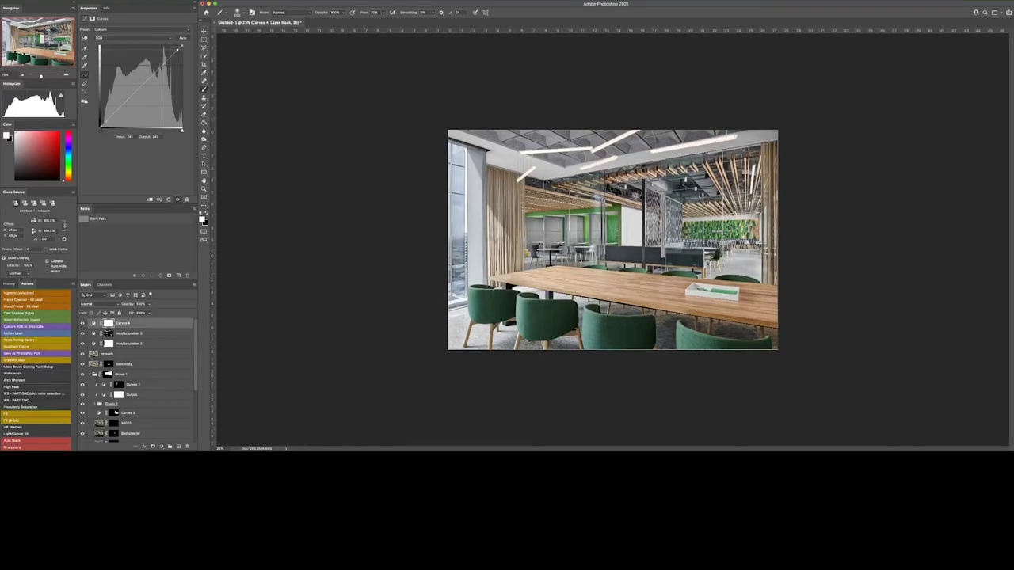
# - Lift the RGB midtones, stamp visible layers into Layer 1, and open it in Camera Raw
pyautogui.moveTo(154, 73); pyautogui.dragTo(165, 61)
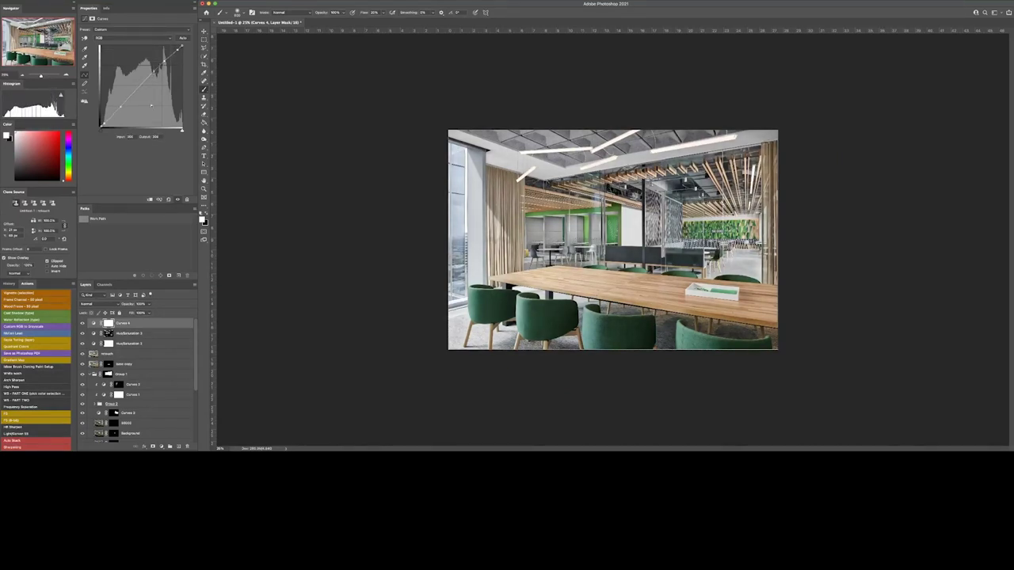
pyautogui.hotkey('alt', '5')
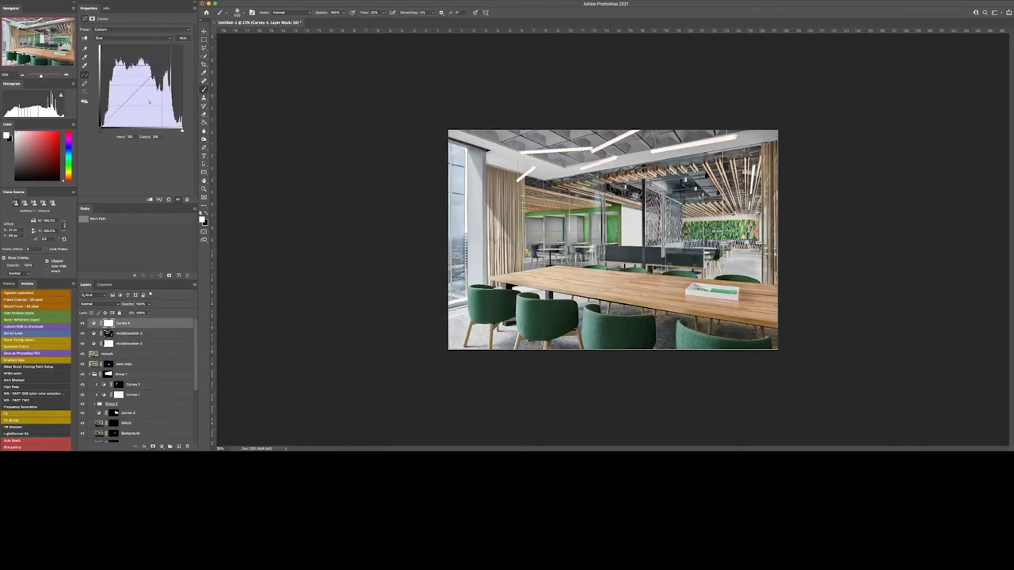
pyautogui.hotkey('ctrl', 'alt', 'shift', 'e')
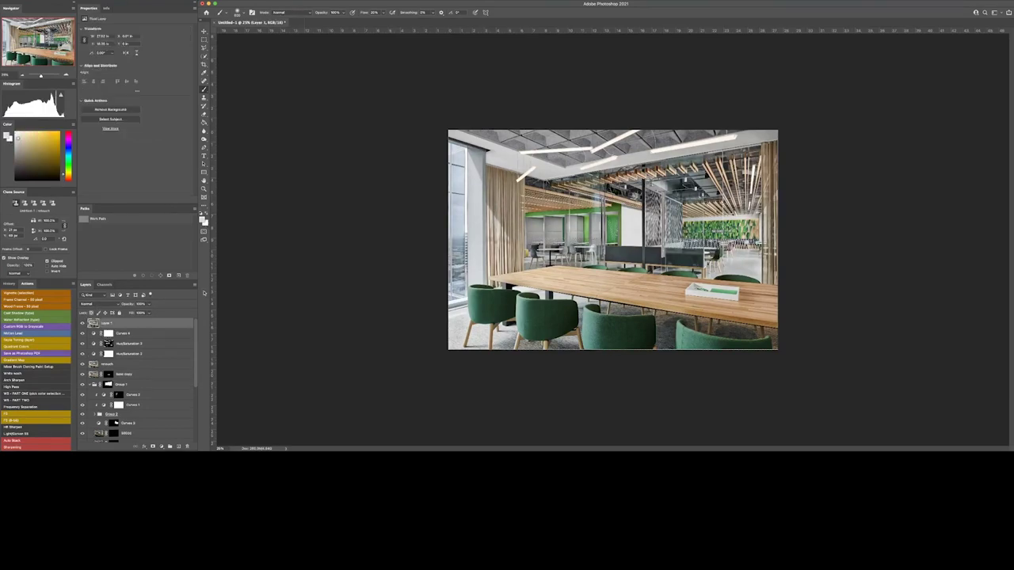
pyautogui.click(353, 1)
pyautogui.hotkey('shift', 'ctrl', 'a')
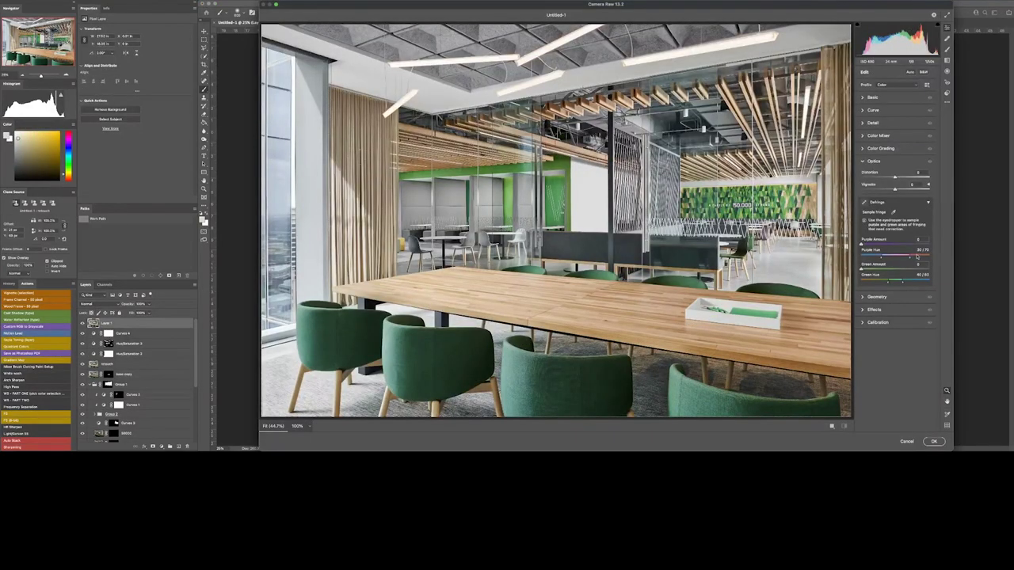
# - Draw two Guided Upright vertical guides in Camera Raw Geometry to straighten the walls
pyautogui.click(864, 297)
pyautogui.hotkey('shift', 't')
pyautogui.moveTo(294, 79); pyautogui.dragTo(296, 317)
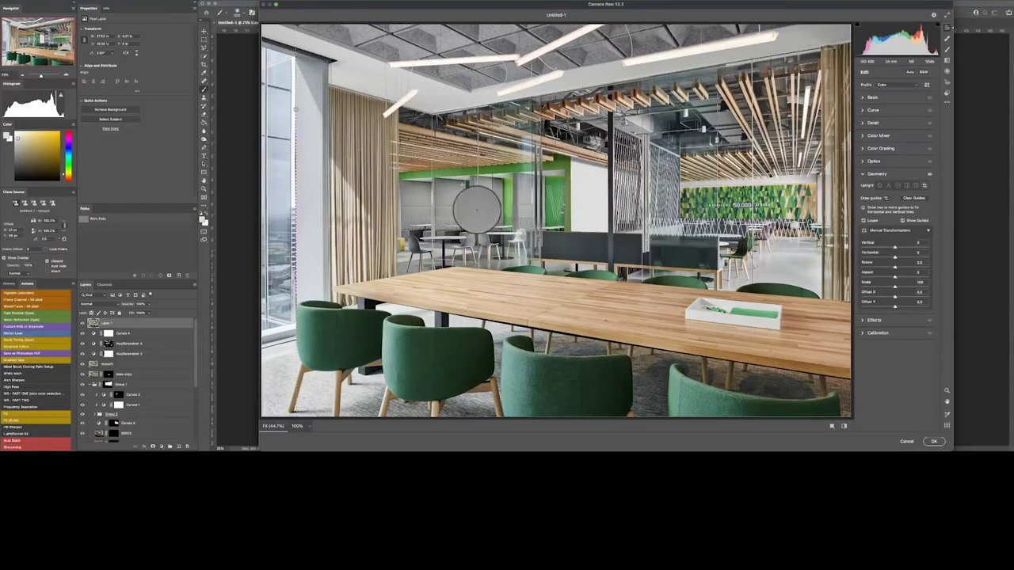
pyautogui.moveTo(750, 125)
pyautogui.mouseDown()
pyautogui.moveTo(749, 203)
pyautogui.moveTo(772, 304)
pyautogui.mouseUp()
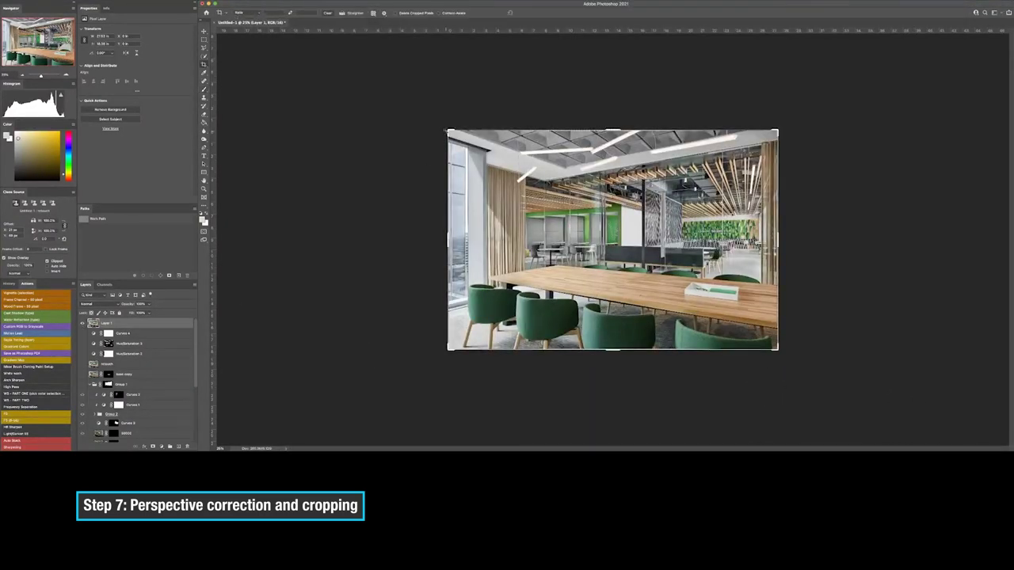
# - Commit the crop and adjust the zoom on the corrected image
pyautogui.press('Return')
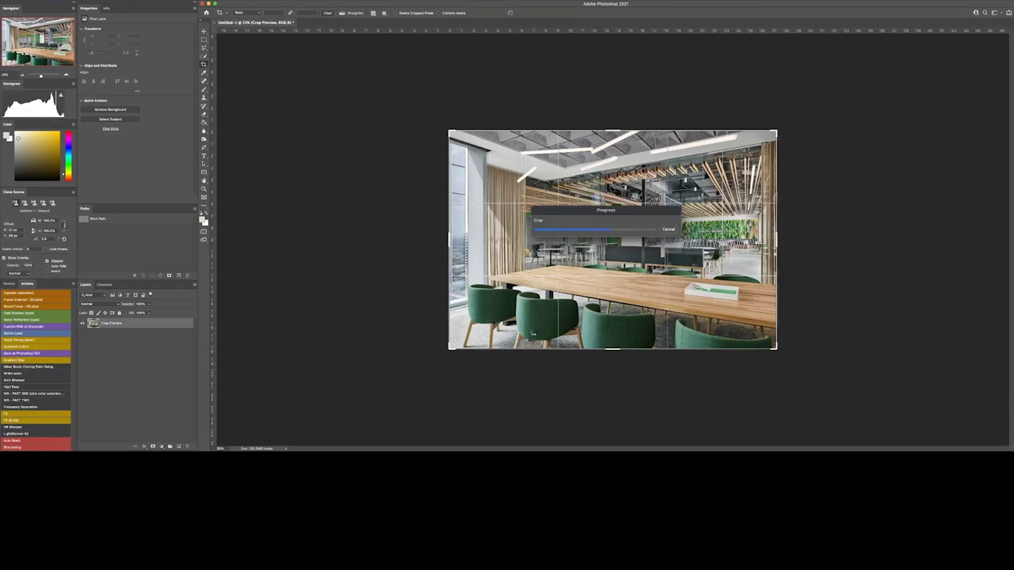
pyautogui.press('j')
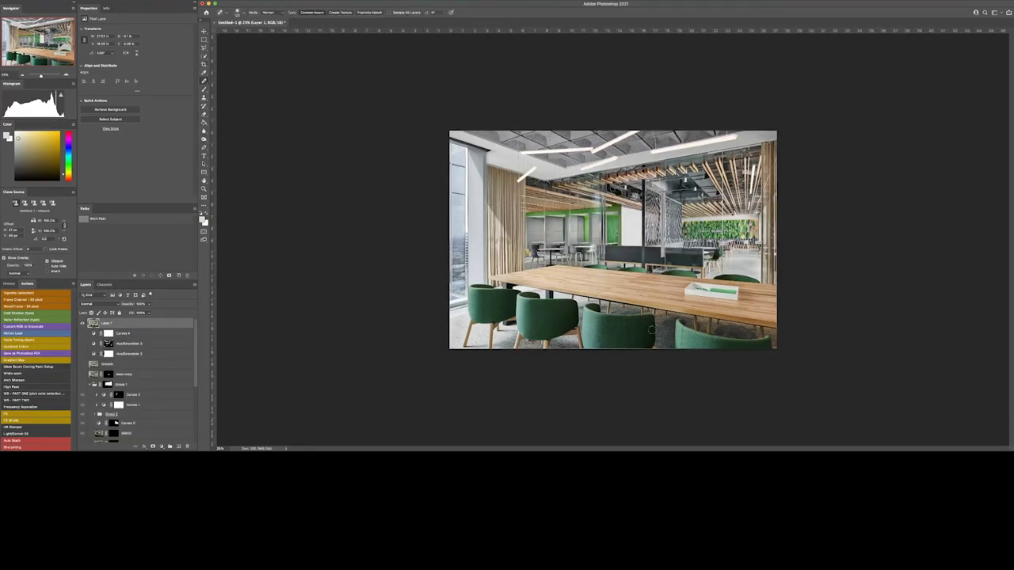
pyautogui.hotkey('ctrl', '+')
pyautogui.hotkey('ctrl', '+')
pyautogui.hotkey('ctrl', '-')
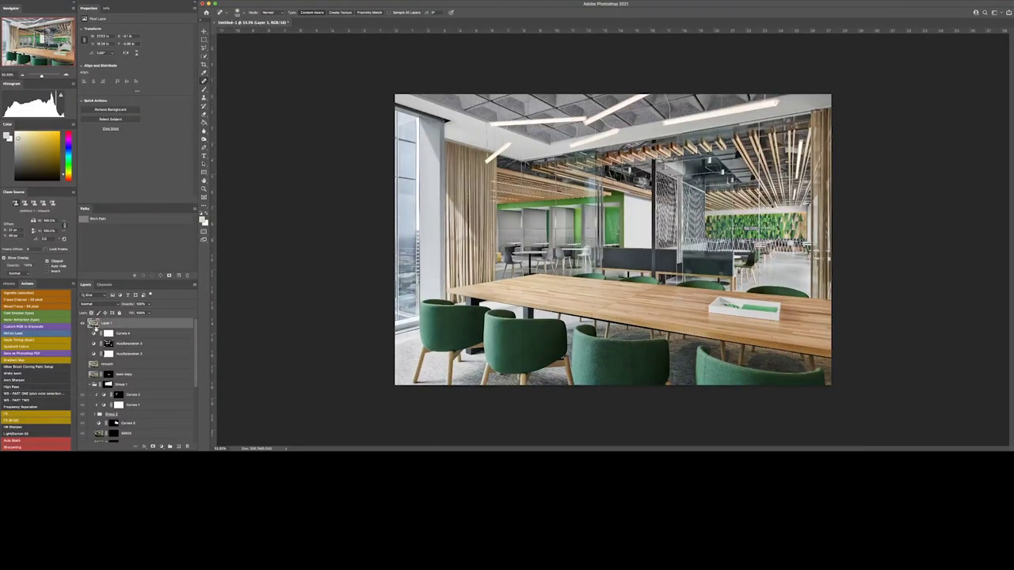
# - Add a black-masked Curves layer, pick the Brush, and bring up Save As
pyautogui.click(152, 446)
pyautogui.click(170, 339)
pyautogui.hotkey('ctrl', 'i')
pyautogui.hotkey('ctrl', '-')
pyautogui.press('b')
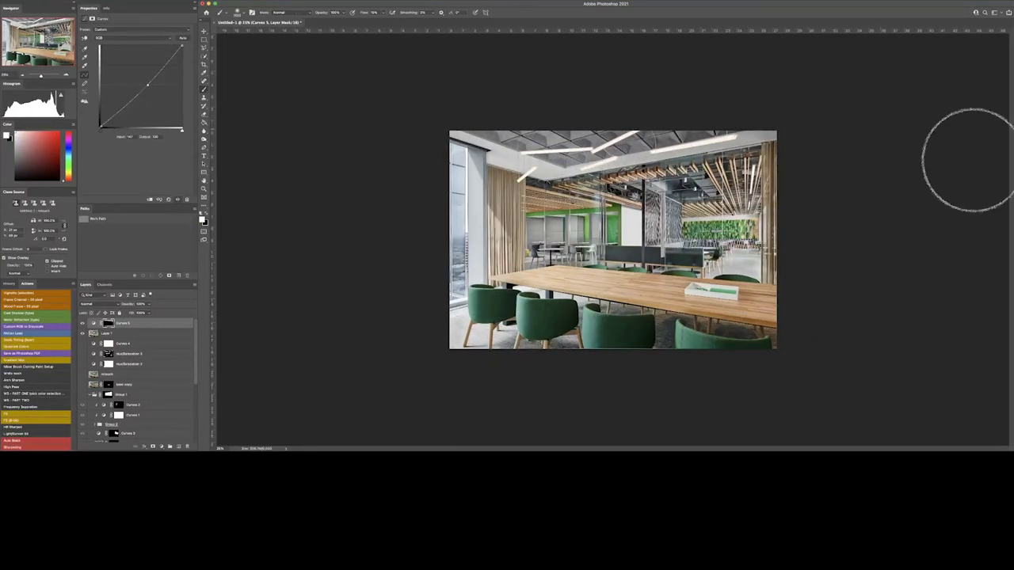
pyautogui.click(83, 324)
pyautogui.click(244, 7)
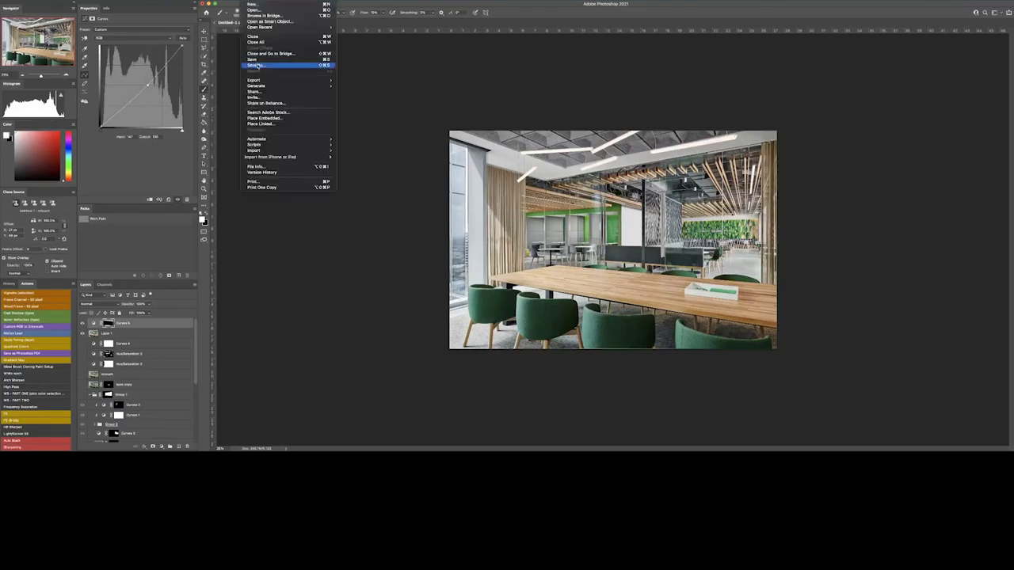
pyautogui.click(270, 61)
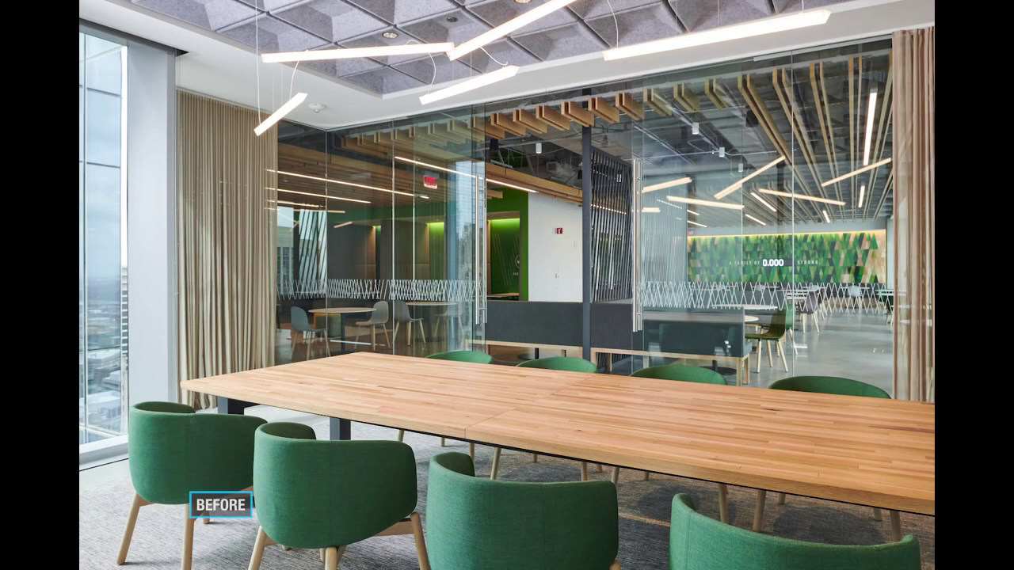